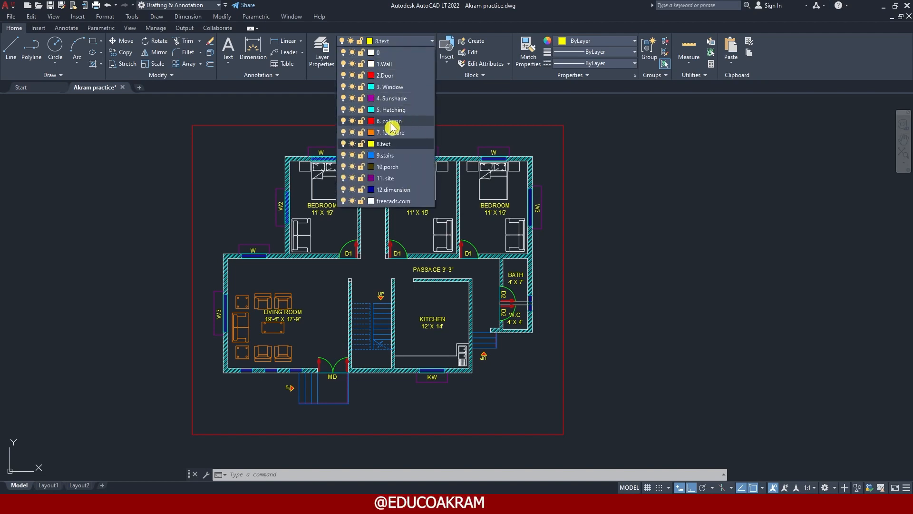
- Make the 6. column layer current
left_click(394, 125)
scroll(585, 185, "up", 2)
scroll(586, 185, "down", 5)
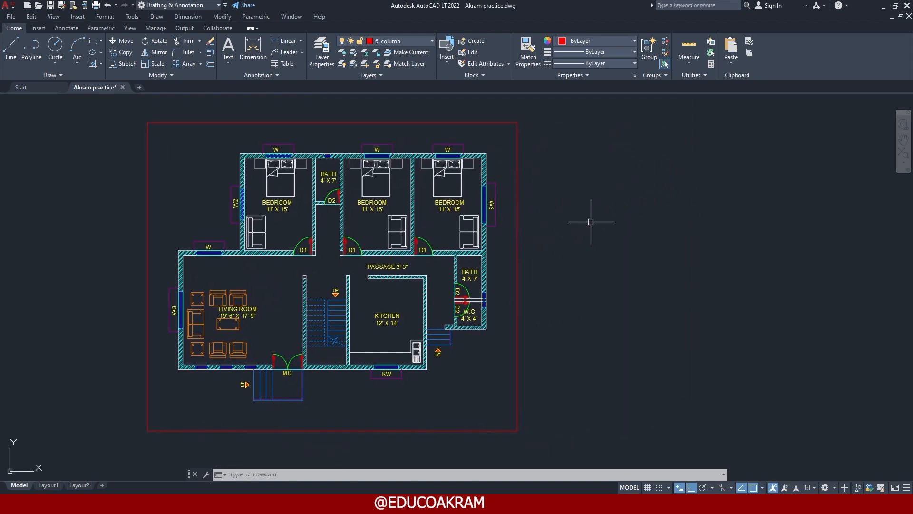
- Draw a 9" by 15" rectangle for a column in the empty area outside the plot boundary, beside the W3 bedroom window
scroll(589, 221, "up", 2)
type("c")
key("Return")
left_click(536, 219)
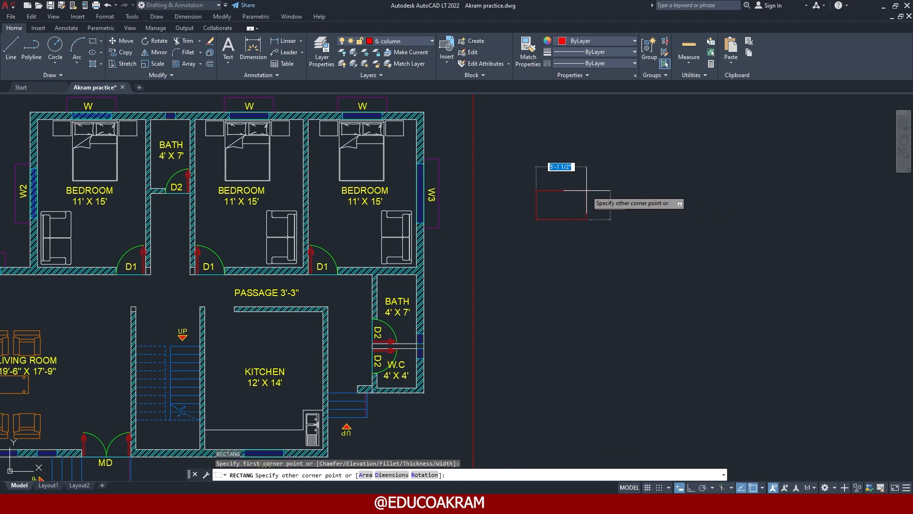
type("9")
key("Tab")
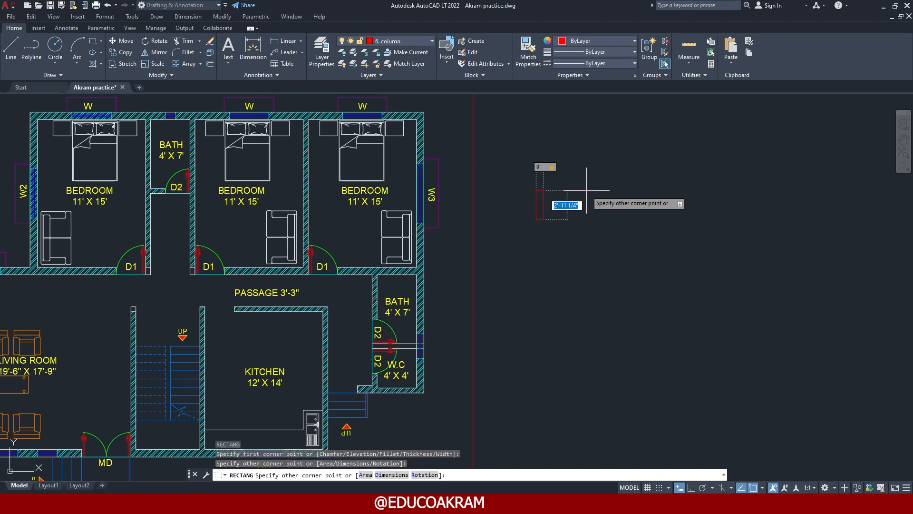
type("15")
key("Return")
- Fill the column rectangle with a SOLID hatch
scroll(539, 200, "up", 4)
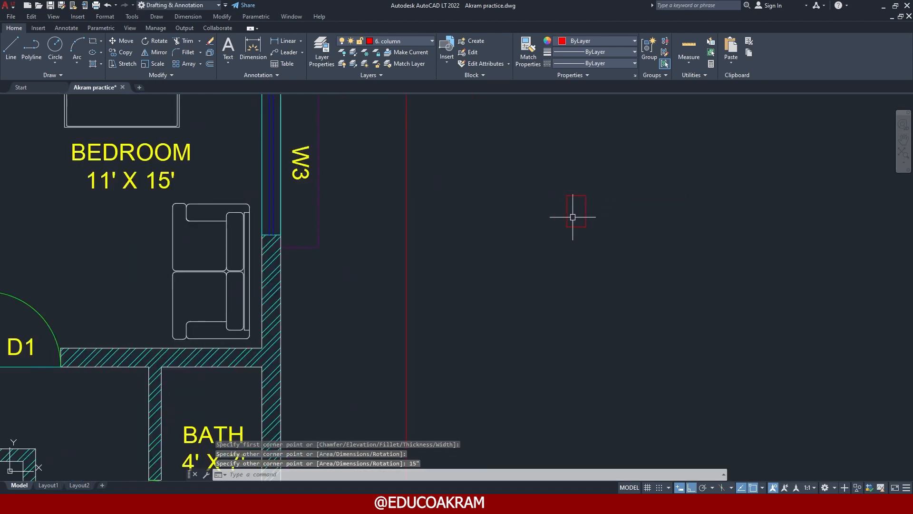
left_click(592, 203)
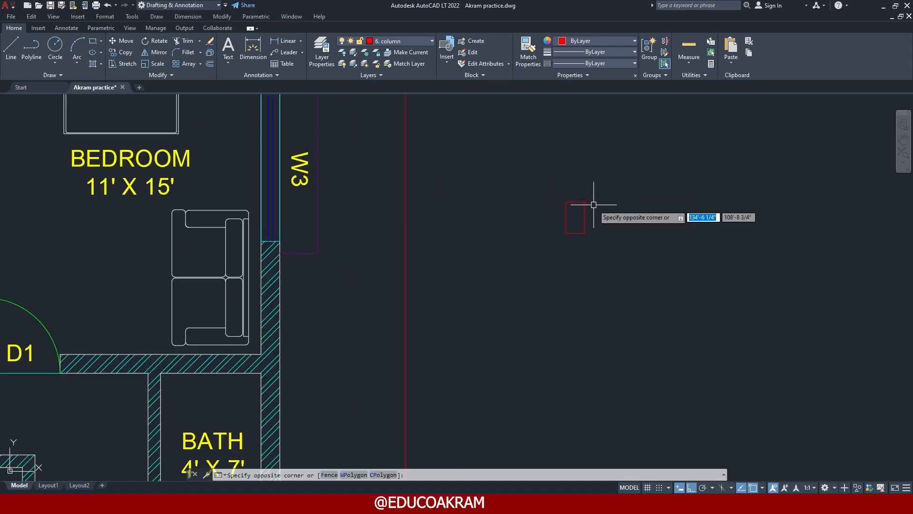
left_click(561, 240)
type("h")
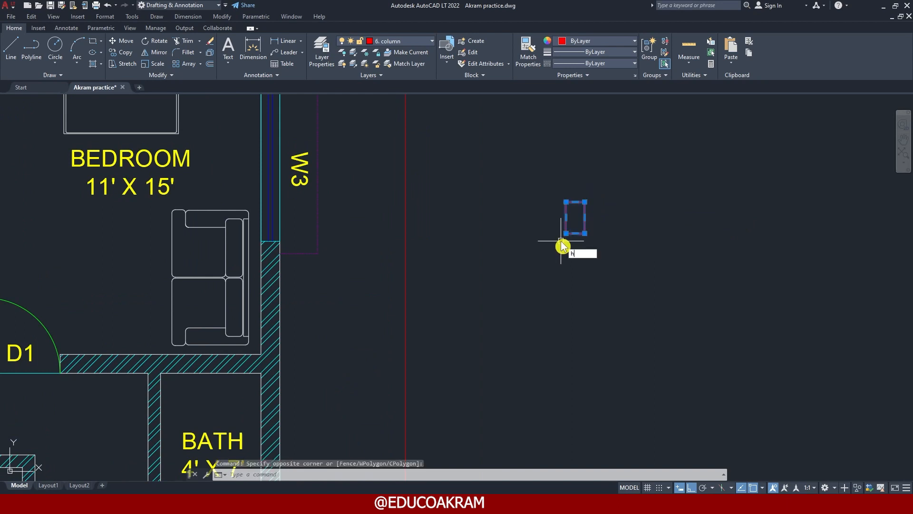
key("Return")
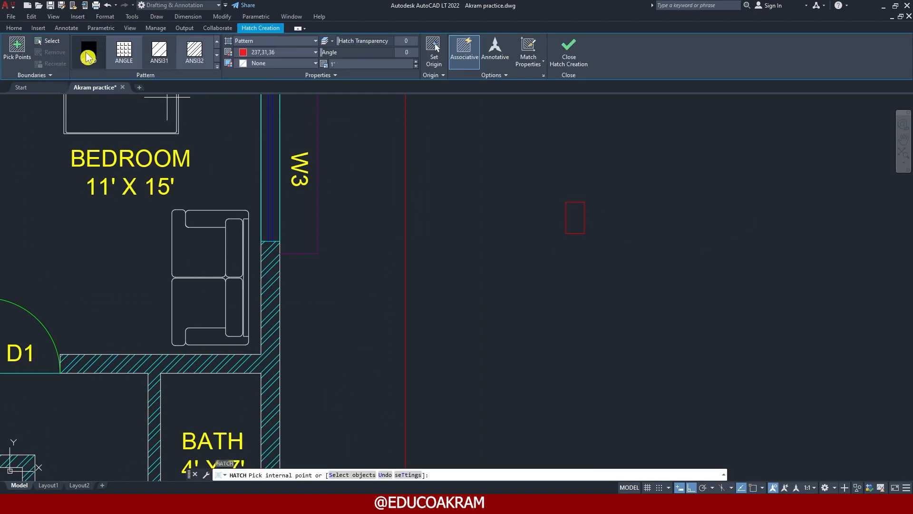
left_click(87, 56)
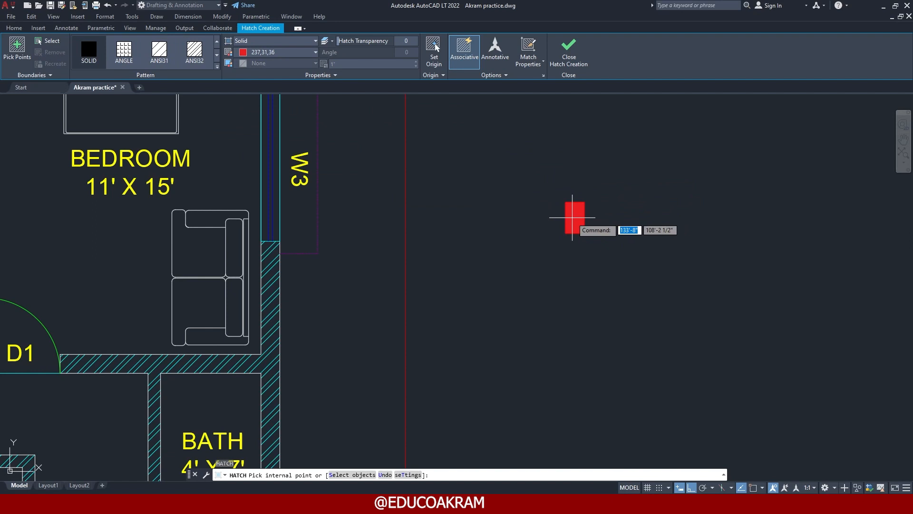
left_click(573, 218)
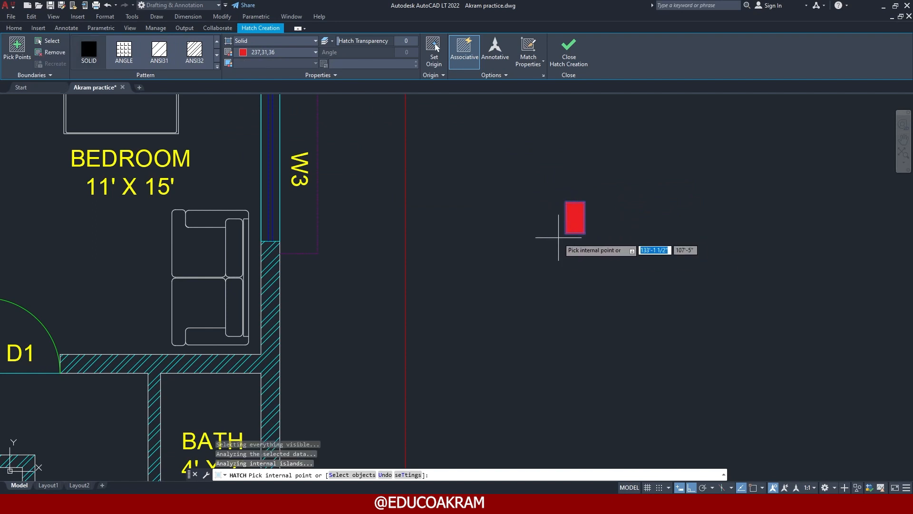
left_click(573, 57)
- Define the rectangle and its hatch as a block, with the upper-right corner as base point
scroll(505, 212, "down", 3)
scroll(502, 206, "up", 4)
left_click(572, 176)
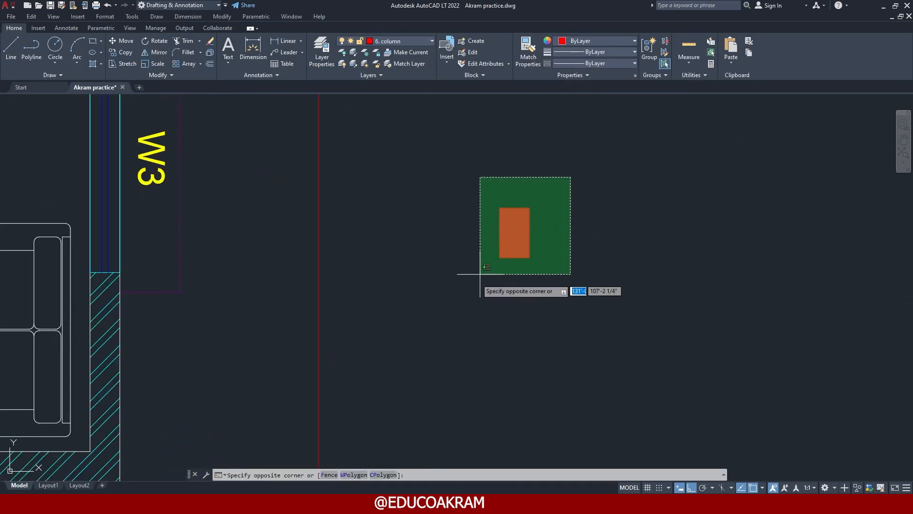
left_click(479, 268)
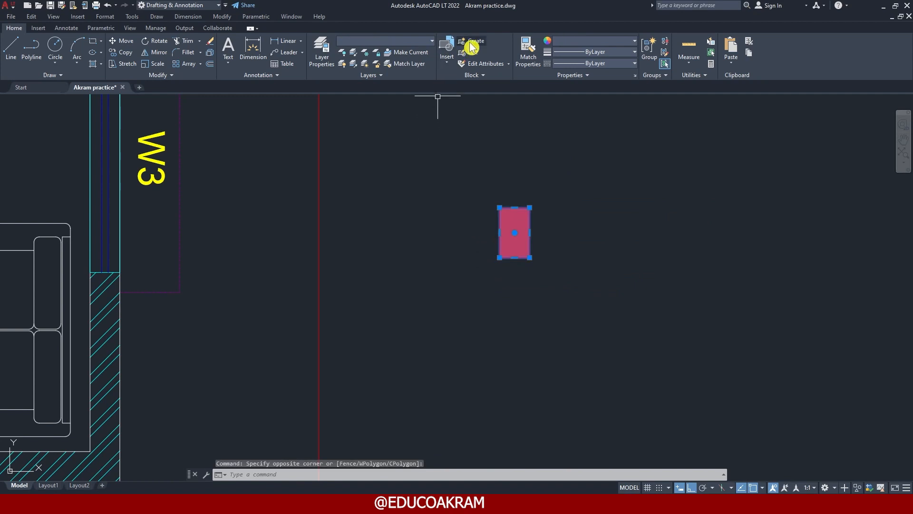
left_click(470, 42)
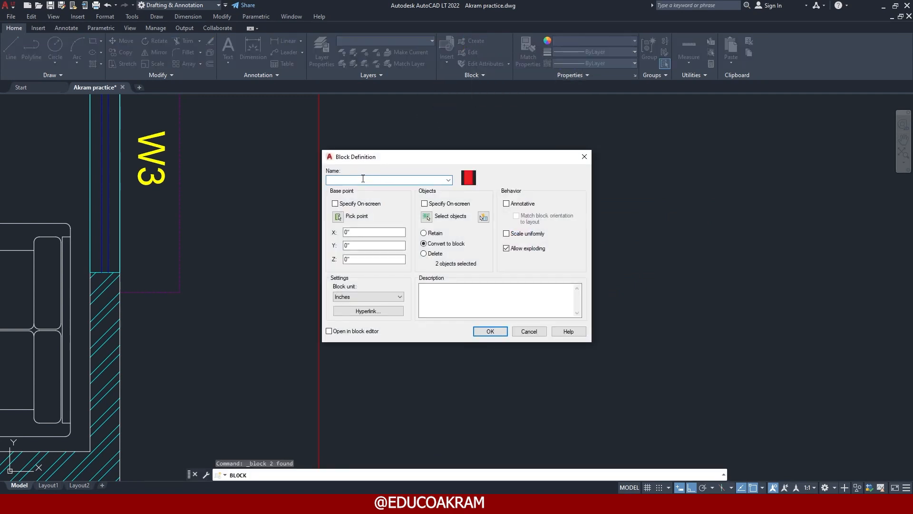
left_click(338, 218)
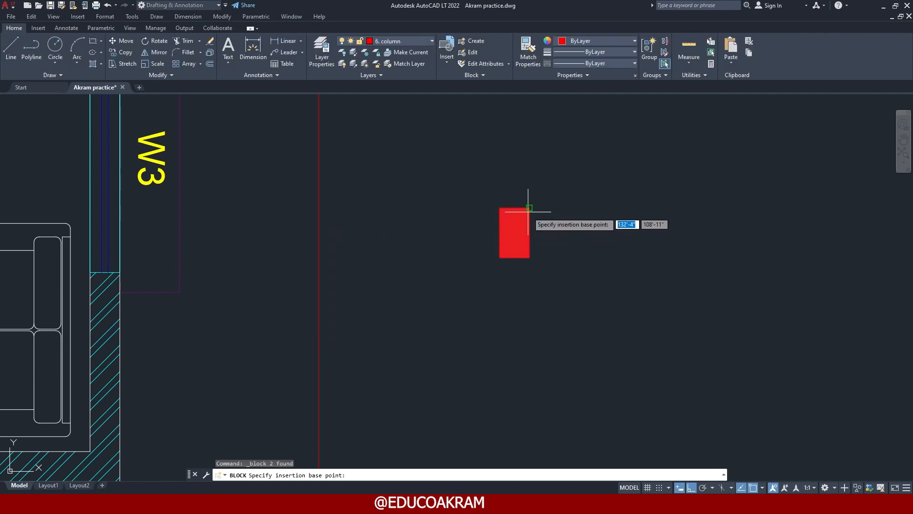
left_click(530, 209)
left_click(487, 332)
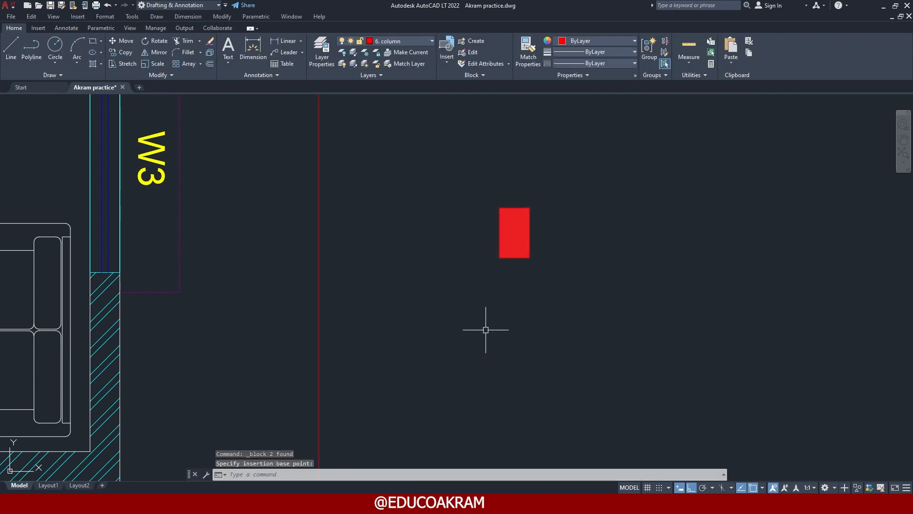
- Copy the column block from its upper-right corner to a spot straight below the original
scroll(476, 166, "down", 4)
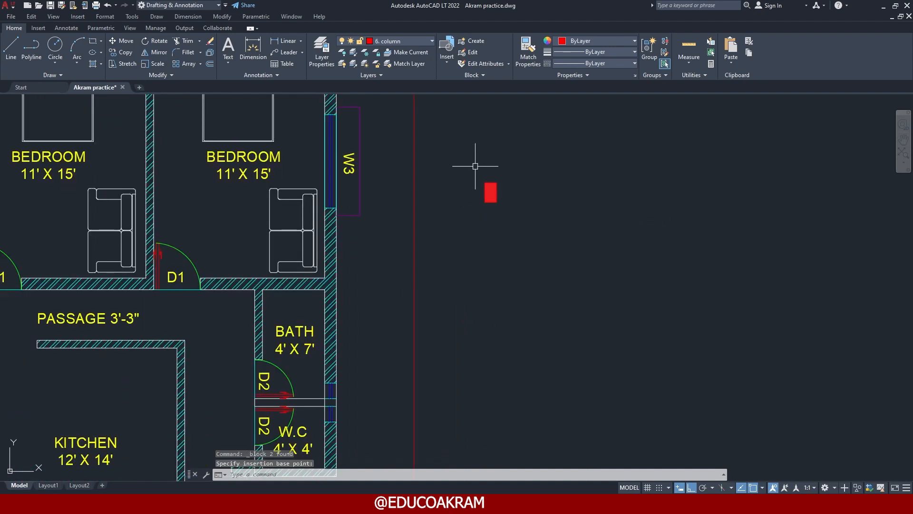
scroll(449, 157, "up", 2)
left_click(476, 173)
left_click(515, 198)
left_click(511, 197)
scroll(537, 198, "up", 4)
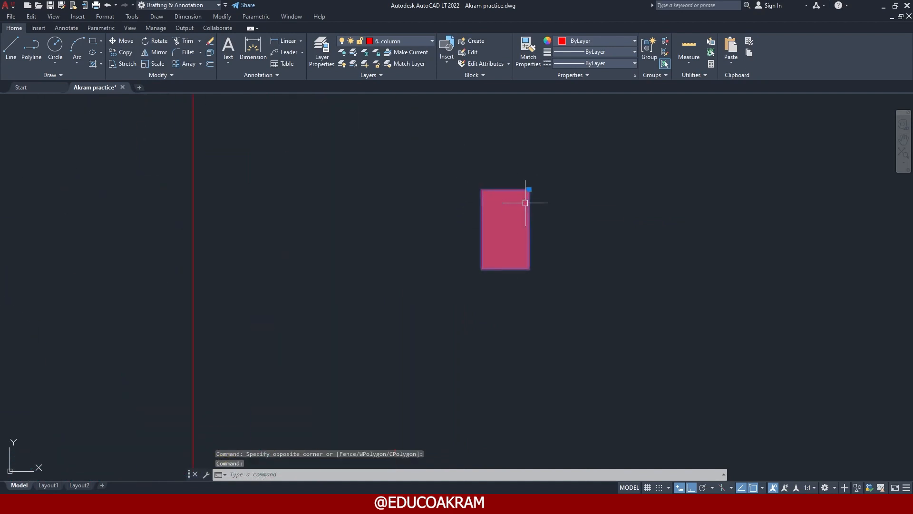
scroll(532, 184, "down", 2)
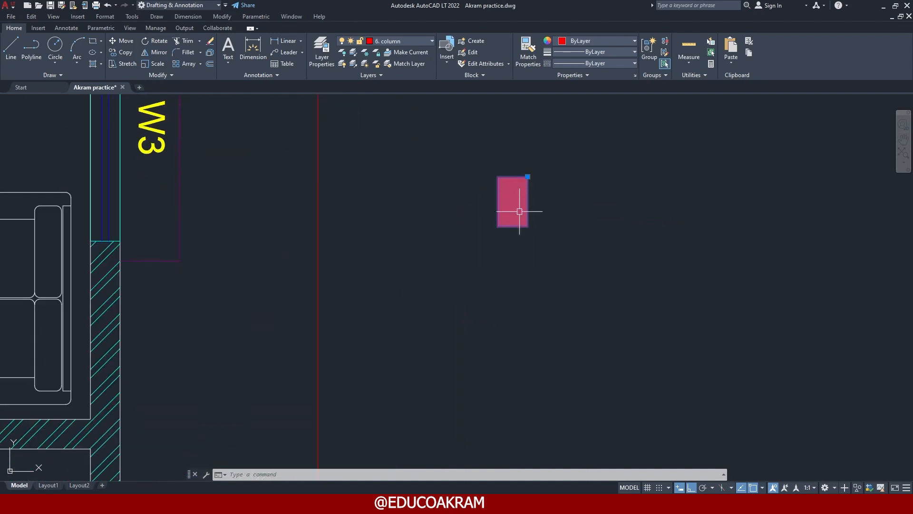
scroll(513, 264, "up", 2)
scroll(521, 192, "down", 3)
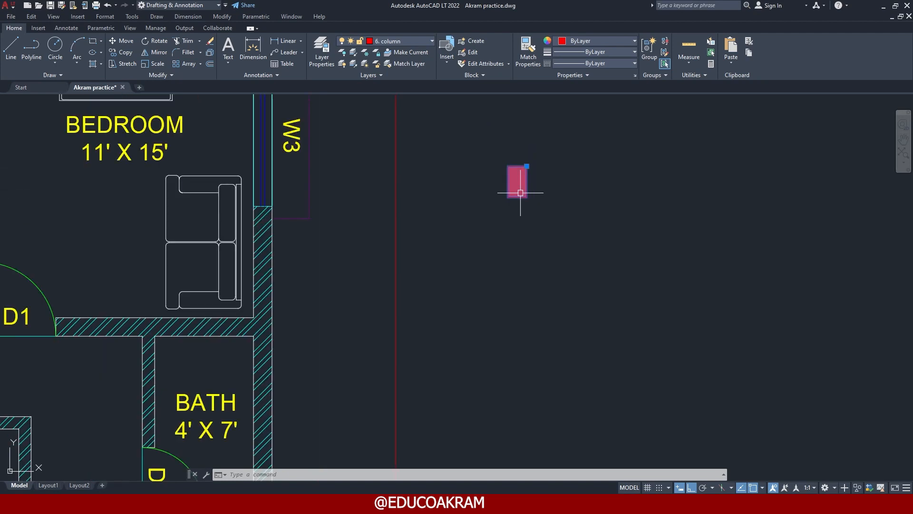
type("o")
key("Return")
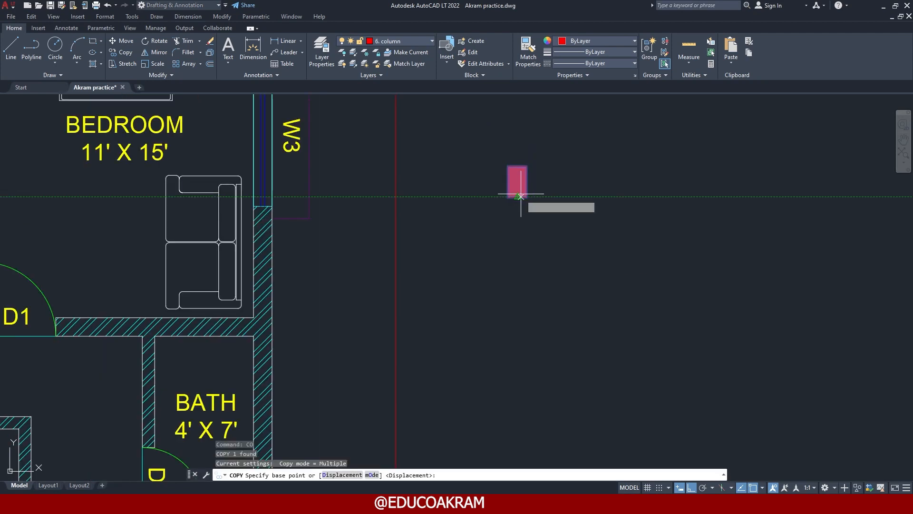
left_click(526, 166)
left_click(526, 221)
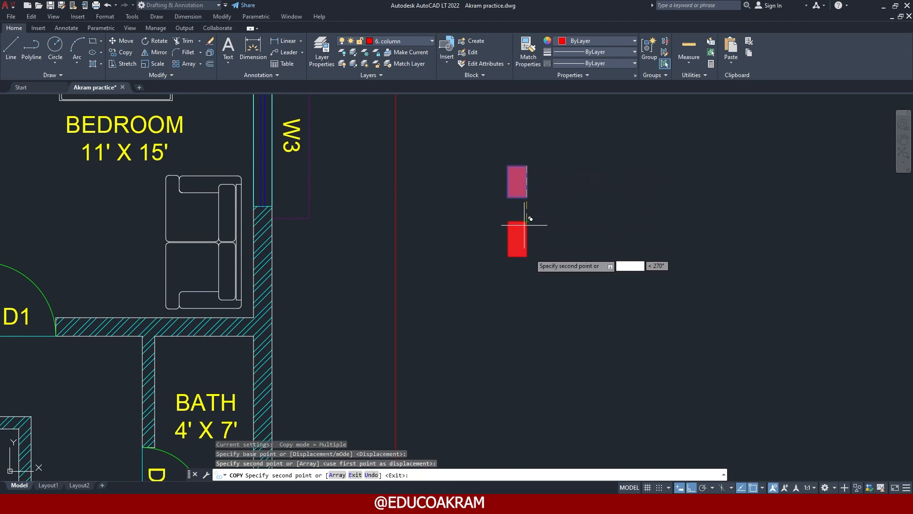
key("Escape")
- Rotate the lower column copy a quarter turn clockwise about its upper-right corner so it lies horizontally
scroll(526, 230, "up", 5)
scroll(505, 235, "down", 3)
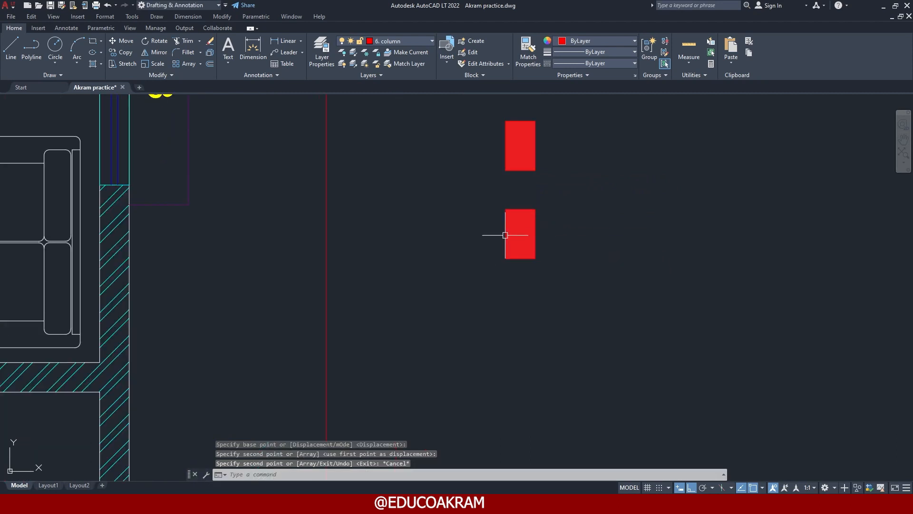
left_click(530, 214)
left_click(535, 209)
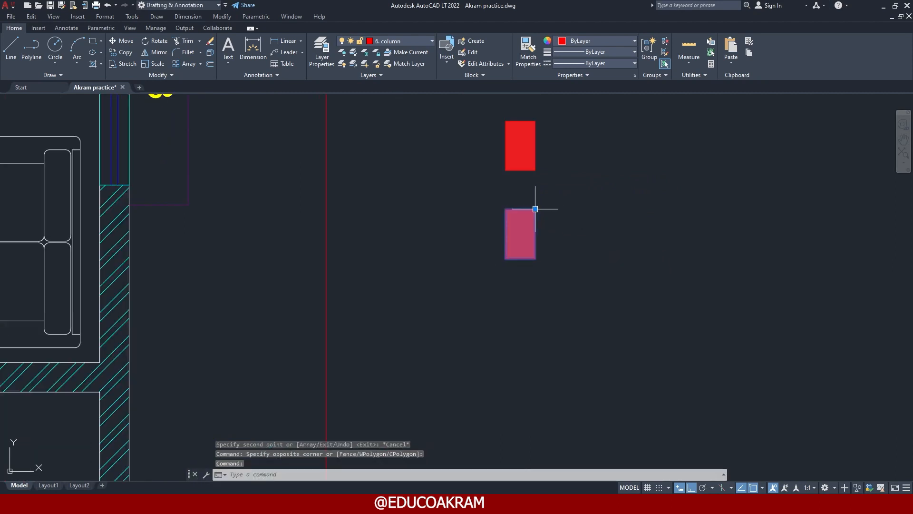
type("ro")
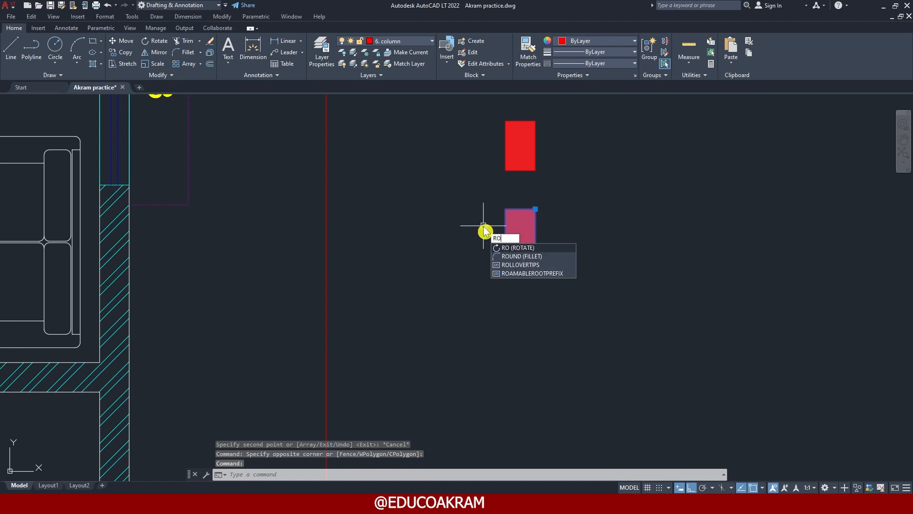
key("Return")
left_click(535, 210)
left_click(519, 293)
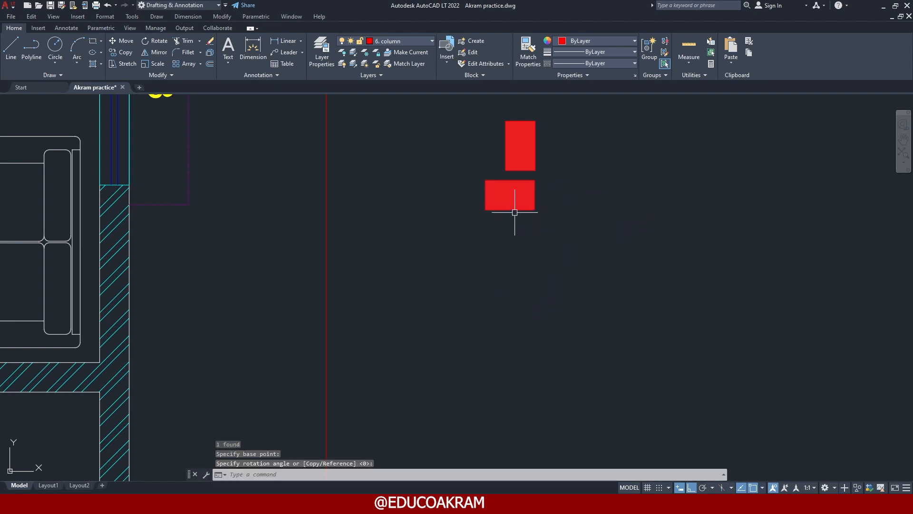
- With Ortho off, copy the vertical column by its upper-right corner onto the upper-right outer wall corner of the house
scroll(582, 284, "down", 4)
middle_click_drag(548, 230, 568, 307)
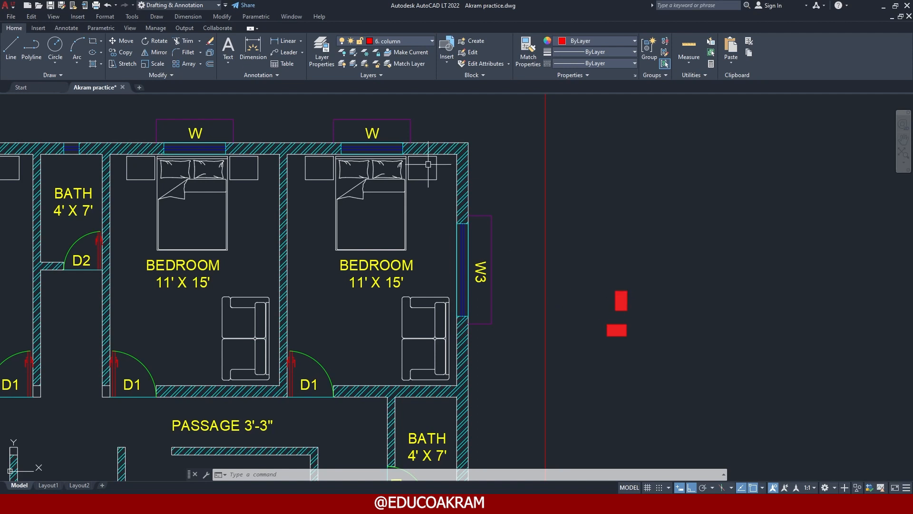
scroll(460, 161, "up", 2)
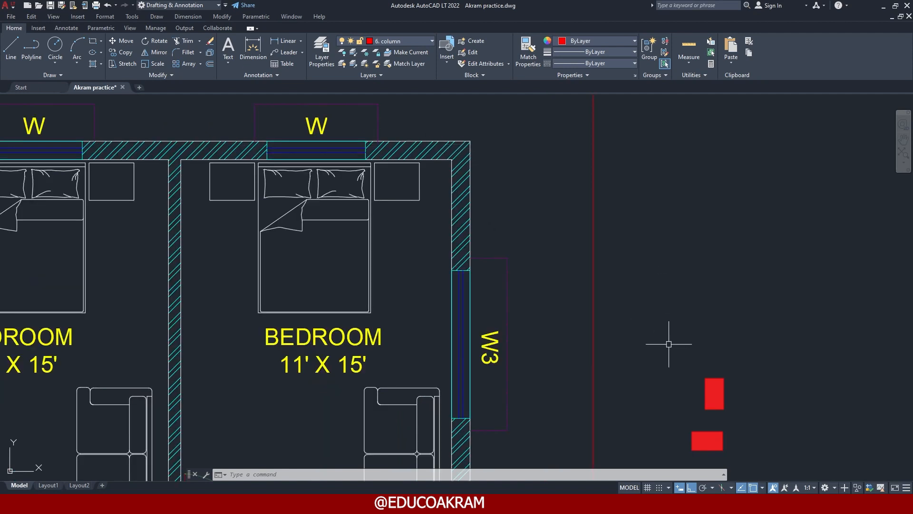
left_click(725, 378)
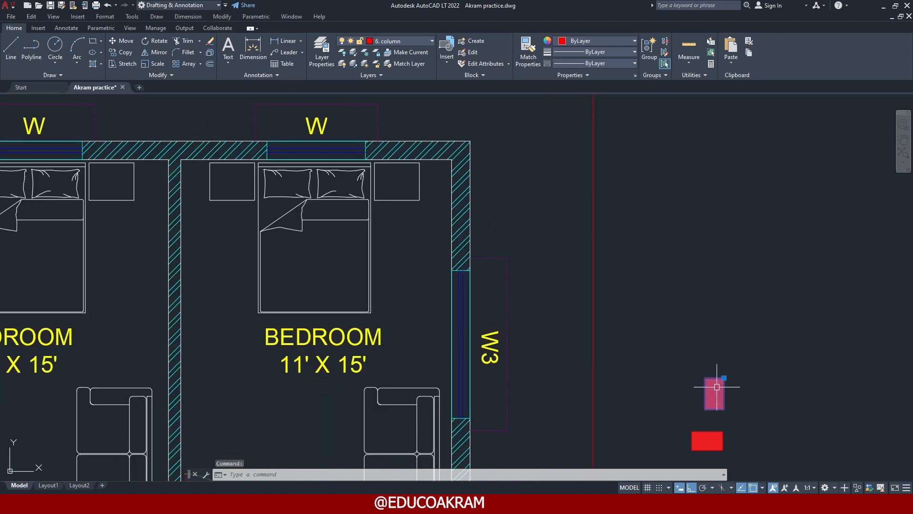
type("co")
key("Return")
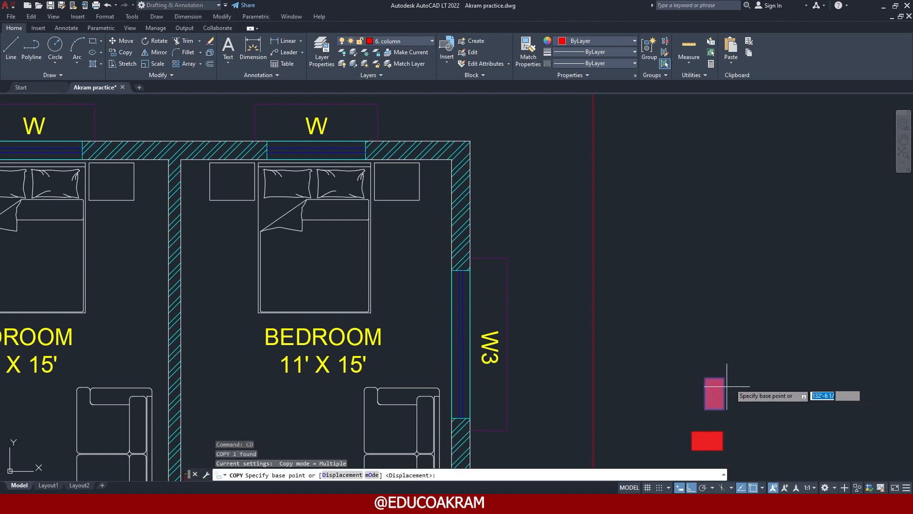
left_click(724, 378)
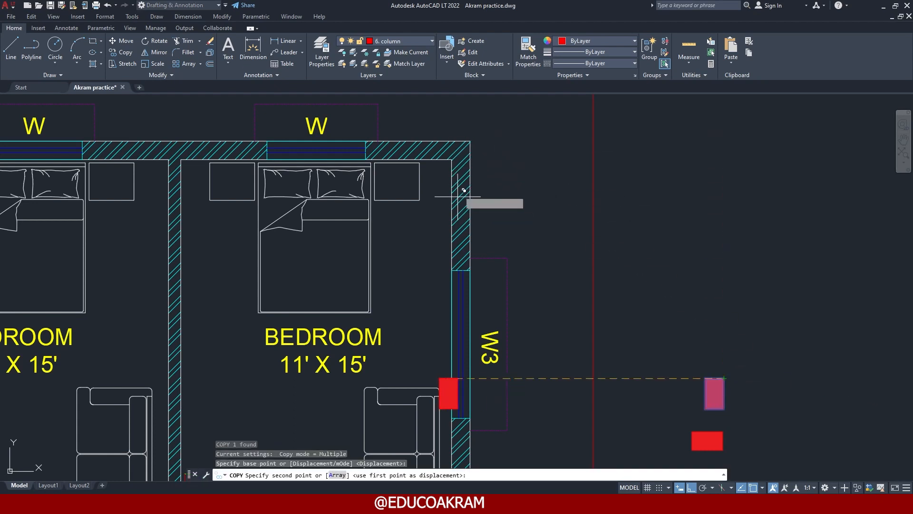
key("F8")
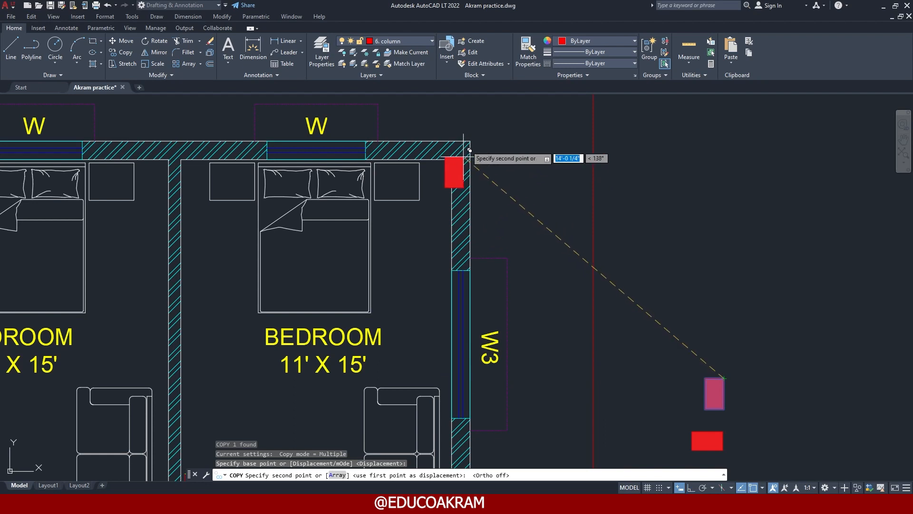
left_click(470, 140)
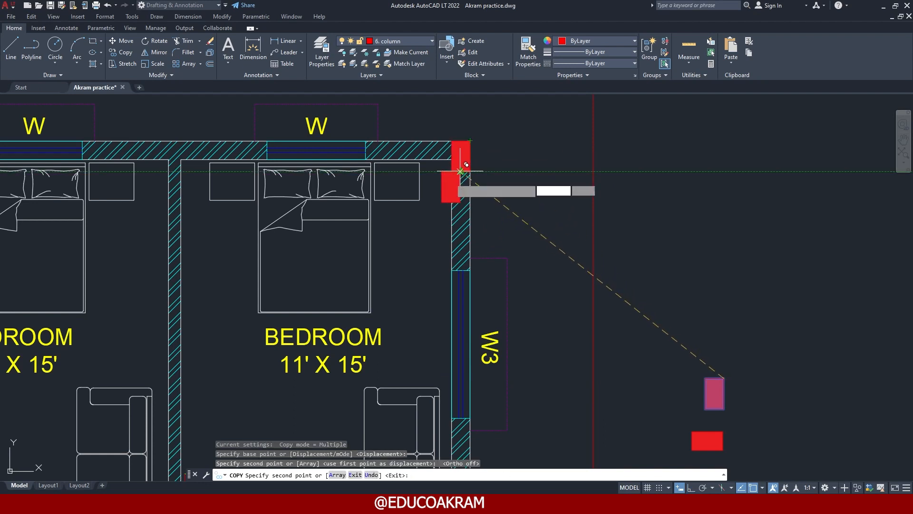
- Place another vertical column copy just outside the upper-left outer wall corner of the house and finish copying
scroll(448, 157, "down", 5)
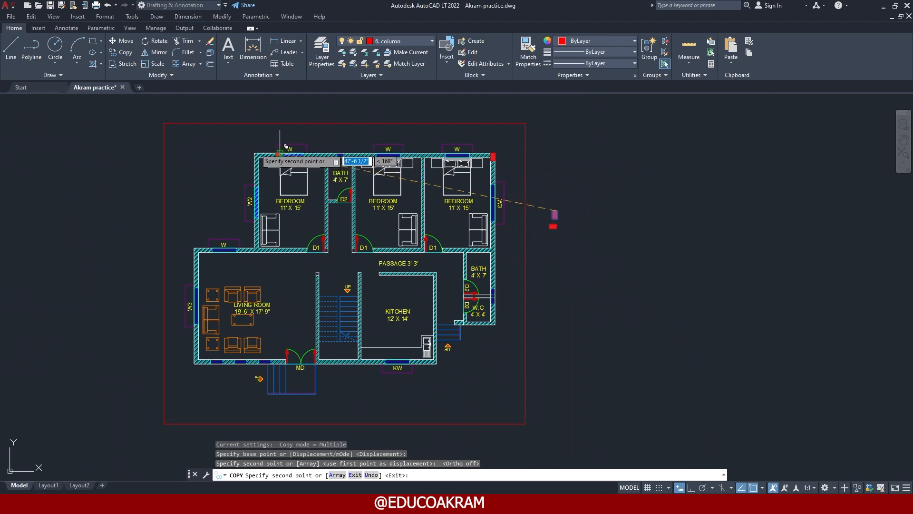
left_click(251, 148)
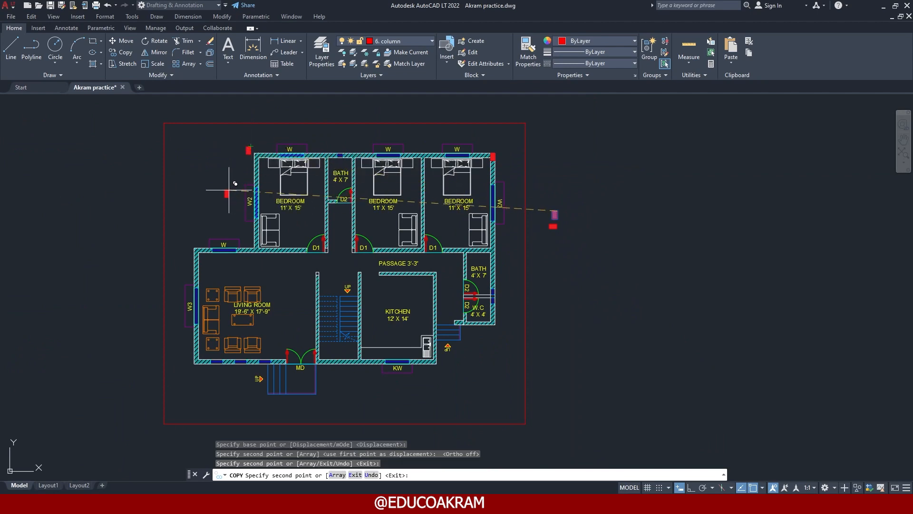
key("Escape")
- Copy the loose vertical column outside the upper-left bedroom by its upper-left corner onto the house's upper-left outer wall corner
middle_click_drag(247, 169, 278, 198)
scroll(280, 197, "up", 6)
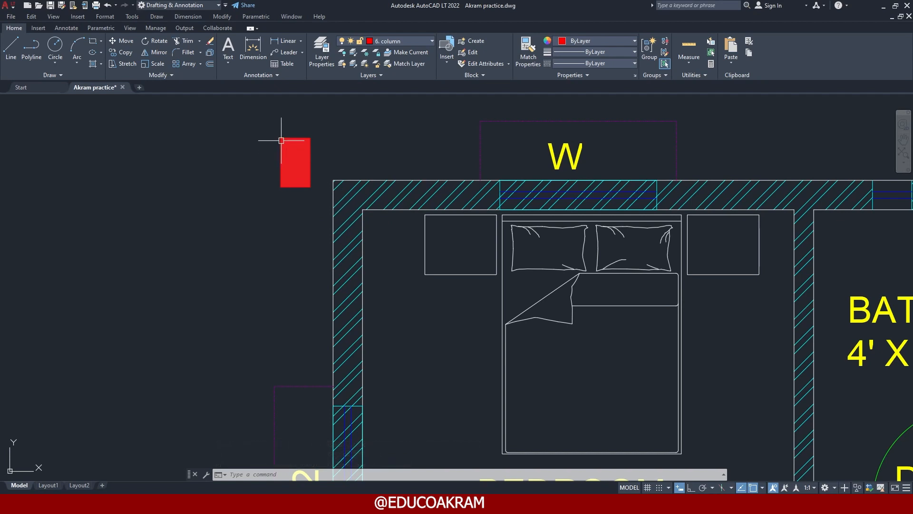
left_click(311, 138)
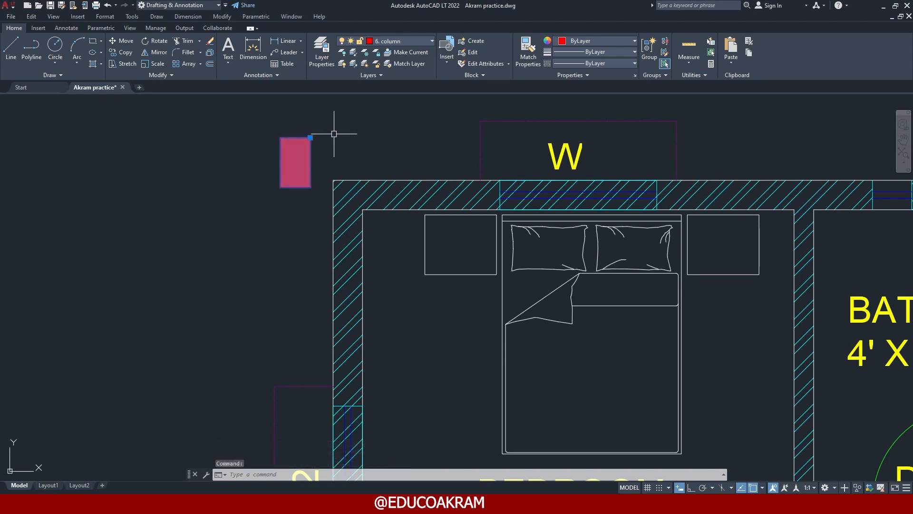
type("CO")
key("Return")
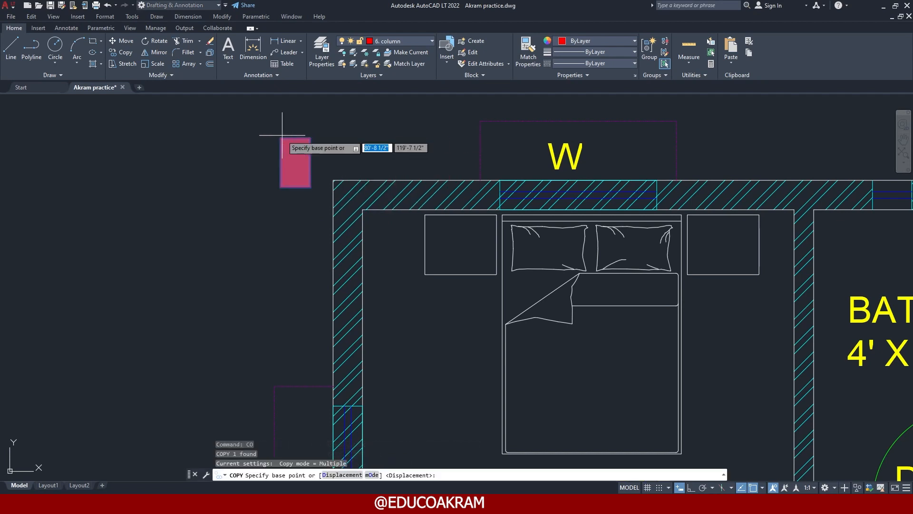
left_click(280, 137)
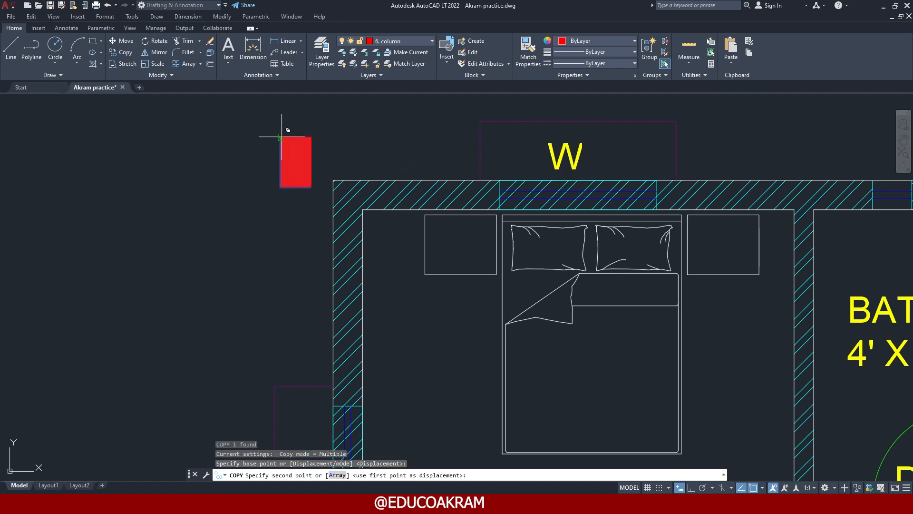
left_click(333, 181)
key("Escape")
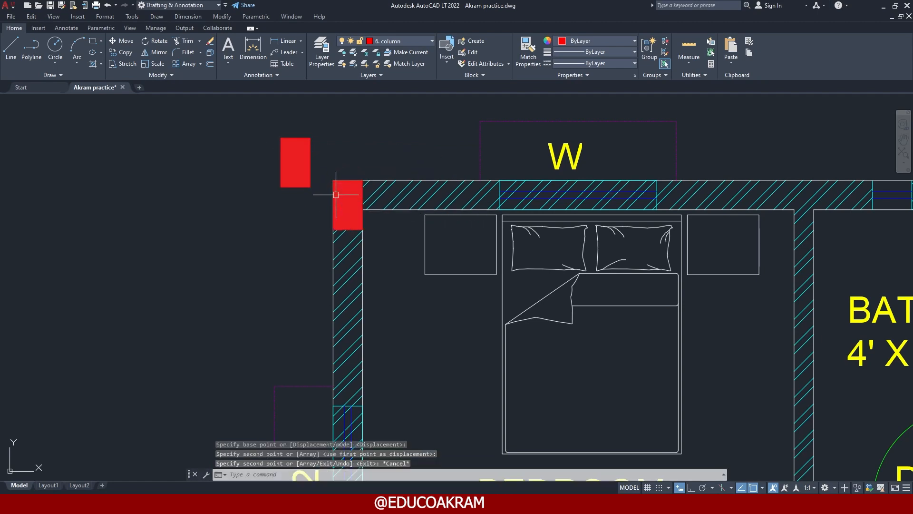
- Copy the same column by its upper-left corner onto the living room's upper-left outer corner and to a spot just outside its lower-left corner
scroll(312, 160, "down", 3)
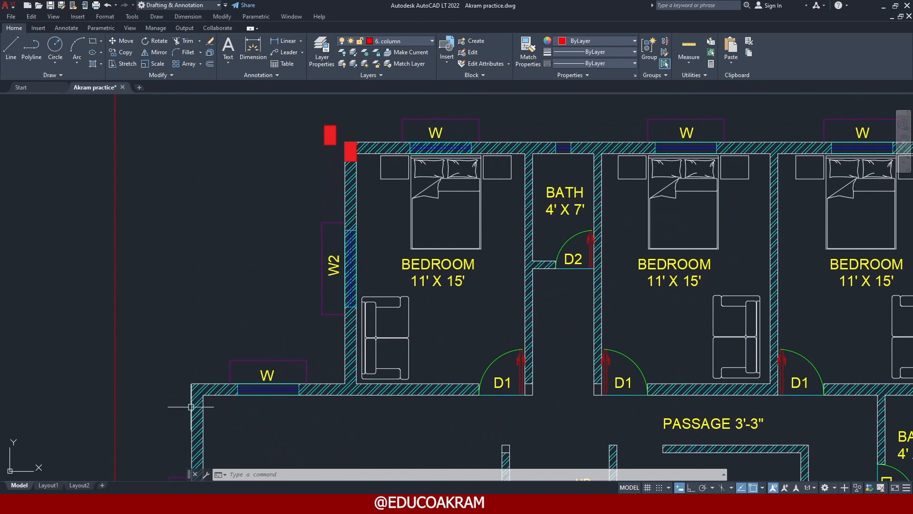
left_click(326, 131)
type("co")
key("Return")
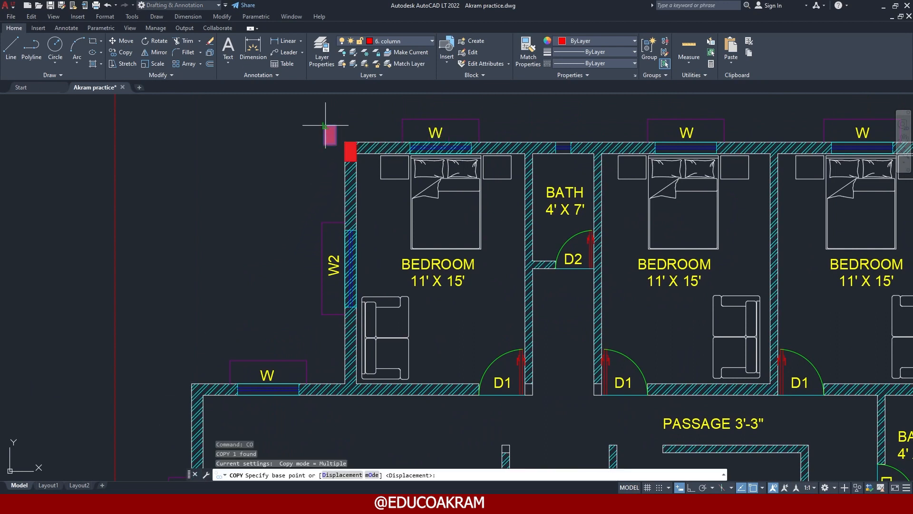
left_click(325, 128)
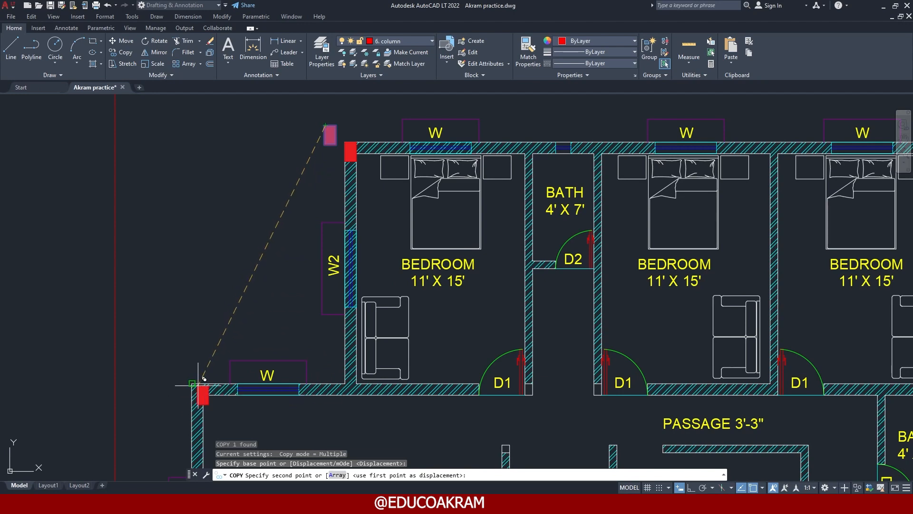
left_click(196, 384)
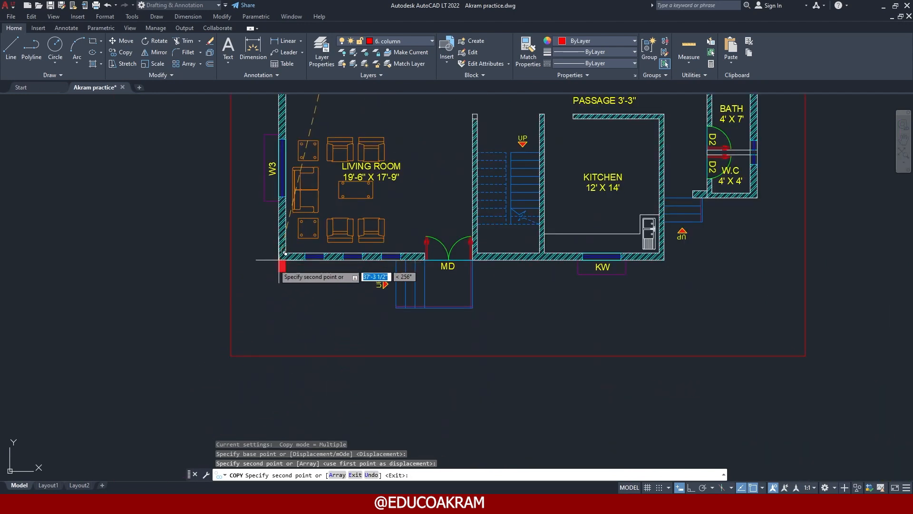
left_click(278, 260)
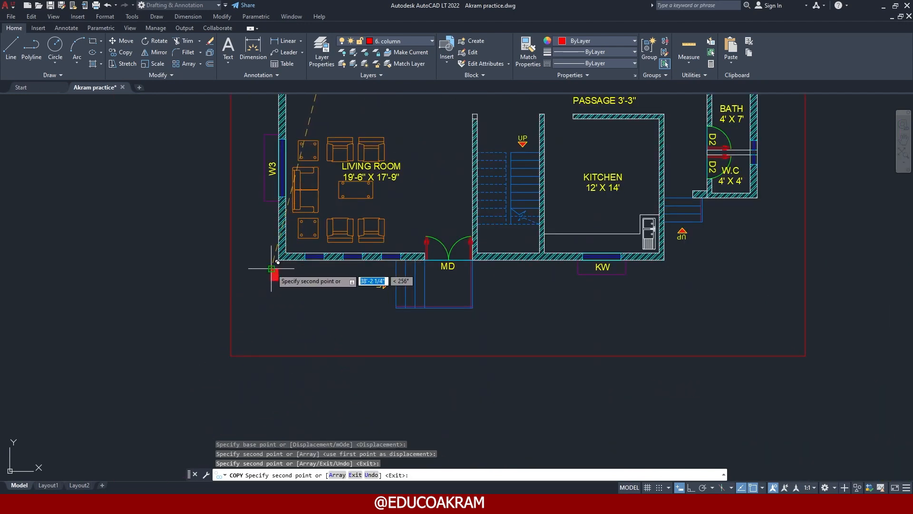
key("Escape")
- Copy the loose column below the living room by its lower-left corner onto the lower-left outer wall corner
scroll(283, 296, "up", 8)
scroll(283, 296, "down", 3)
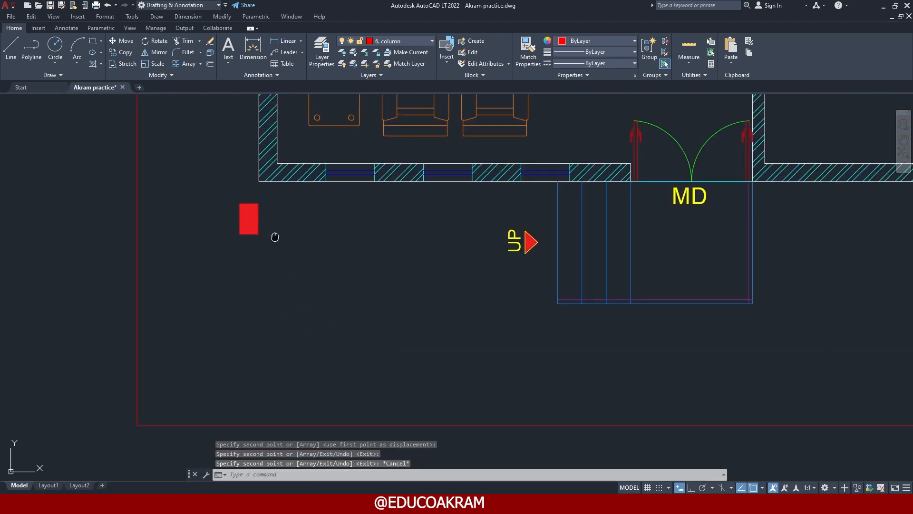
left_click(249, 269)
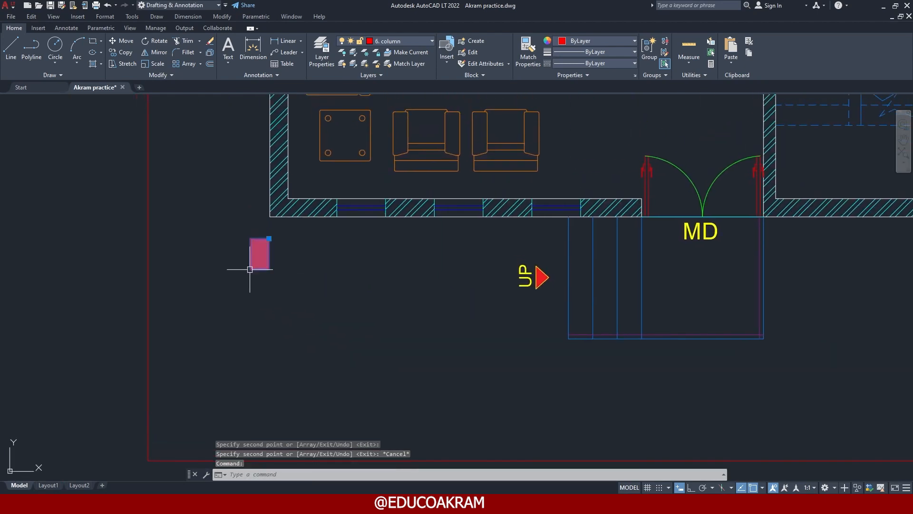
type("co")
key("Return")
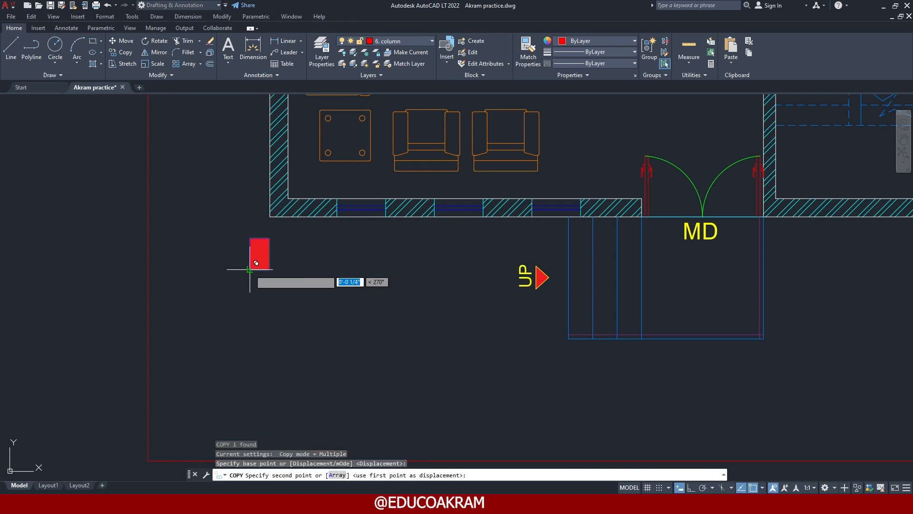
left_click(250, 270)
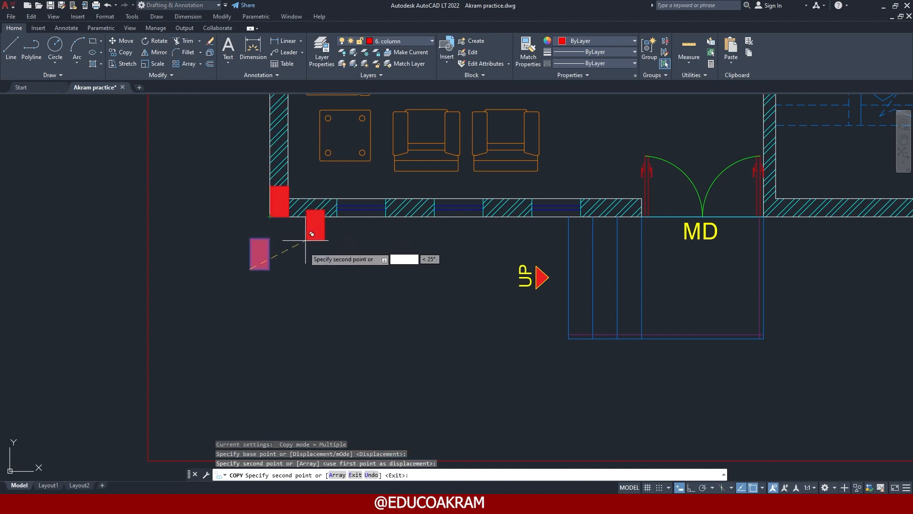
key("Escape")
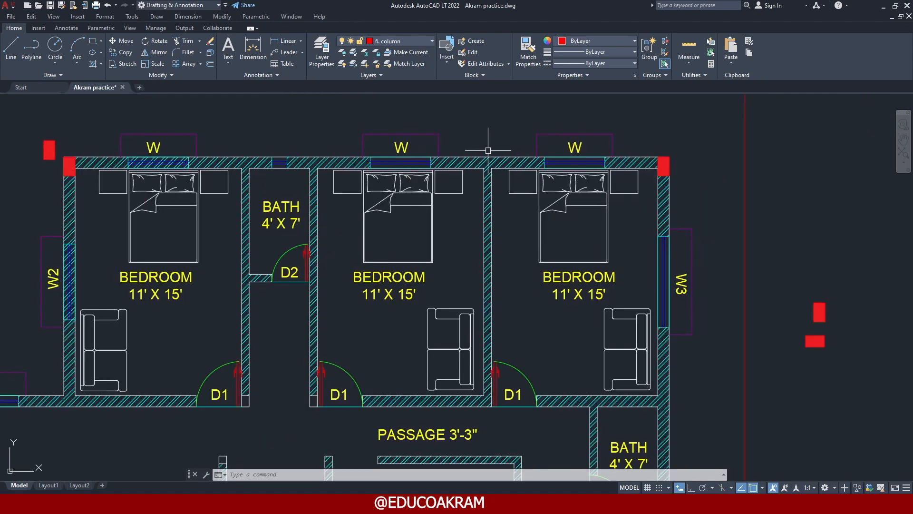
- Copy the horizontal column by its lower-right corner onto the top wall junctions at both side walls of the middle bedroom
middle_click_drag(549, 241, 452, 205)
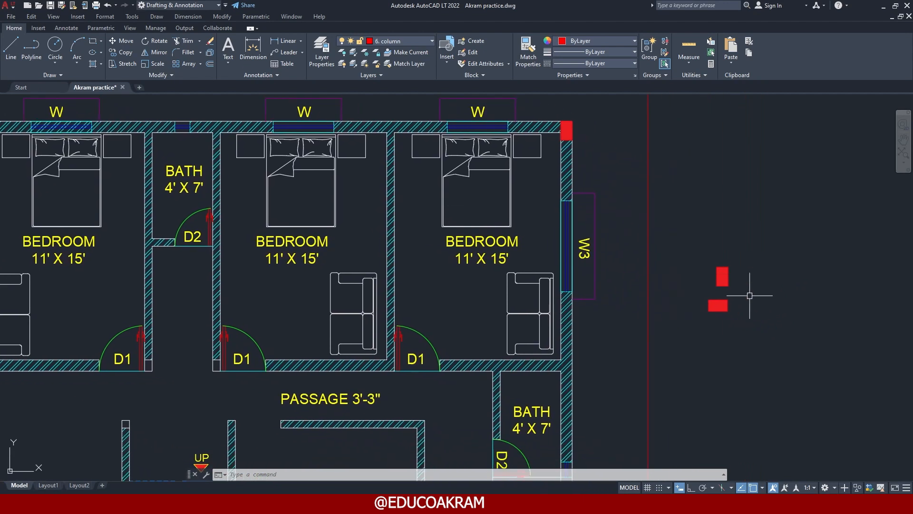
left_click(728, 311)
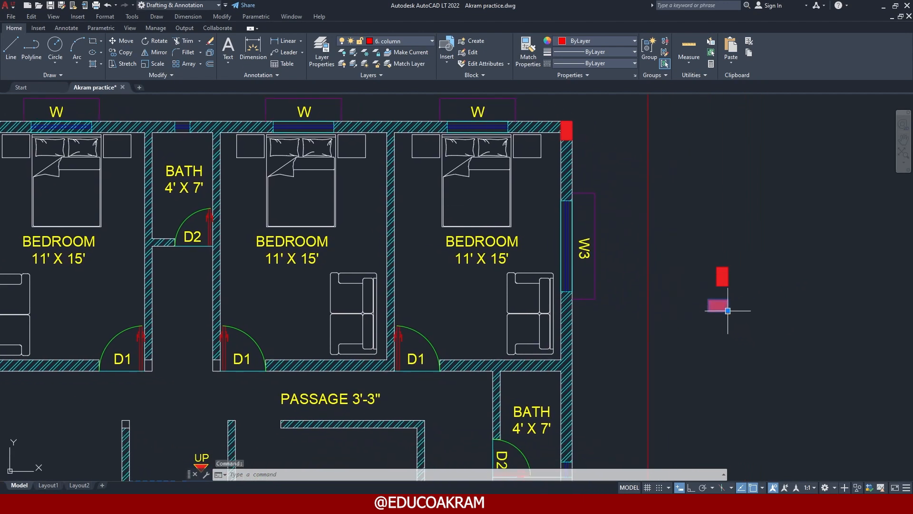
type("co")
key("Return")
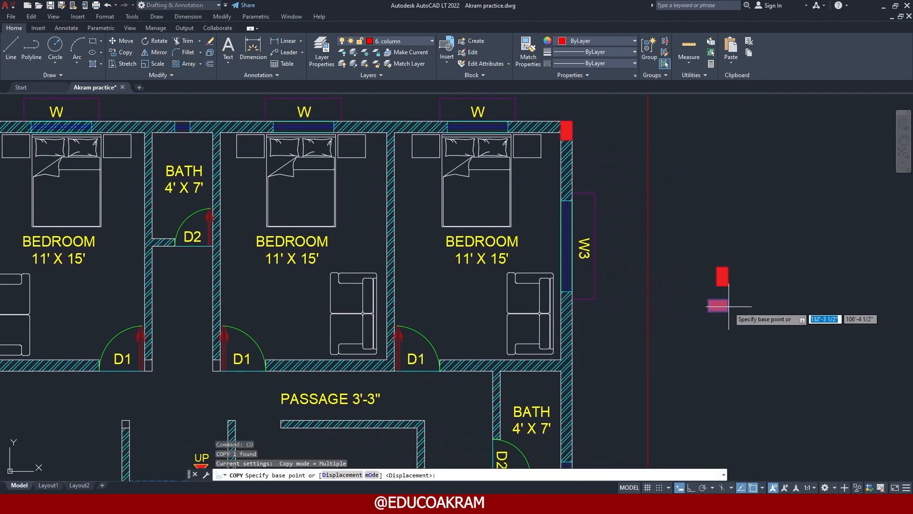
left_click(728, 311)
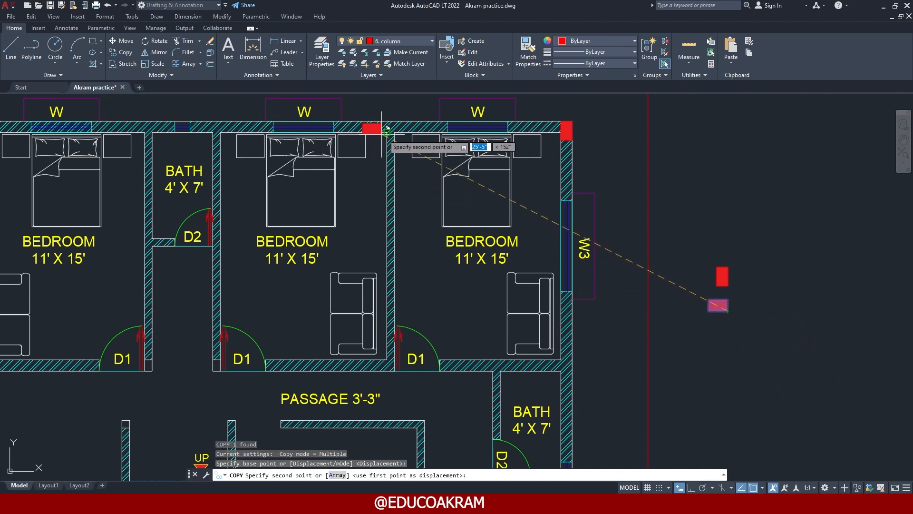
left_click(392, 131)
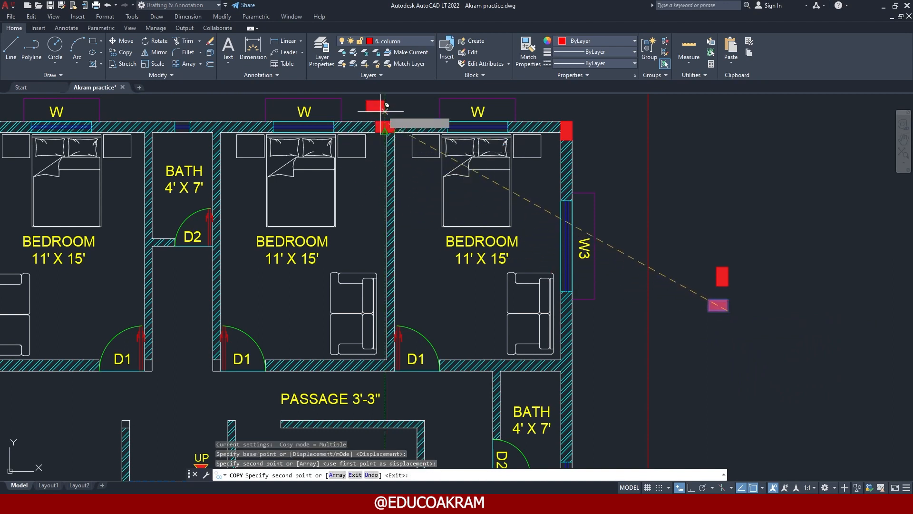
left_click(220, 129)
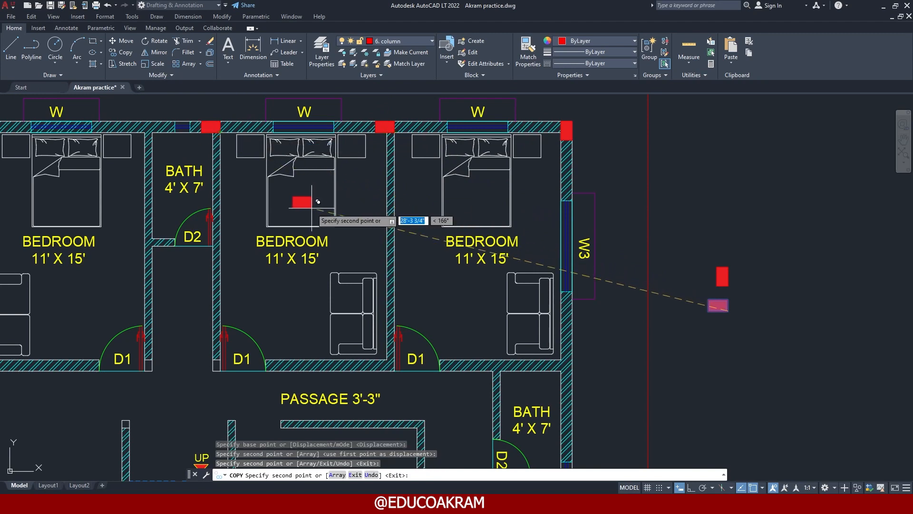
key("Escape")
- Extend the wall line above the right-hand bath across the outer wall to its outer face
scroll(428, 181, "down", 3)
scroll(470, 231, "up", 5)
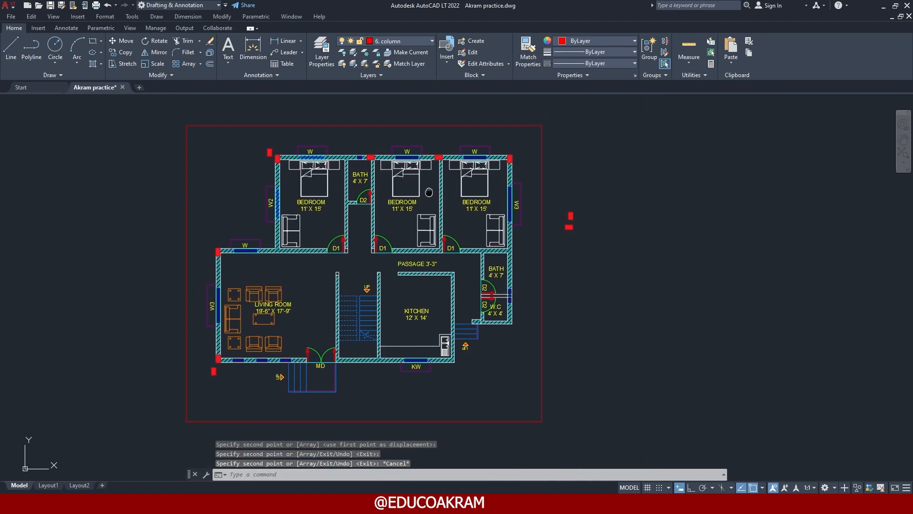
middle_click_drag(606, 266, 402, 165)
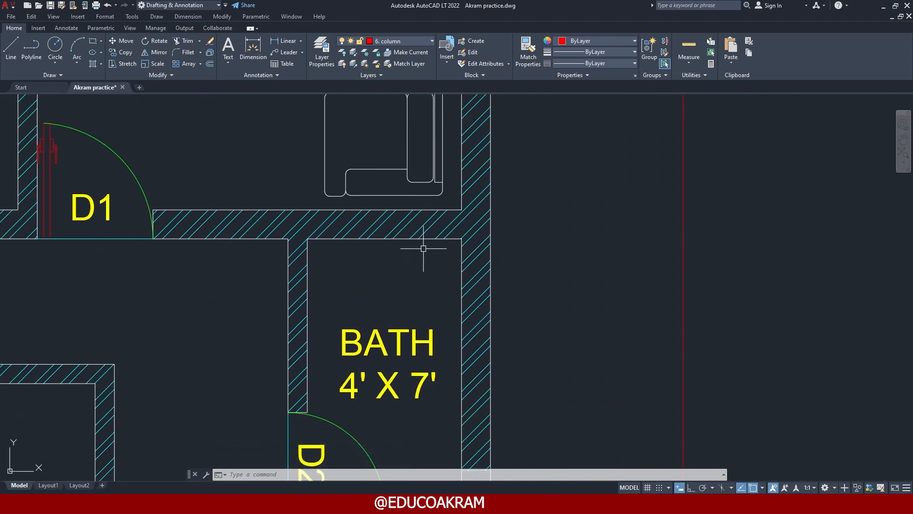
type("ex")
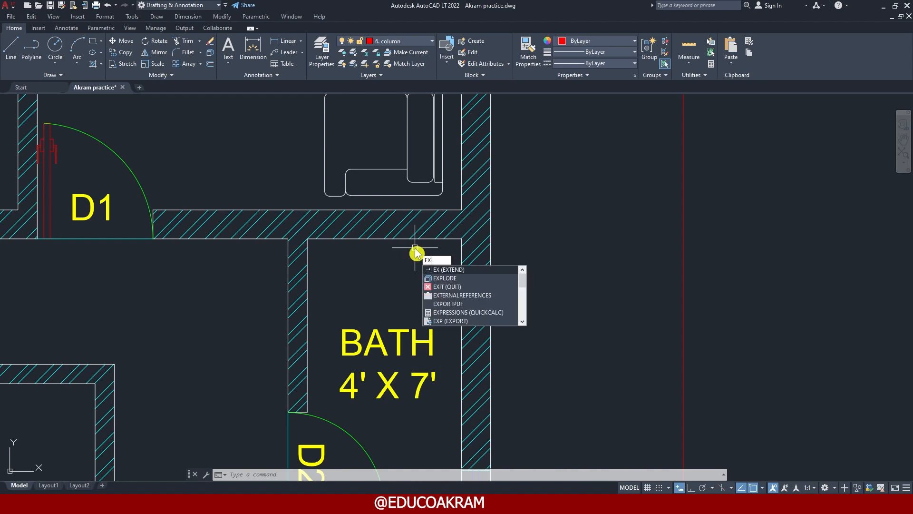
key("Return")
left_click(459, 239)
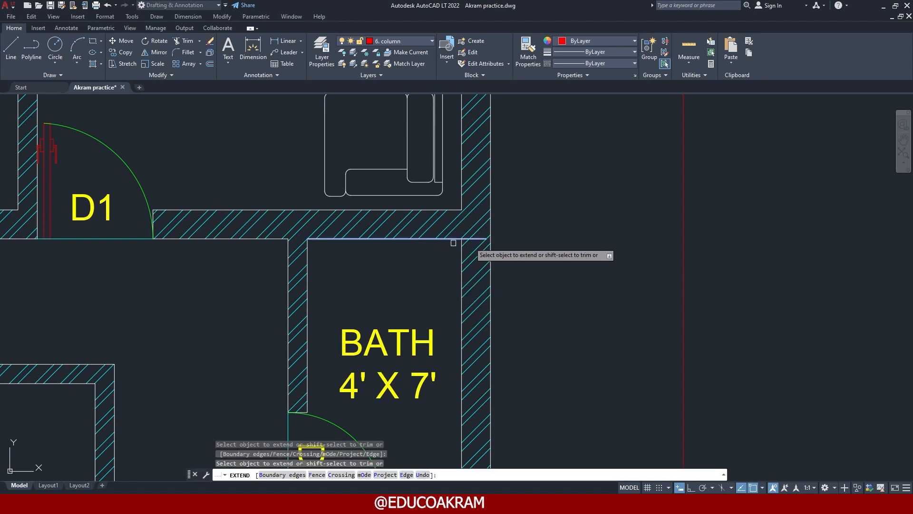
scroll(471, 233, "up", 8)
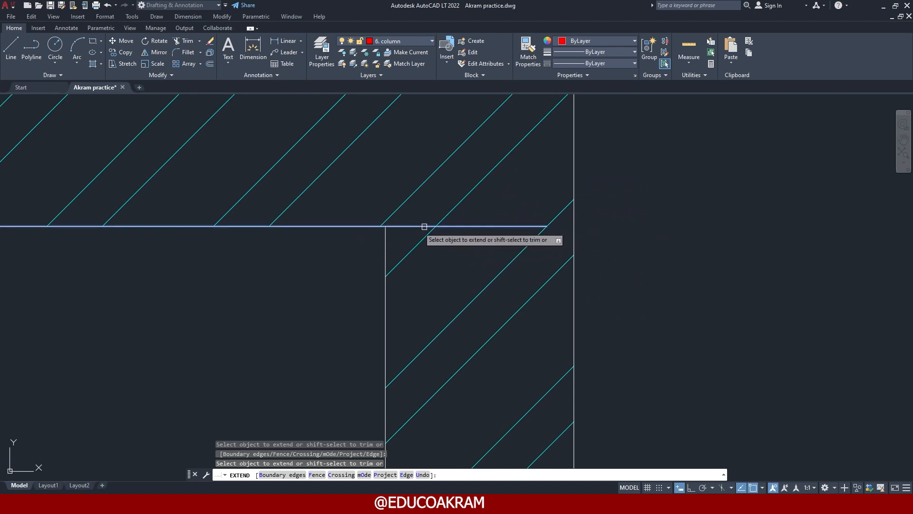
left_click(512, 227)
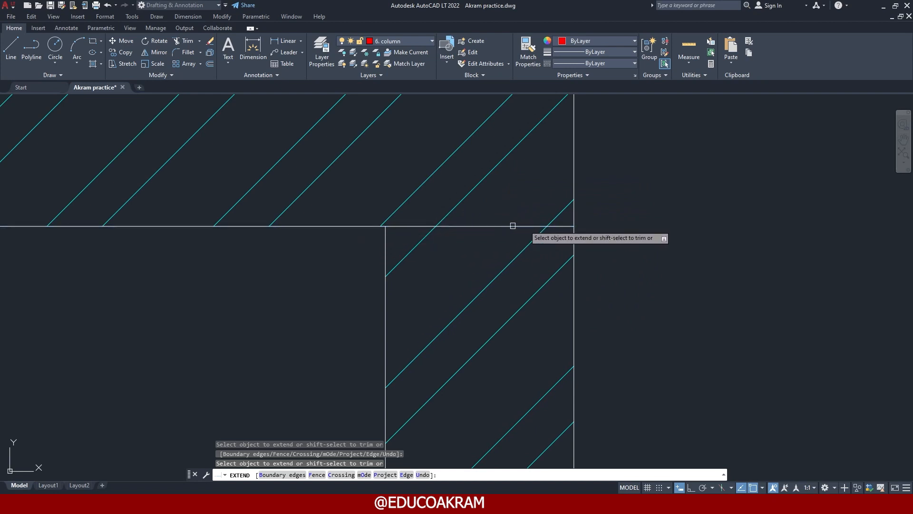
scroll(550, 221, "down", 3)
key("Escape")
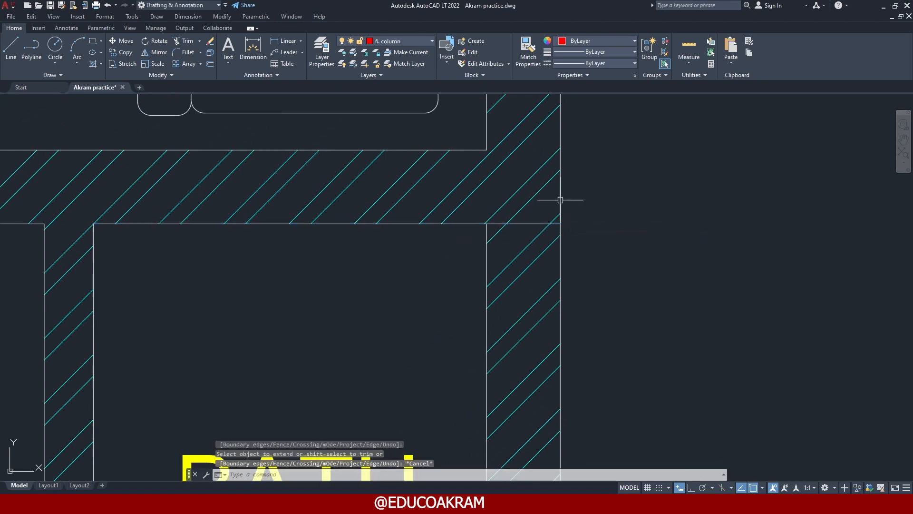
- Copy the horizontal column by its lower-right corner onto the outer end of the extended wall line above the right-hand bath
scroll(560, 197, "down", 5)
scroll(505, 257, "up", 2)
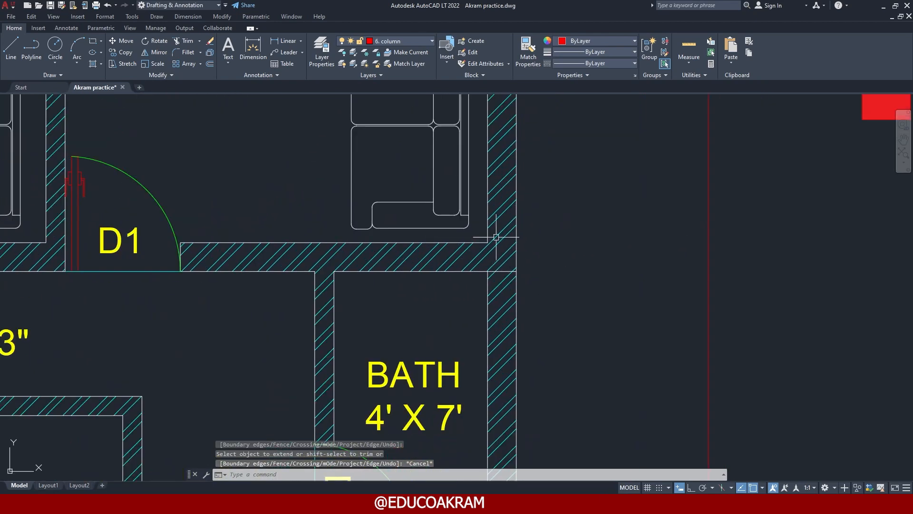
scroll(494, 240, "down", 2)
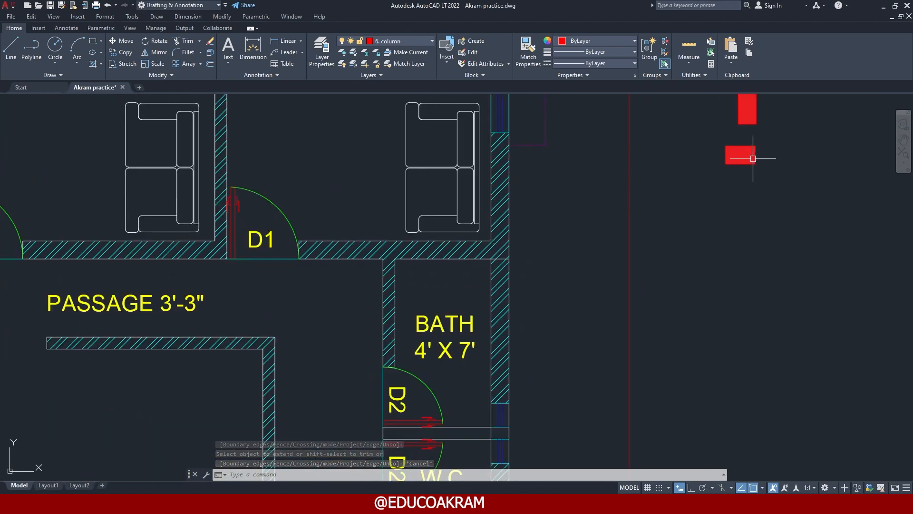
type("co")
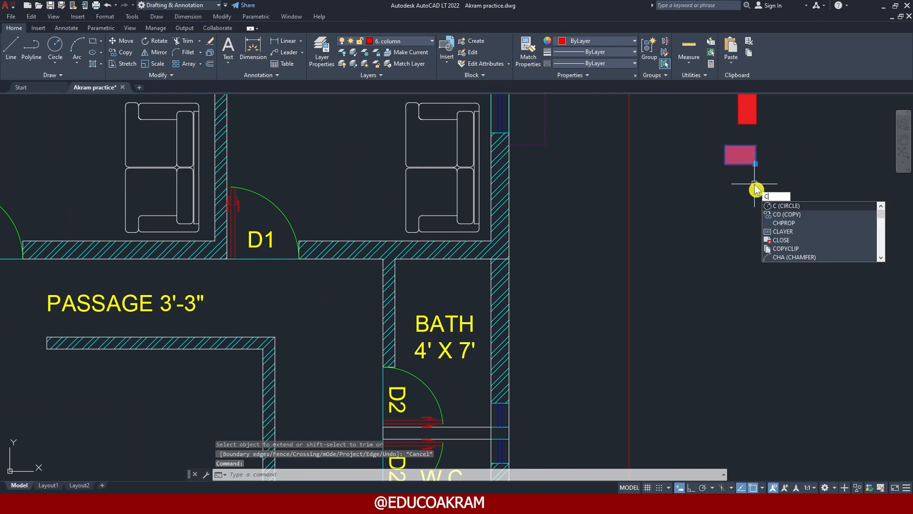
key("Return")
left_click(755, 163)
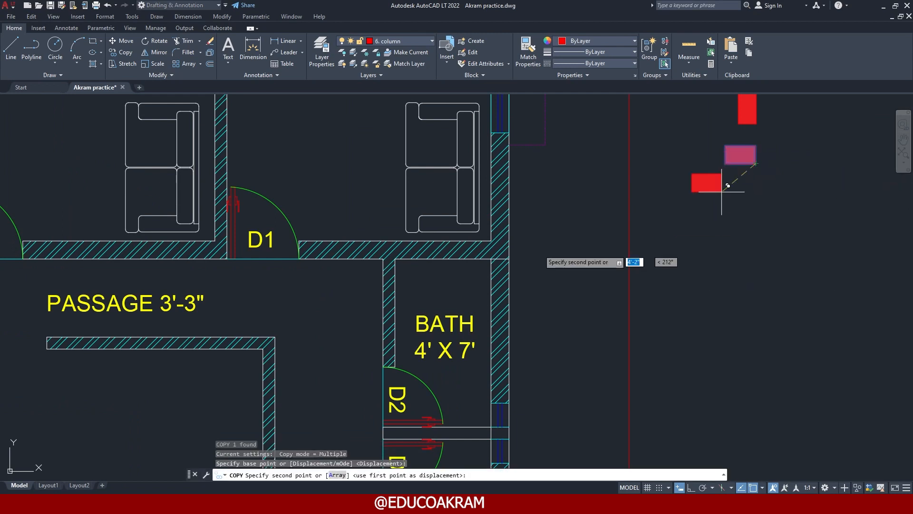
left_click(508, 257)
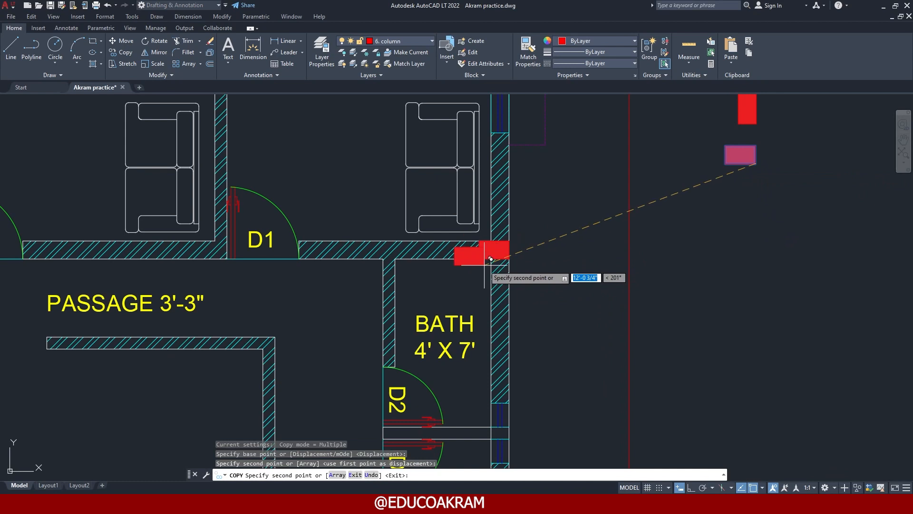
key("Escape")
middle_click_drag(184, 260, 266, 270)
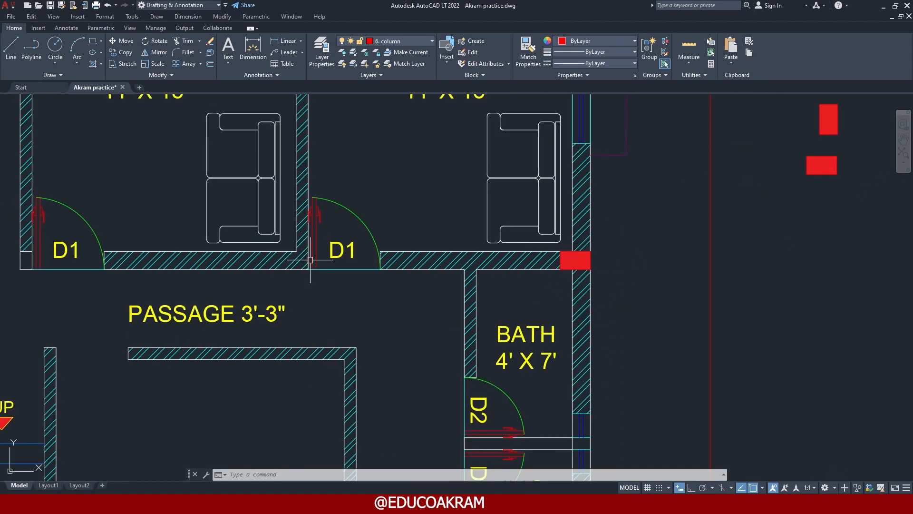
key("Escape")
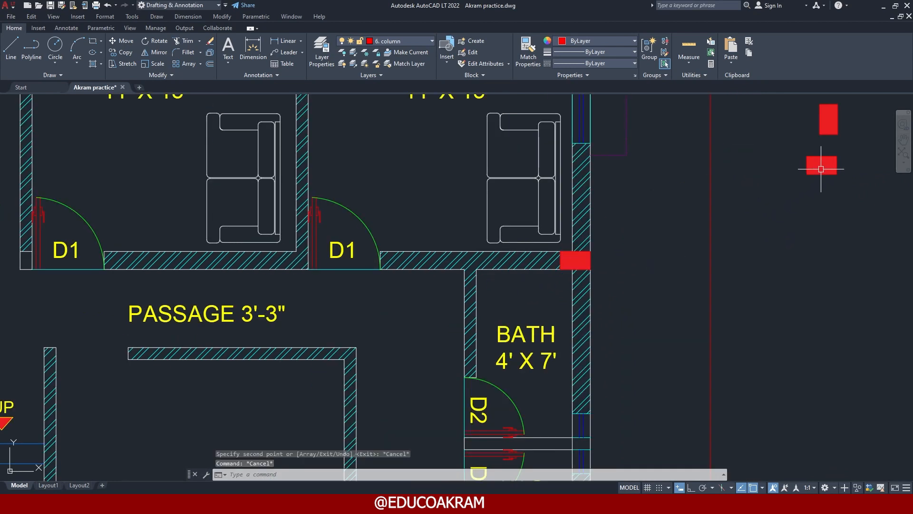
- Copy the loose horizontal column by its lower-right corner onto the bottom wall junction between the middle and right bedrooms
left_click(822, 165)
type("co")
key("Return")
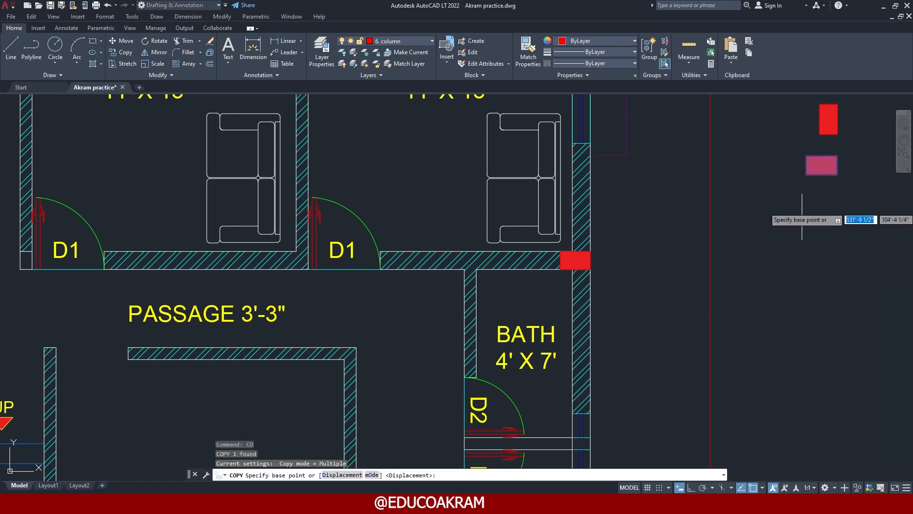
left_click(837, 174)
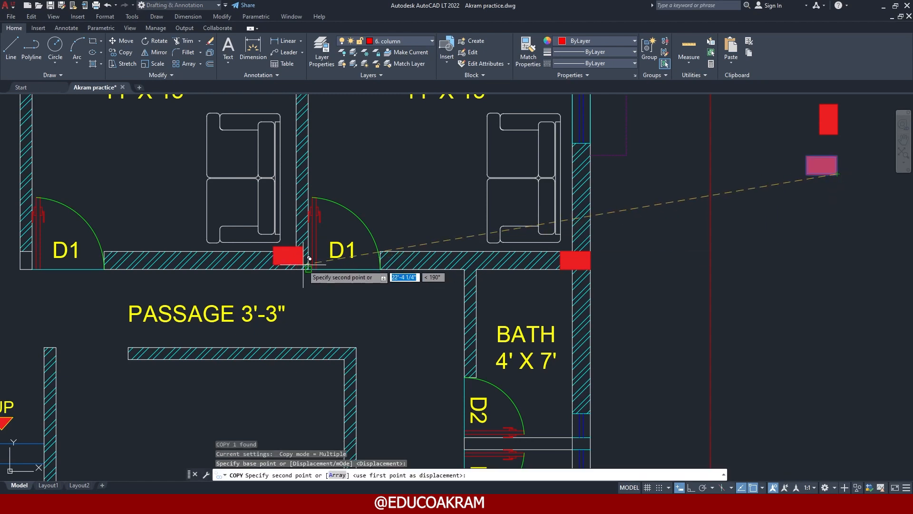
key("Escape")
- Copy the loose vertical column by its lower-right corner onto the lower end of the middle bedroom's left wall, beside door D1
middle_click_drag(304, 256, 453, 287)
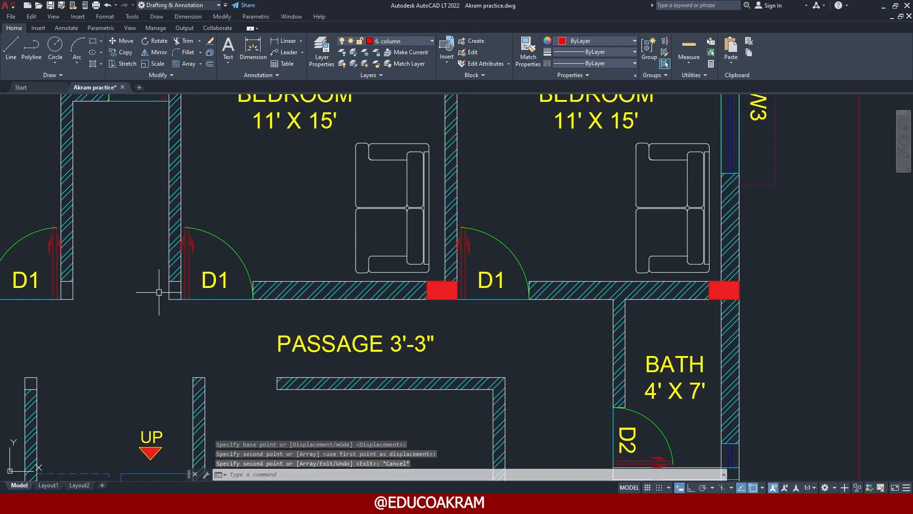
scroll(247, 266, "down", 4)
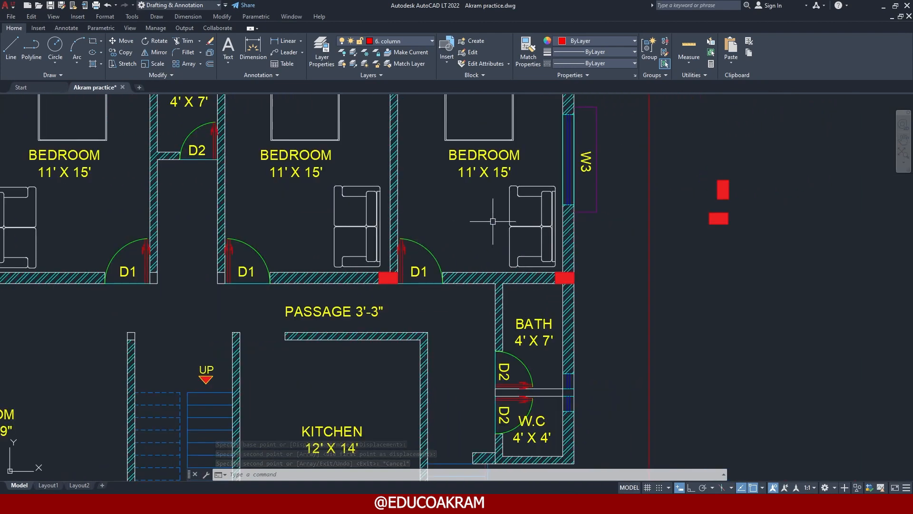
left_click(725, 200)
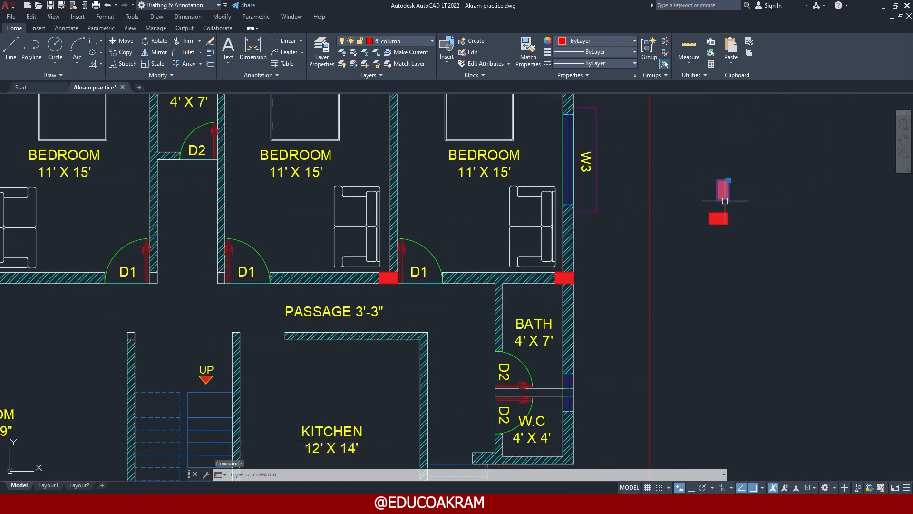
type("co")
key("Return")
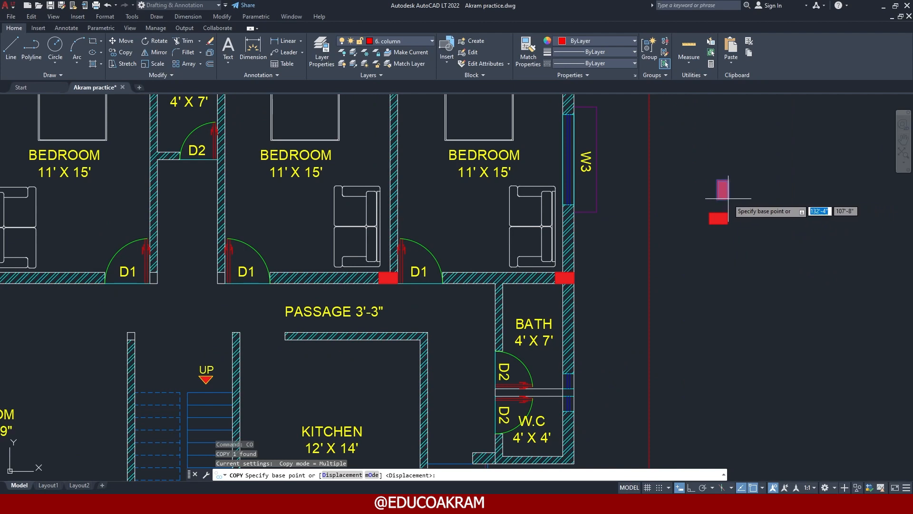
left_click(727, 199)
scroll(245, 267, "up", 5)
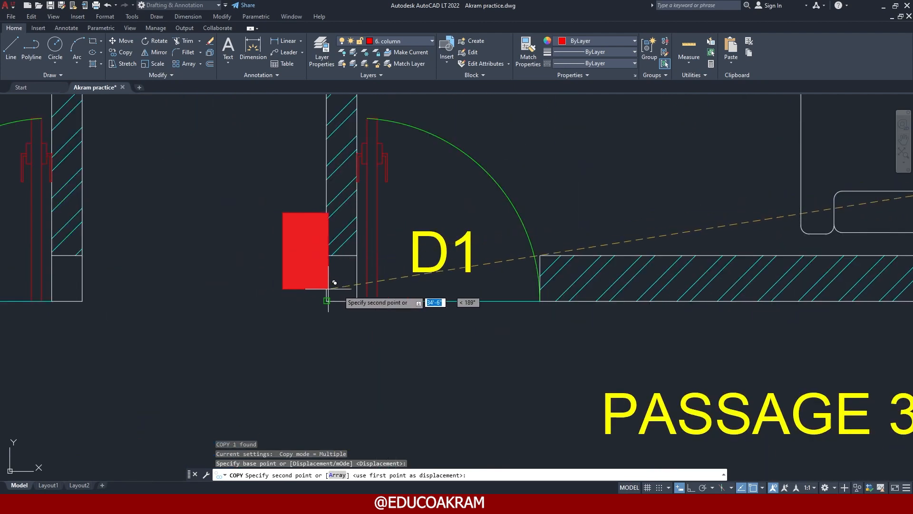
left_click(356, 301)
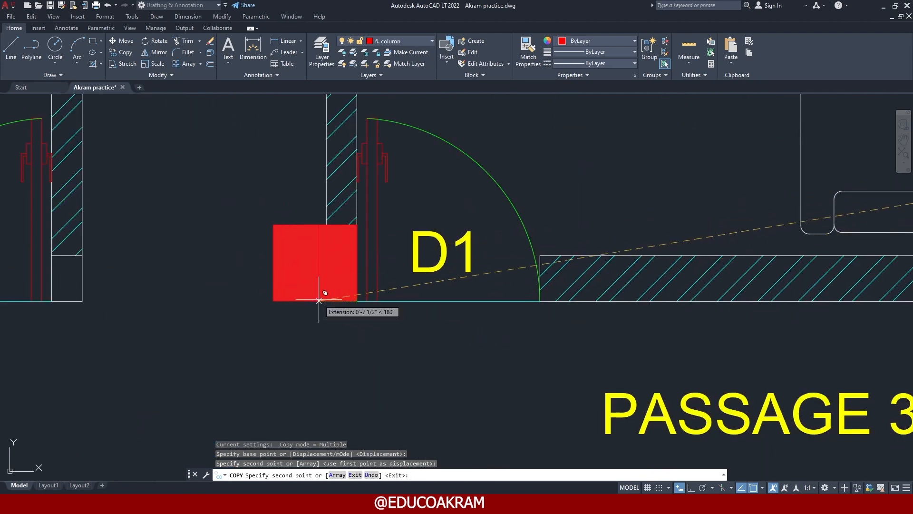
key("Return")
- Draw a vertical line across the living room's top wall, continuing the outer face of the left bedroom's outer side wall
scroll(320, 292, "down", 6)
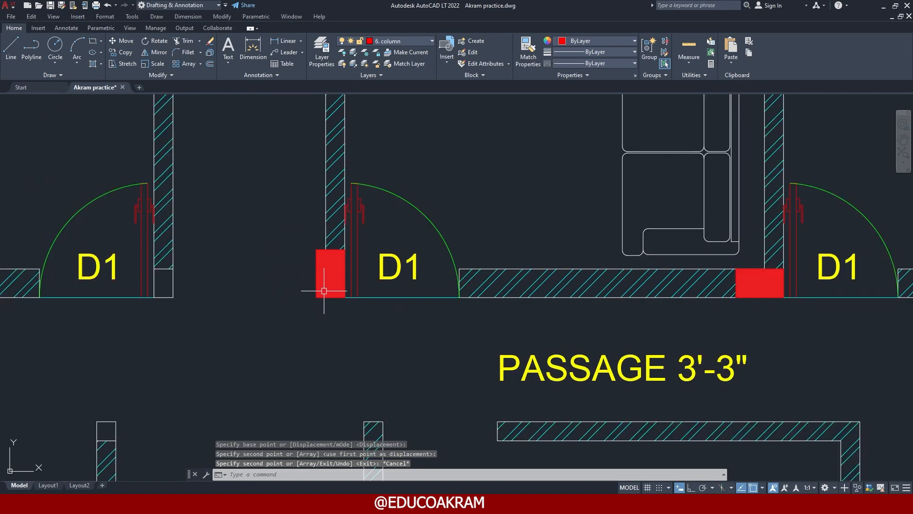
scroll(187, 299, "up", 2)
scroll(147, 248, "down", 4)
scroll(147, 248, "down", 2)
scroll(147, 247, "up", 2)
middle_click_drag(146, 255, 203, 264)
scroll(203, 264, "up", 5)
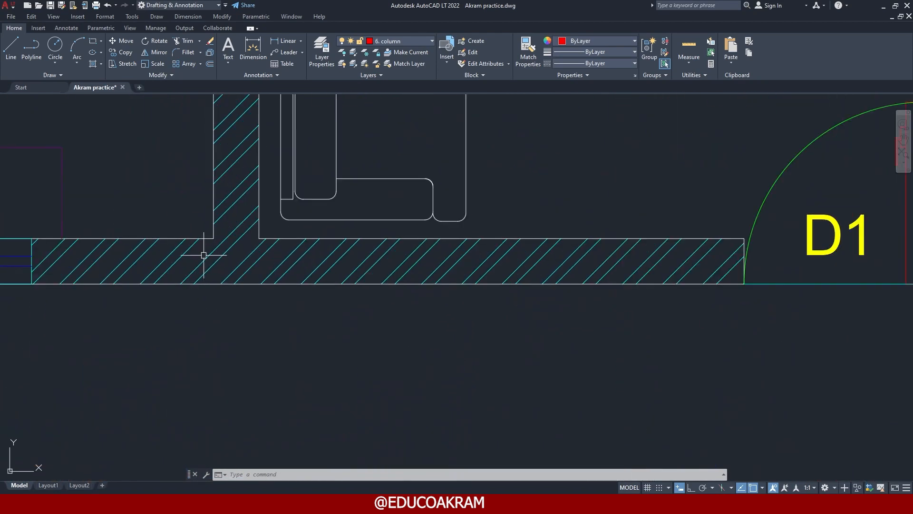
scroll(198, 271, "up", 5)
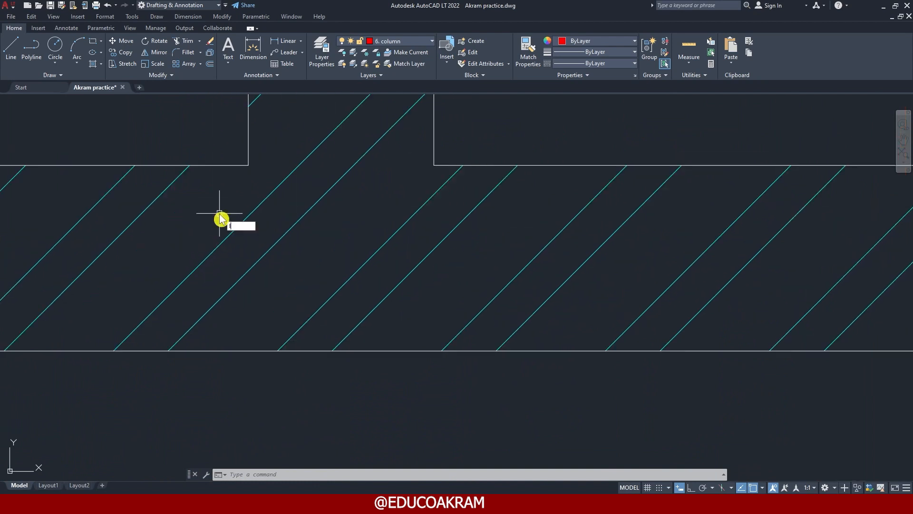
type("l")
key("Return")
left_click(248, 165)
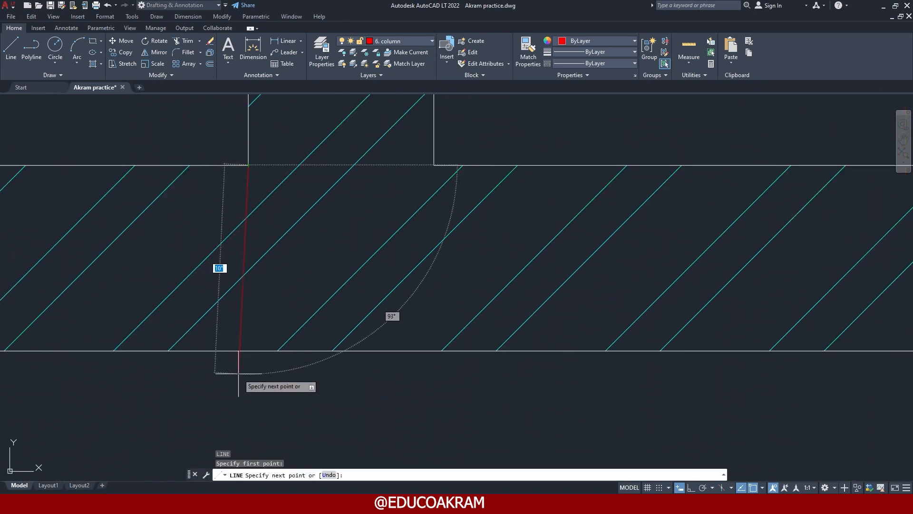
key("F8")
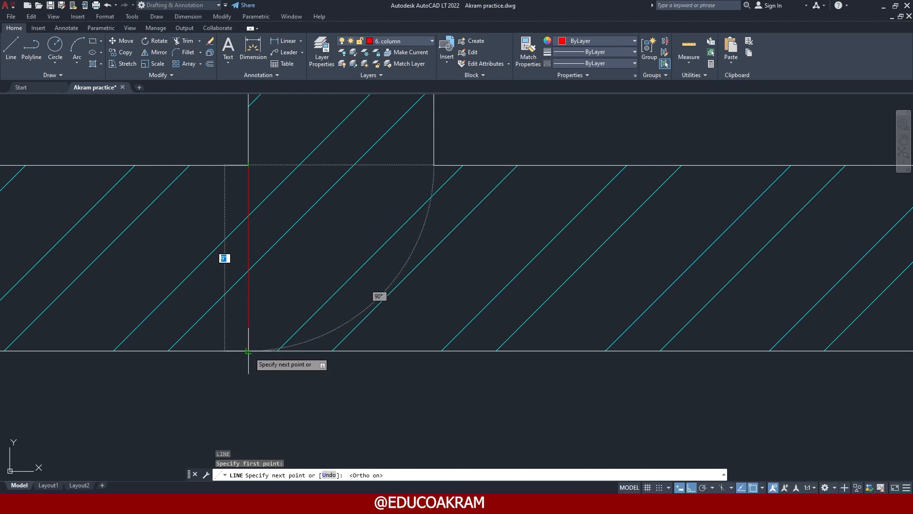
left_click(248, 350)
key("Escape")
scroll(249, 309, "down", 10)
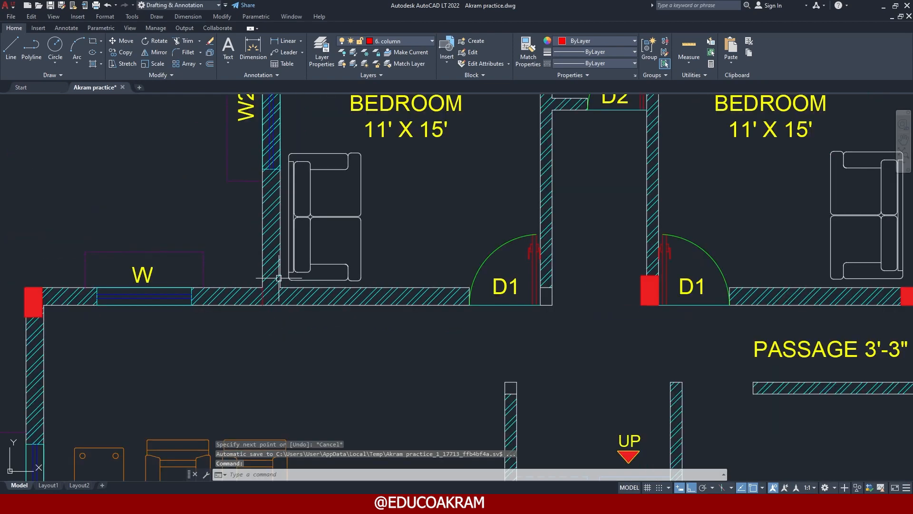
- Copy the loose horizontal column by its upper-left corner onto the junction of the left bedroom's outer wall and the living room's top wall
scroll(326, 286, "down", 4)
left_click(757, 260)
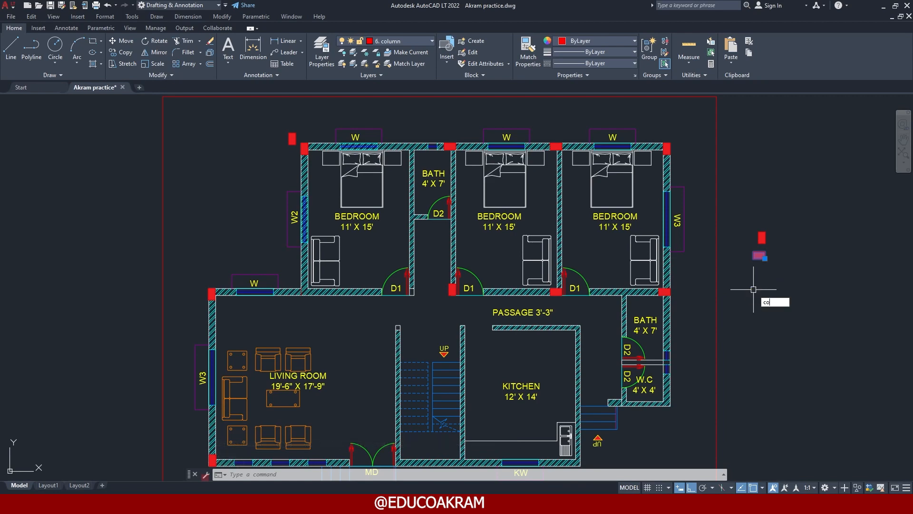
key("Return")
left_click(759, 255)
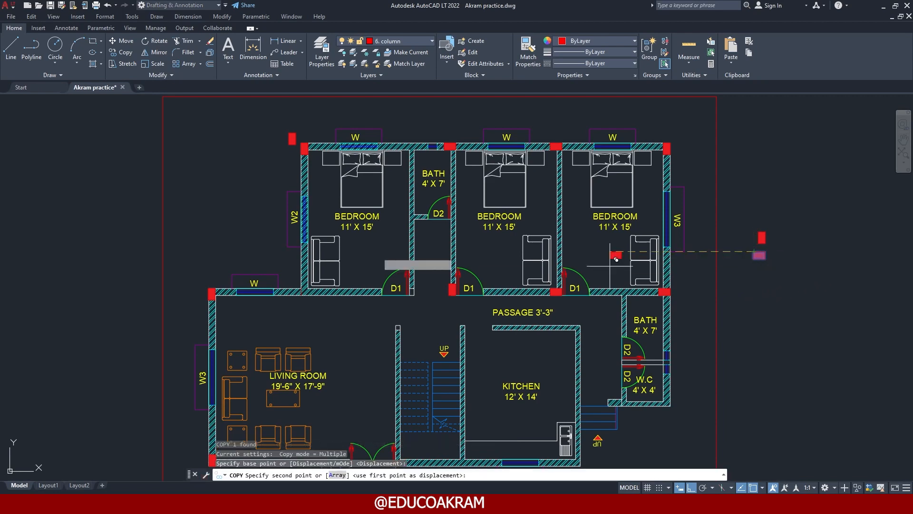
scroll(285, 266, "up", 6)
left_click(374, 222)
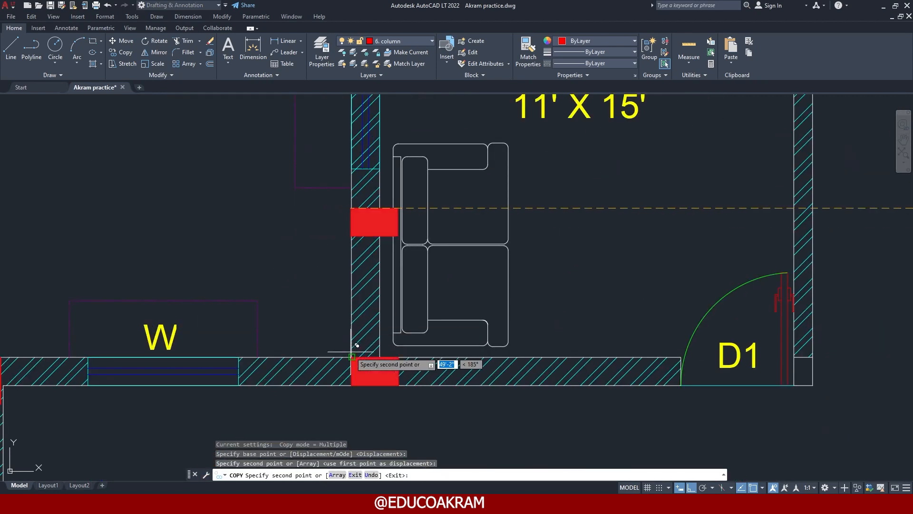
key("Escape")
- Undo the last copy and copy the horizontal column by its upper-right corner onto the kitchen's upper-right wall corner
scroll(372, 356, "down", 6)
scroll(420, 354, "down", 2)
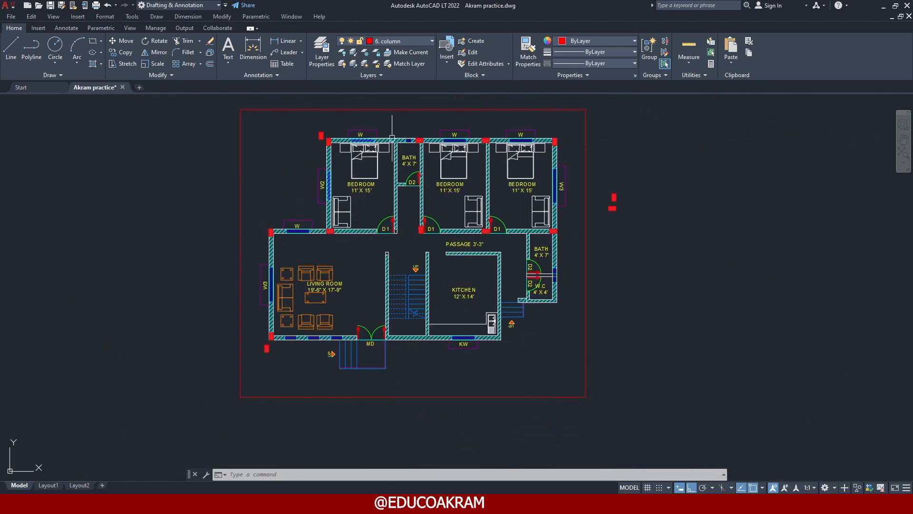
scroll(500, 286, "up", 5)
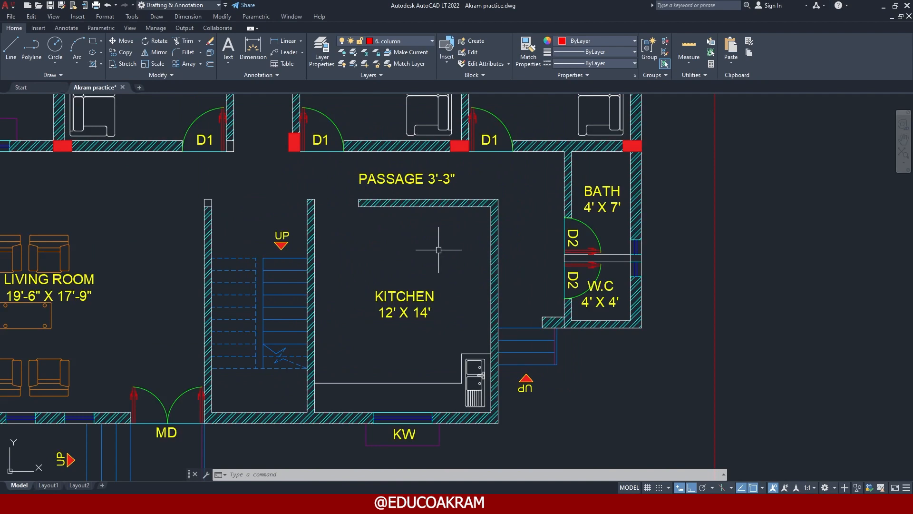
key("ctrl+z")
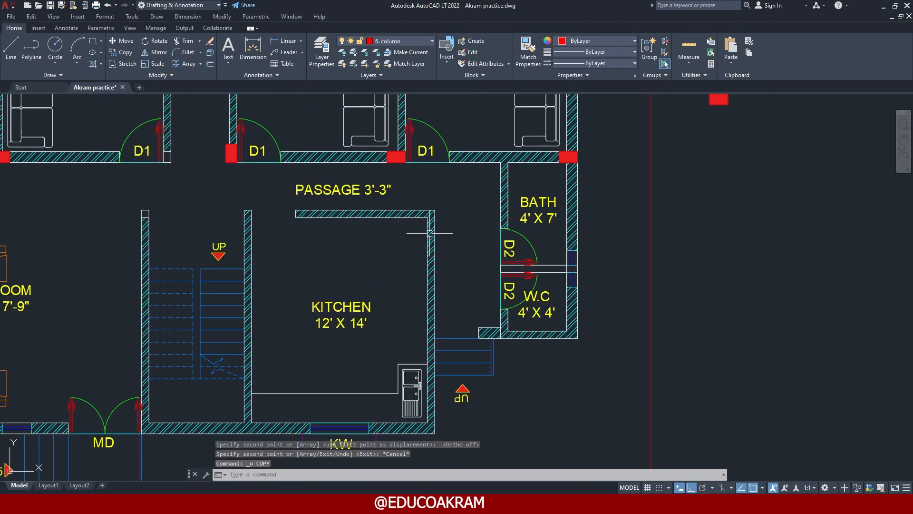
scroll(429, 233, "down", 3)
scroll(549, 158, "up", 4)
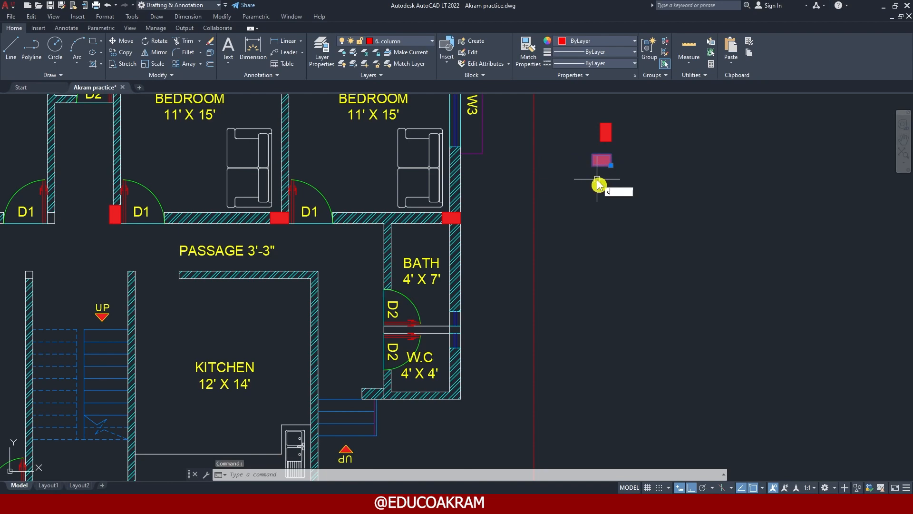
key("Return")
left_click(601, 160)
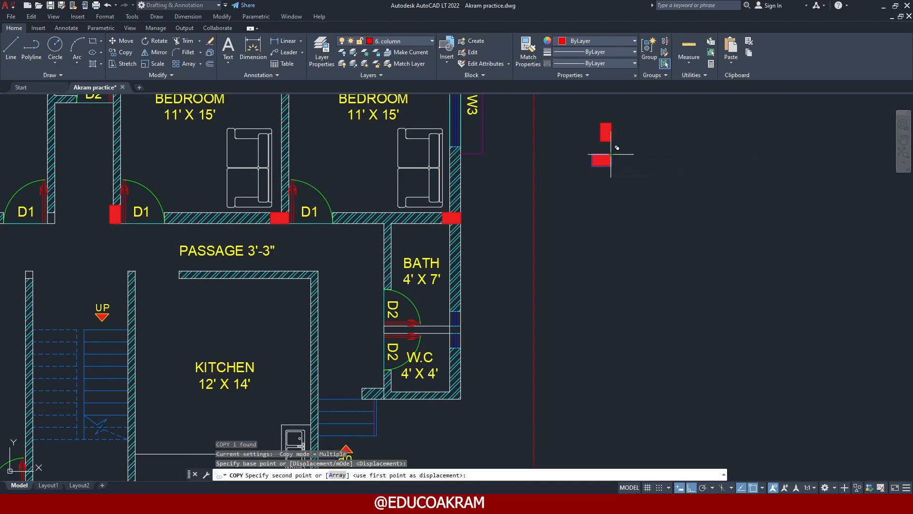
scroll(346, 207, "up", 2)
scroll(347, 209, "up", 2)
scroll(332, 289, "down", 2)
middle_click_drag(337, 293, 454, 158)
left_click(410, 221)
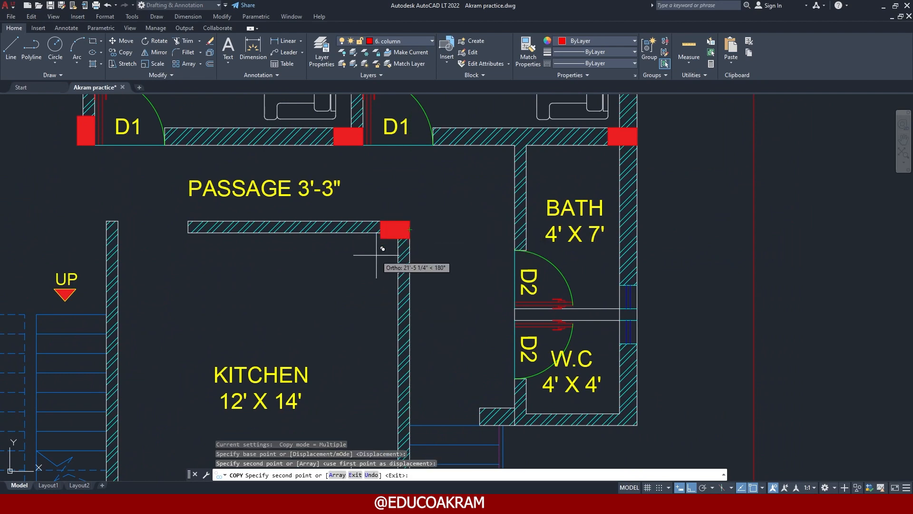
key("Escape")
- Copy the horizontal column by its lower-right corner onto the lower-right outer corners of the W.C. and the kitchen
scroll(391, 266, "down", 5)
scroll(404, 232, "up", 4)
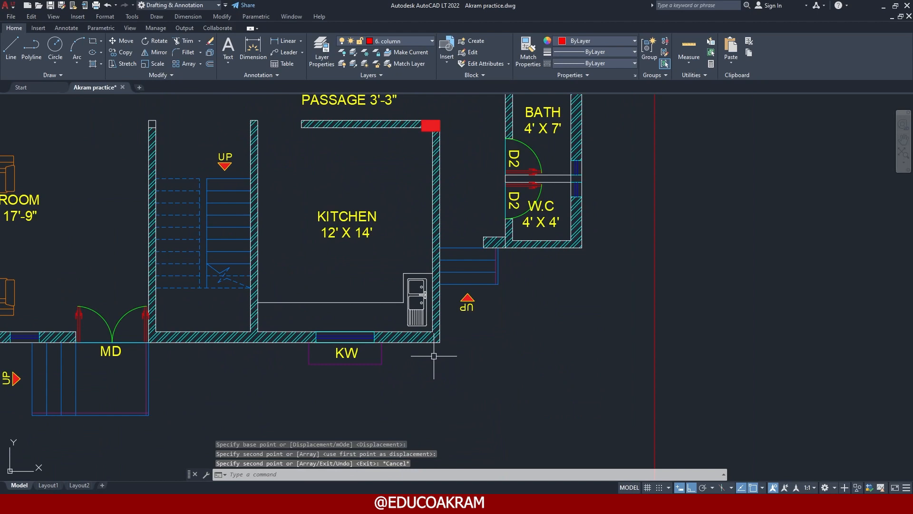
scroll(564, 289, "up", 2)
middle_click_drag(565, 289, 473, 330)
scroll(473, 330, "down", 6)
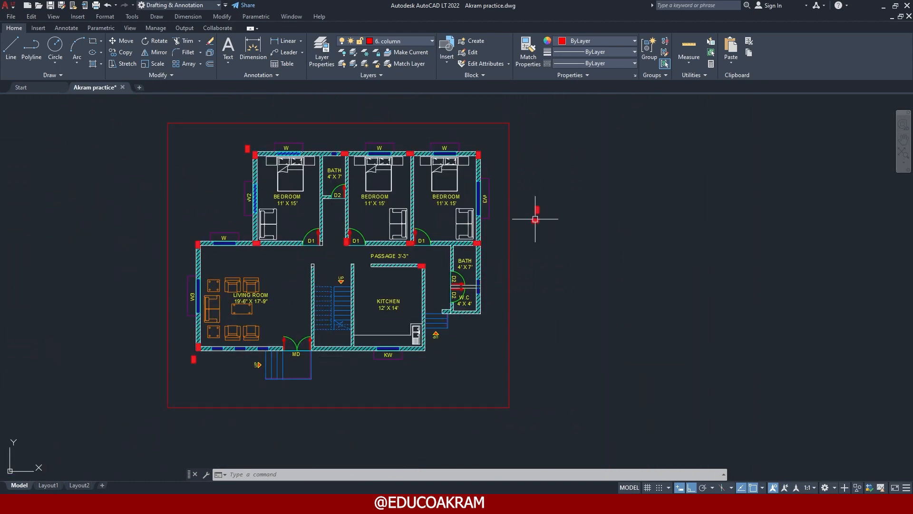
scroll(535, 221, "up", 4)
type("co")
key("Return")
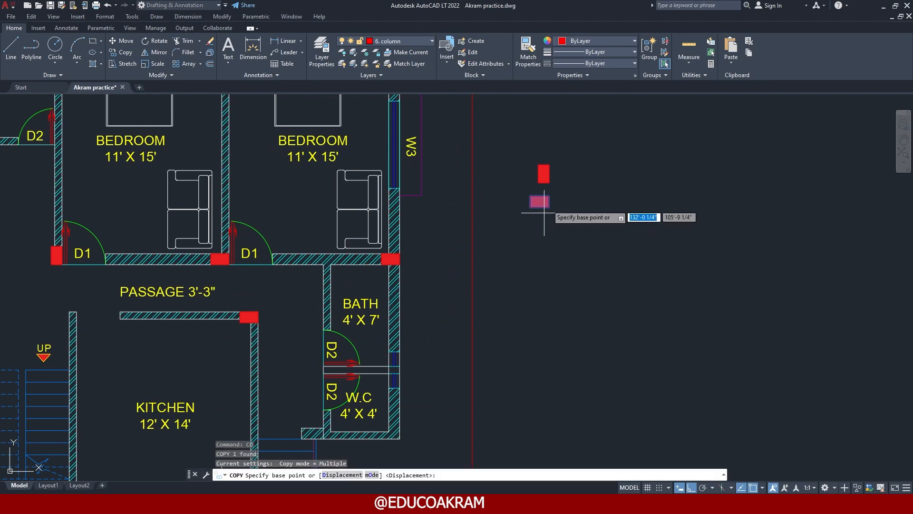
left_click(549, 207)
scroll(490, 257, "up", 3)
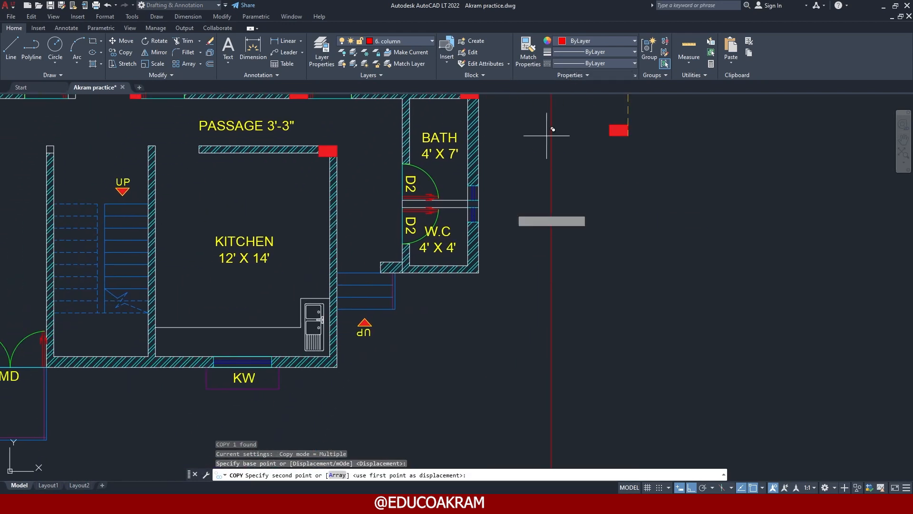
left_click(475, 279)
middle_click_drag(397, 313, 523, 172)
left_click(372, 286)
scroll(372, 285, "down", 5)
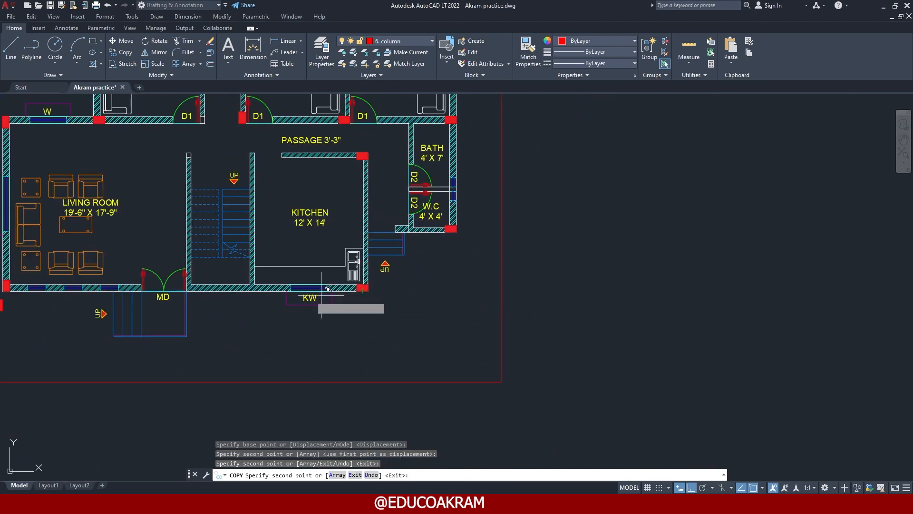
- With Ortho off, place a loose copy of the horizontal column just below the outer wall, aligned with the wall between staircase and kitchen
scroll(192, 327, "up", 5)
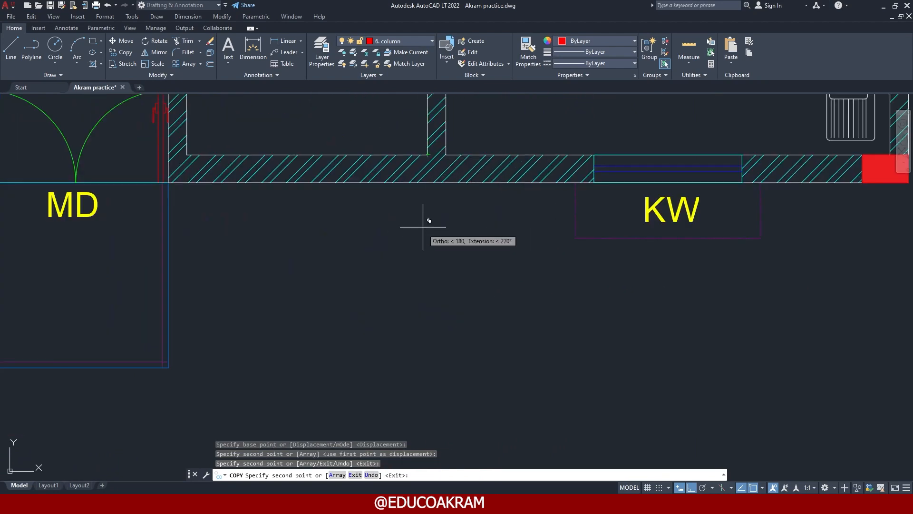
key("F8")
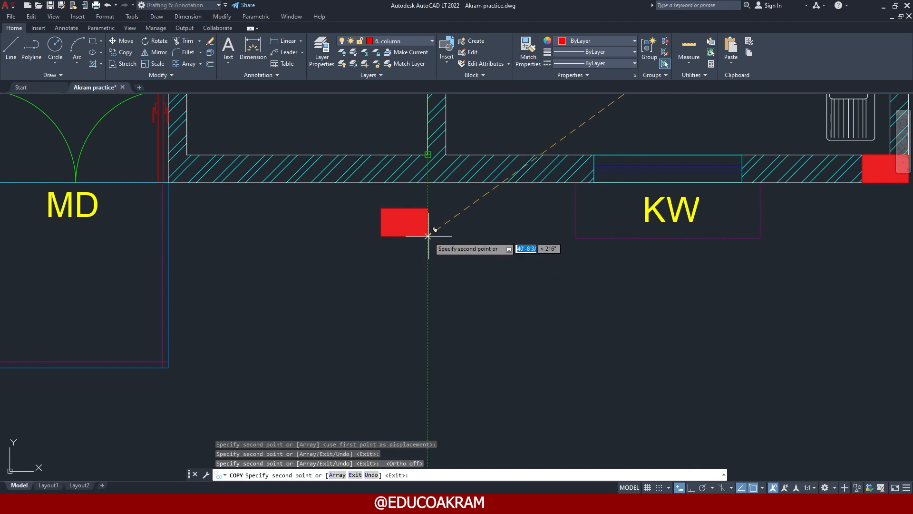
key("Escape")
middle_click_drag(377, 248, 401, 292)
- Copy the loose column by its upper-left corner onto the junction of the outer wall and the wall between staircase and kitchen
left_click(402, 291)
left_click(440, 282)
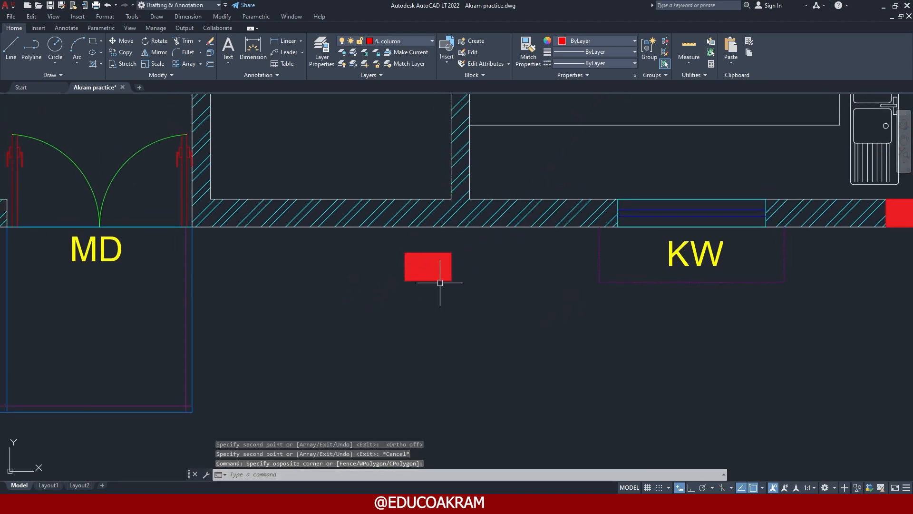
left_click(403, 257)
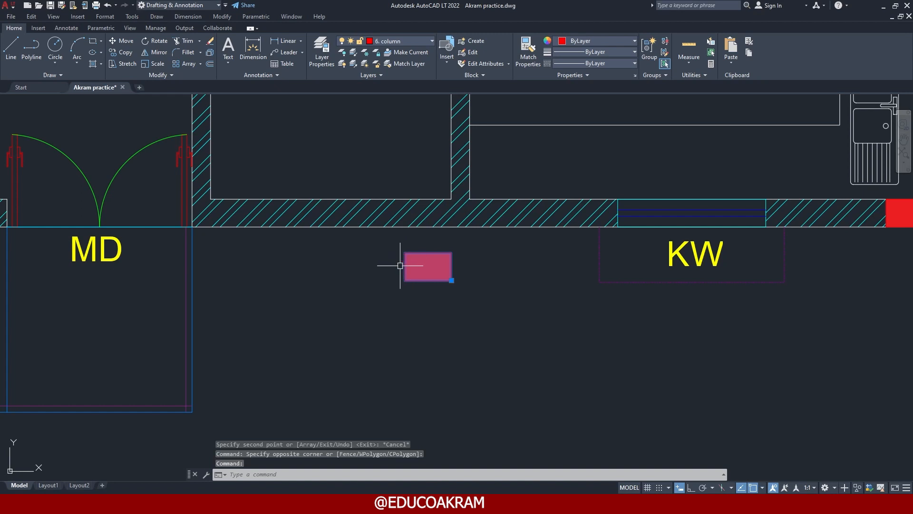
type("co")
key("Return")
left_click(404, 252)
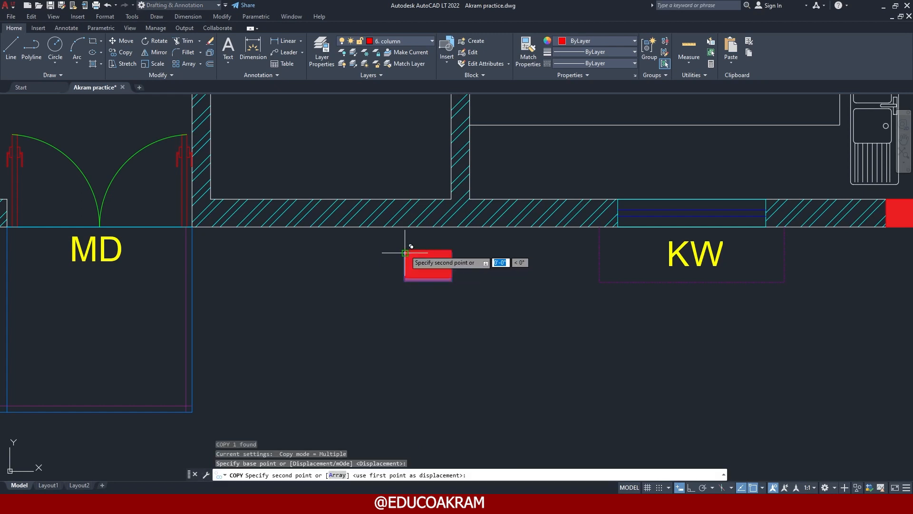
left_click(452, 199)
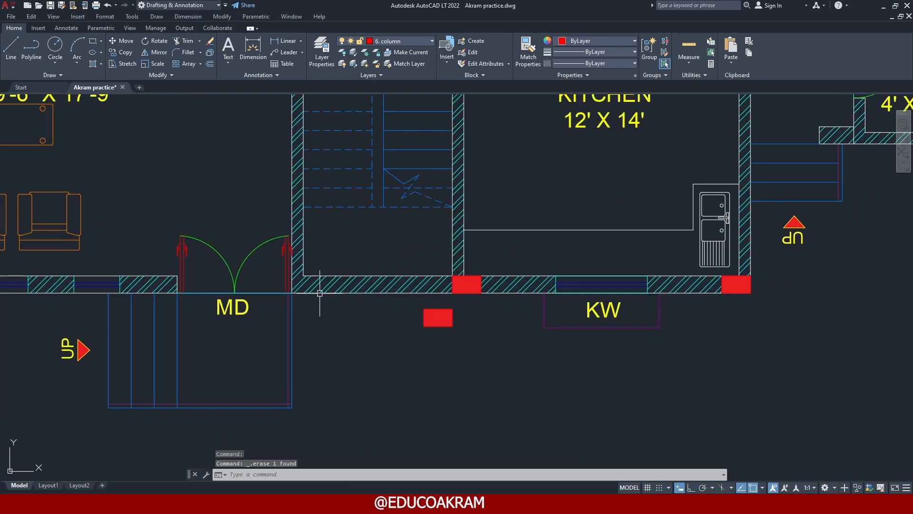
- Copy the loose horizontal column by its lower-left corner onto the outer wall corner where the living room and staircase meet
left_click(423, 321)
type("c")
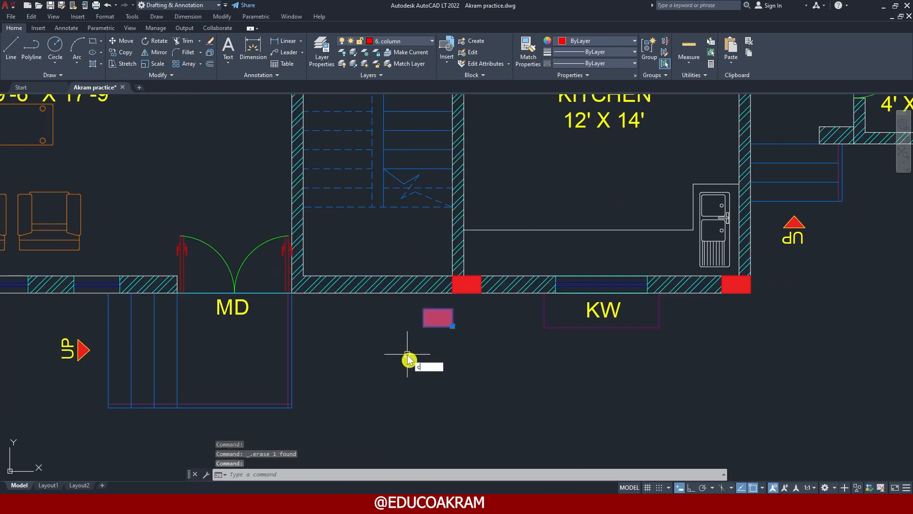
type("o")
key("Return")
scroll(410, 344, "up", 4)
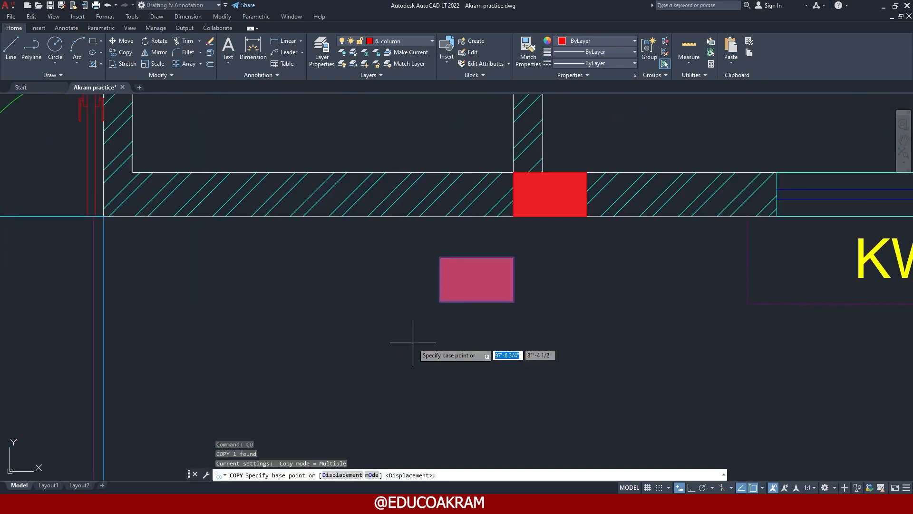
left_click(445, 304)
scroll(173, 261, "up", 6)
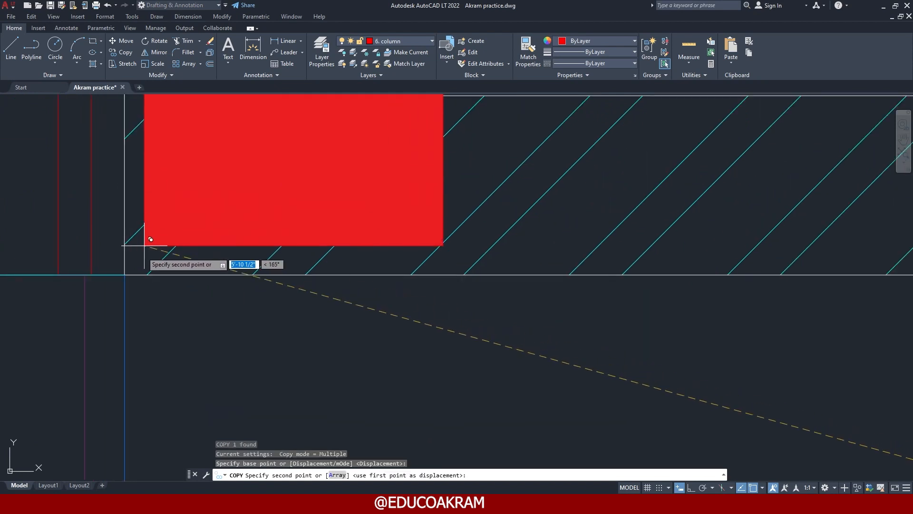
scroll(240, 336, "down", 2)
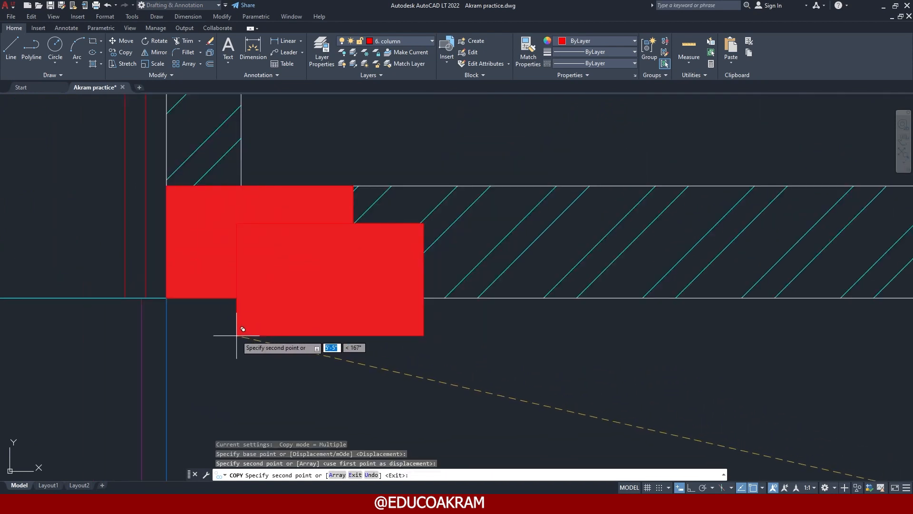
left_click(282, 307)
key("Escape")
scroll(266, 319, "down", 6)
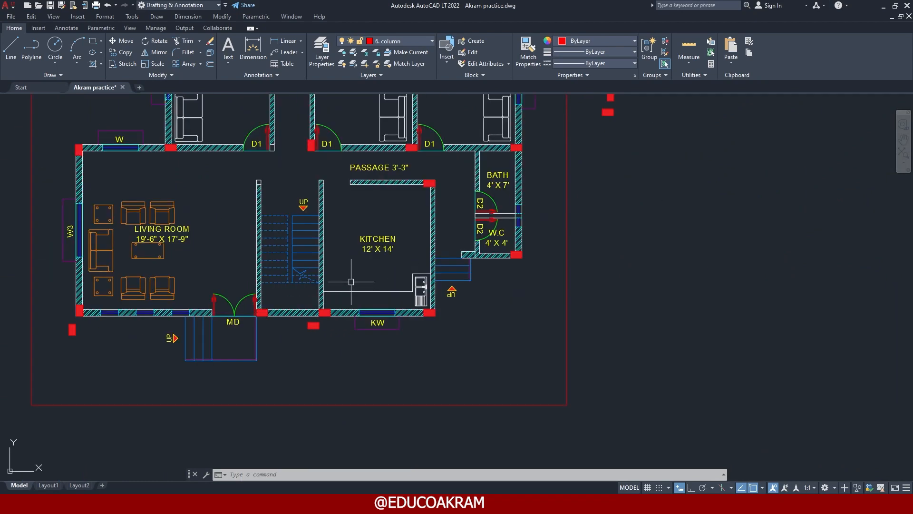
- Draw a horizontal guide line across both staircase side walls, just above the UP label
scroll(307, 206, "up", 6)
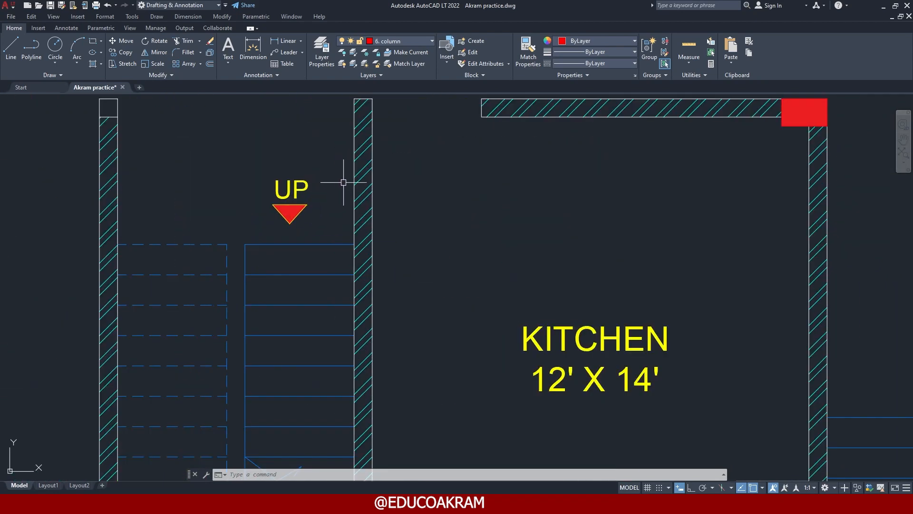
middle_click_drag(326, 205, 382, 250)
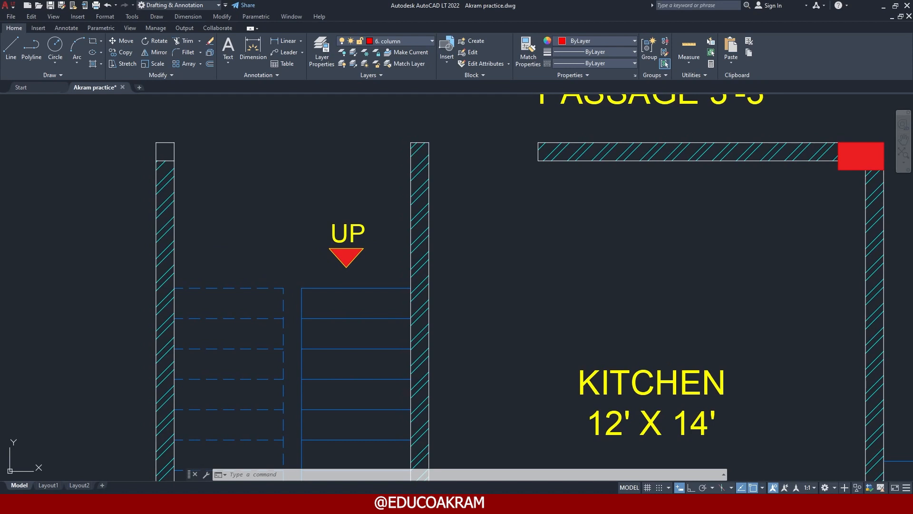
type("l")
key("Return")
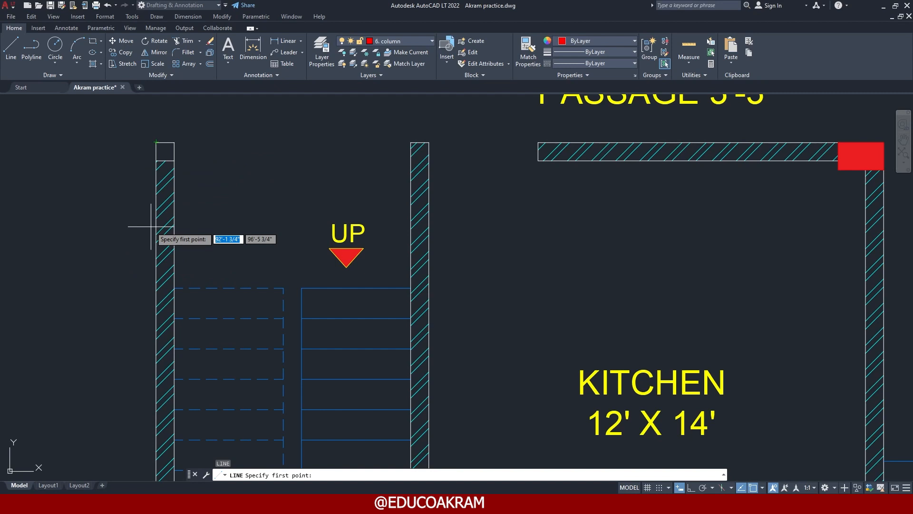
left_click(156, 201)
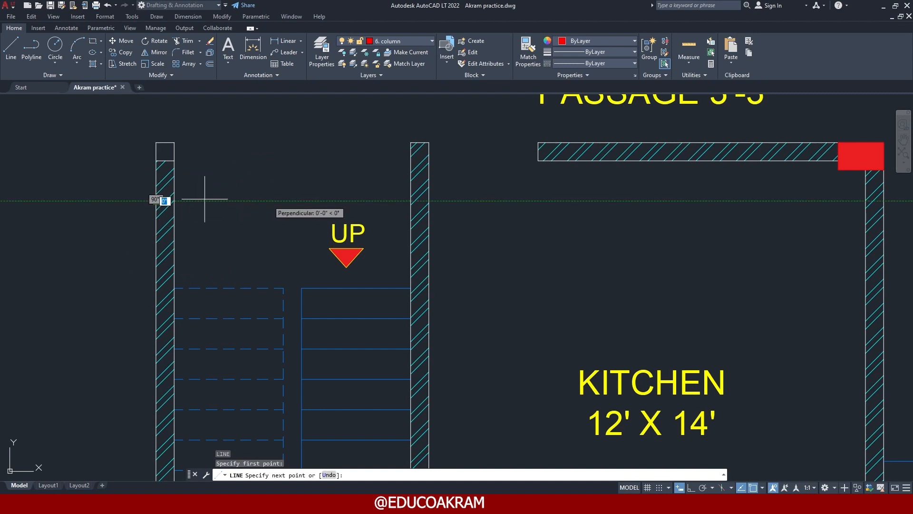
left_click(428, 201)
key("Escape")
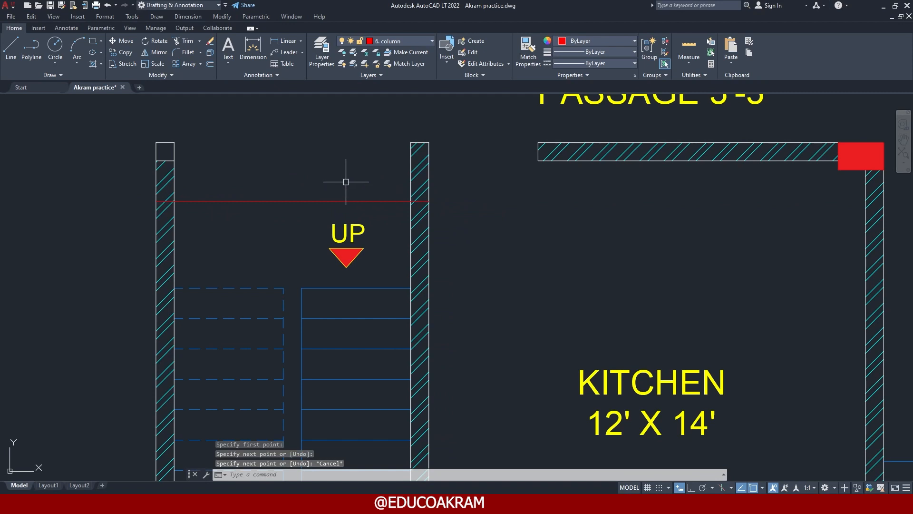
- Trim away the part of the guide line lying between the two staircase walls
key("Return")
left_click(306, 175)
left_click(265, 234)
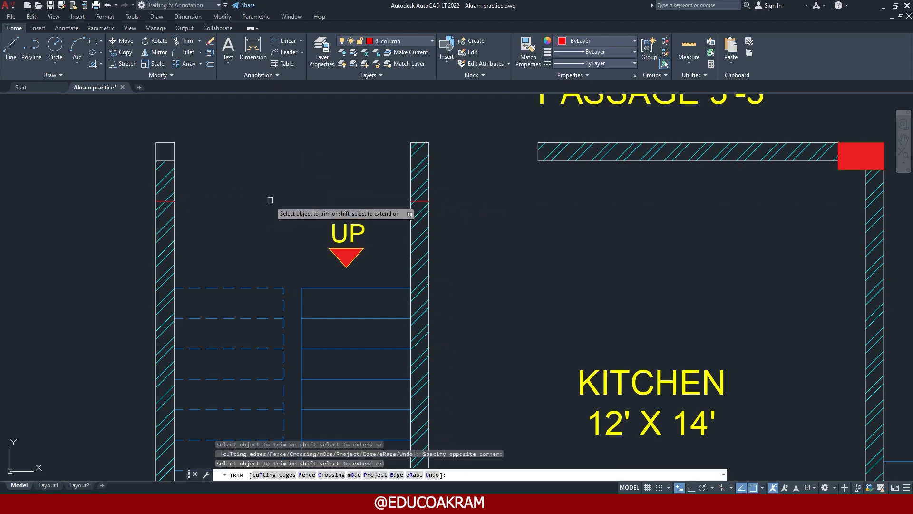
key("Escape")
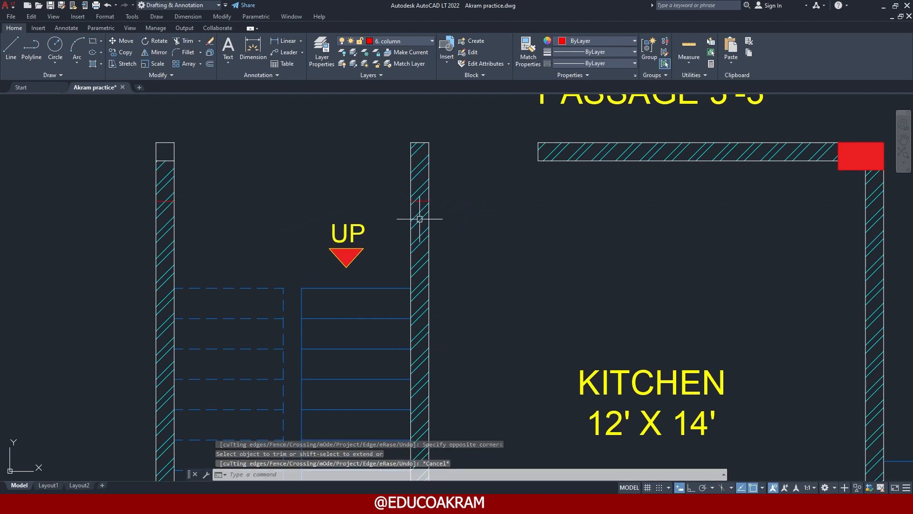
- Copy the vertical column by its upper-right corner to the guide line's right end on the wall between staircase and kitchen
scroll(419, 219, "down", 5)
mouse_move(684, 132)
middle_mouse_down()
mouse_move(641, 175)
mouse_move(513, 255)
middle_mouse_up()
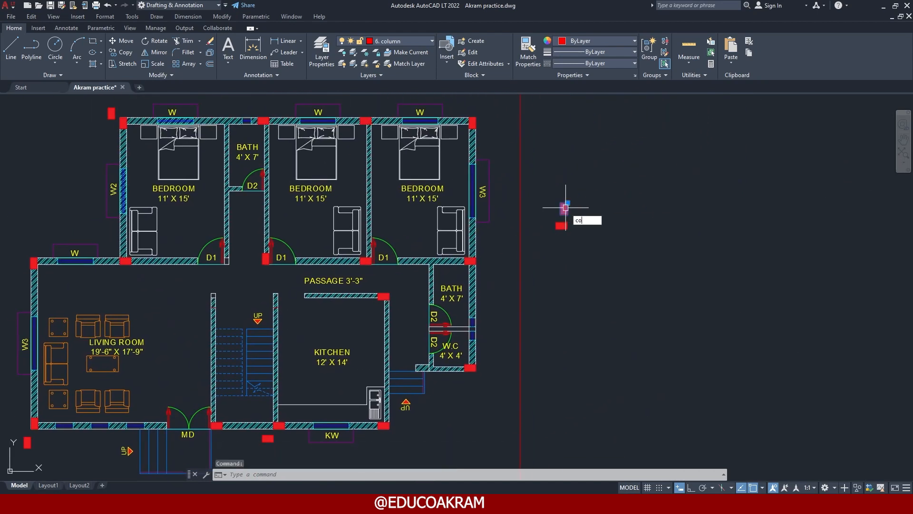
type("co")
key("Return")
scroll(566, 207, "up", 8)
left_click(577, 178)
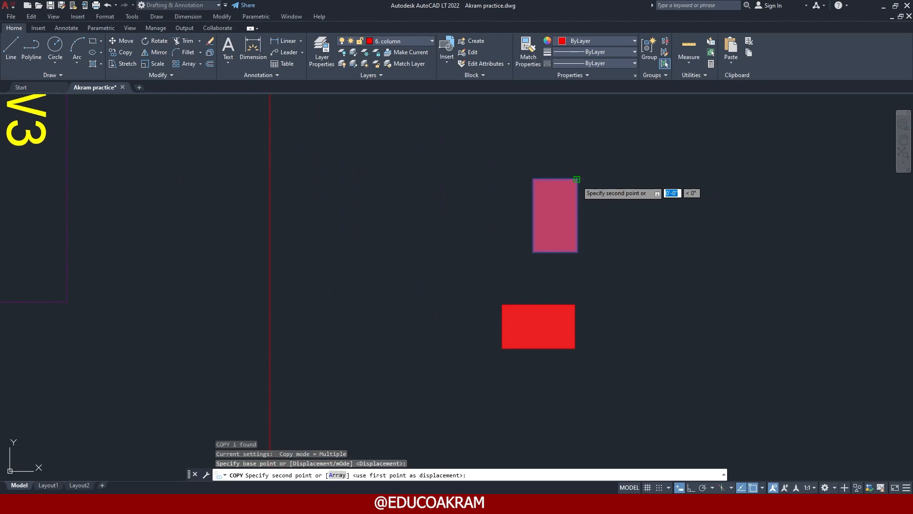
scroll(508, 214, "down", 6)
scroll(455, 272, "up", 8)
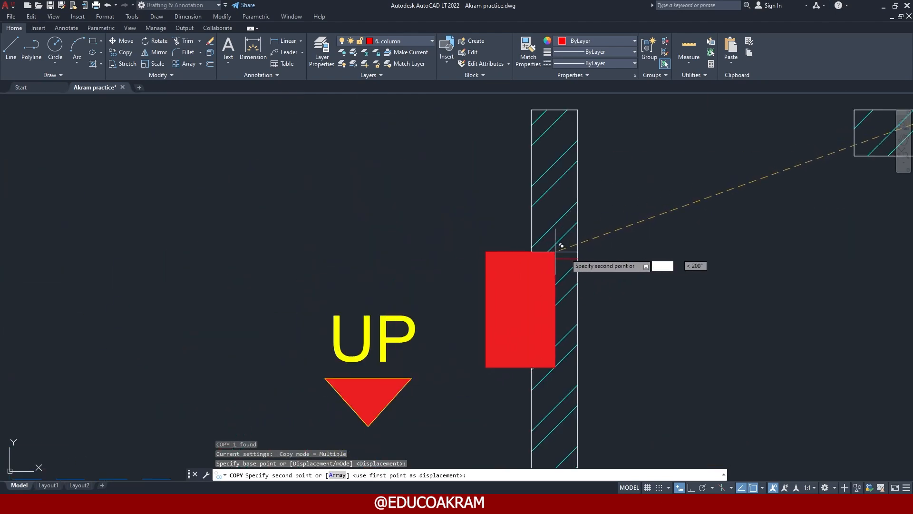
left_click(577, 259)
- Place another vertical column copy at the guide line on the wall between living room and staircase, and end the copying
scroll(499, 285, "down", 3)
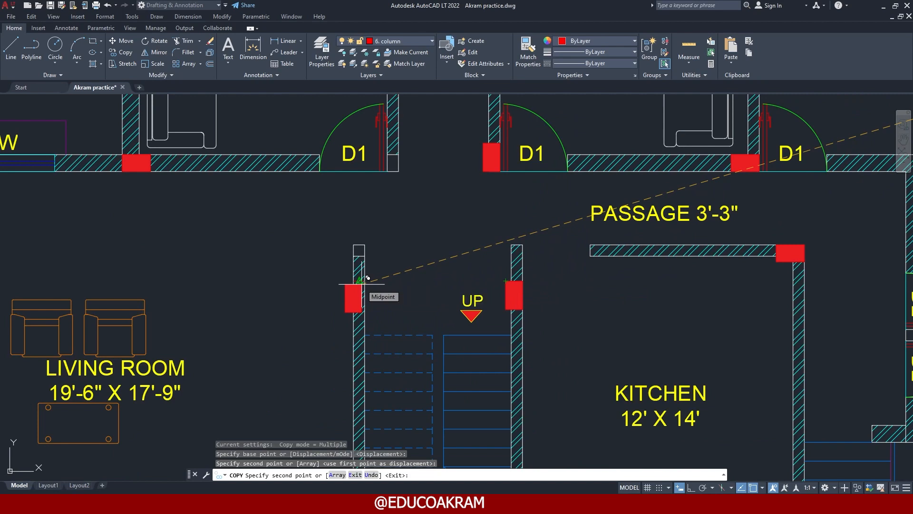
scroll(366, 281, "up", 5)
key("Escape")
scroll(423, 273, "down", 5)
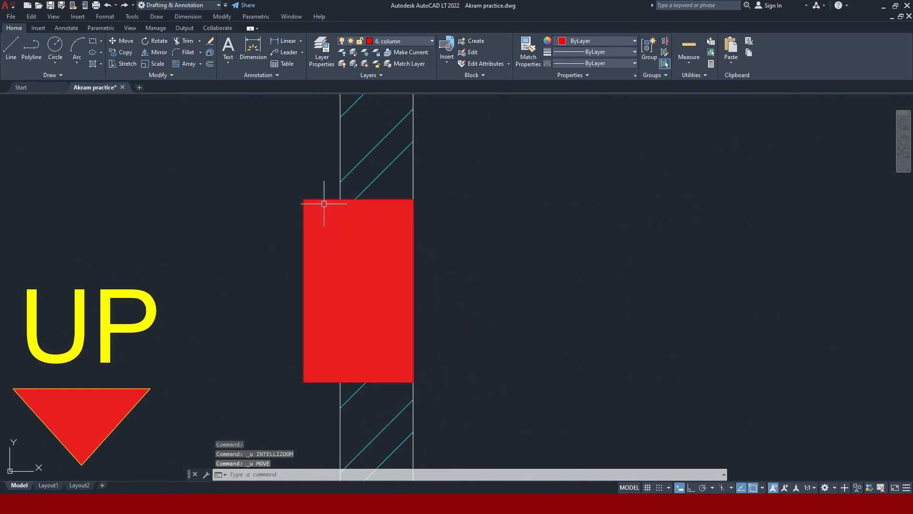
- Move the column on the staircase-kitchen wall by its upper-left corner so it sits flush with the wall's staircase-side face
left_click(324, 204)
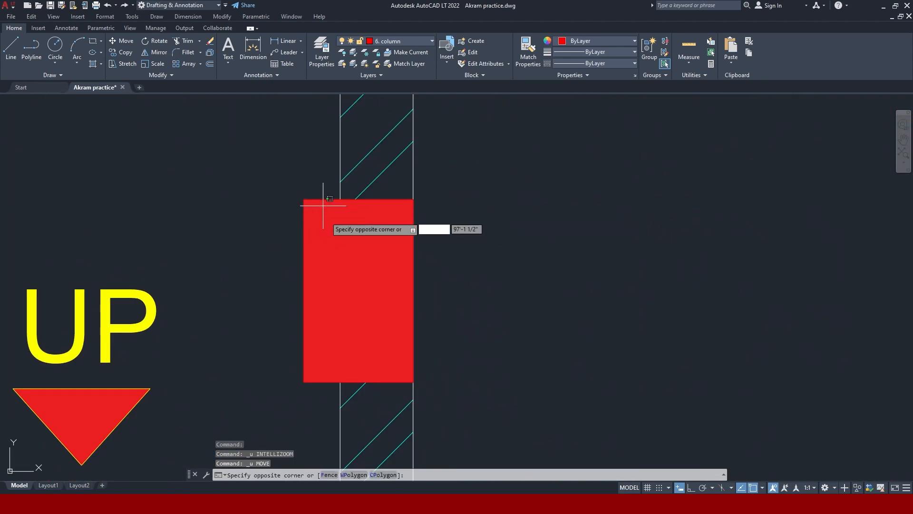
scroll(300, 203, "up", 4)
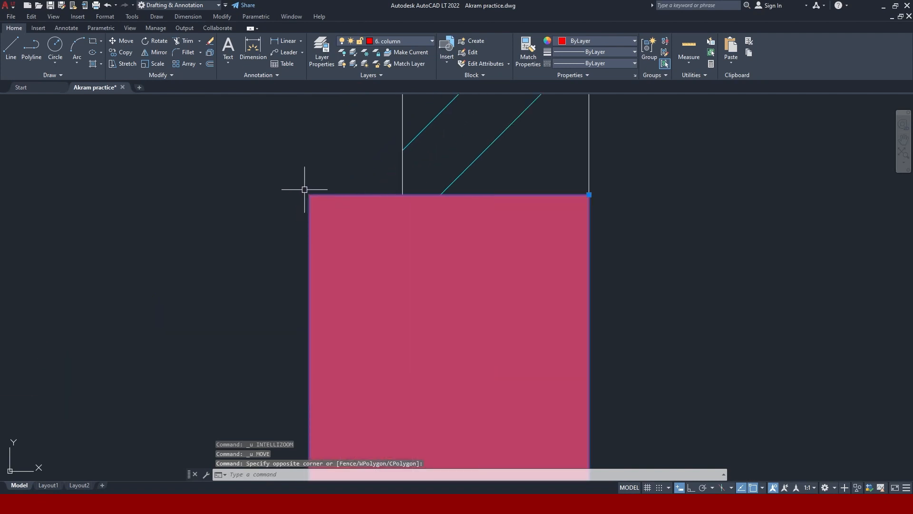
left_click(318, 195)
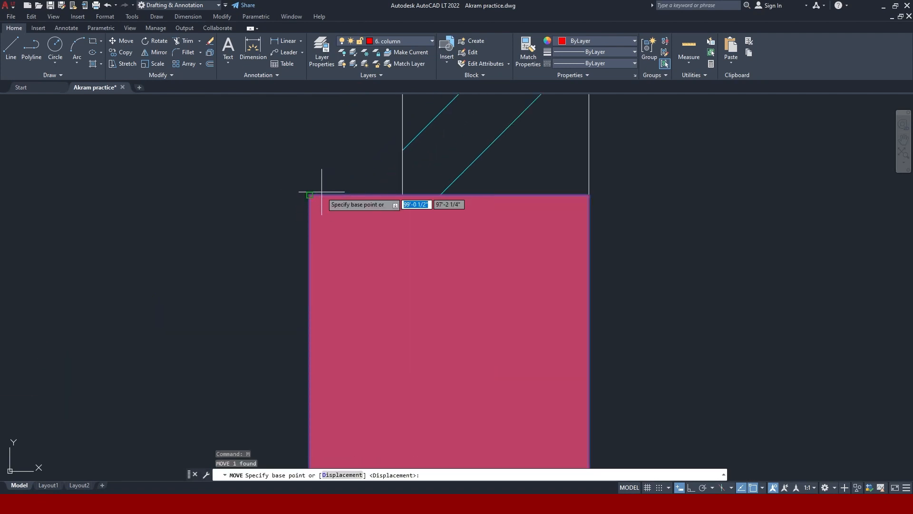
left_click(310, 195)
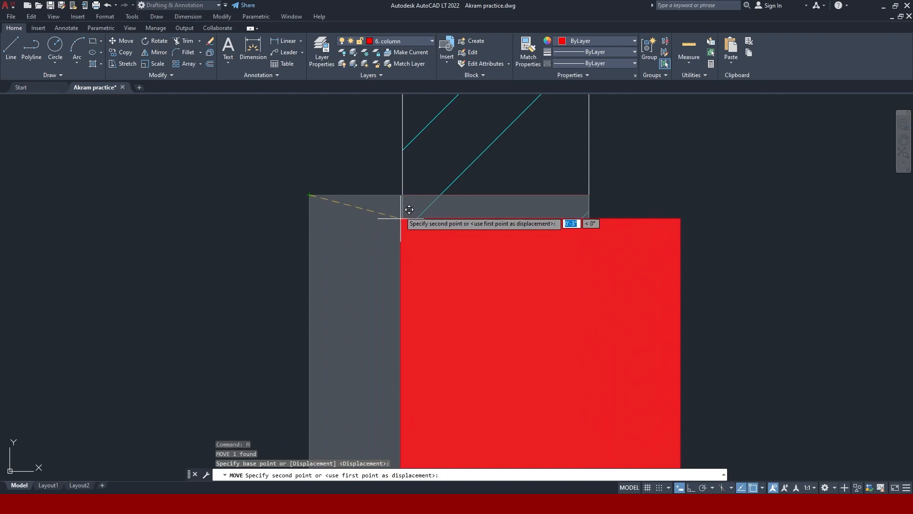
left_click(411, 186)
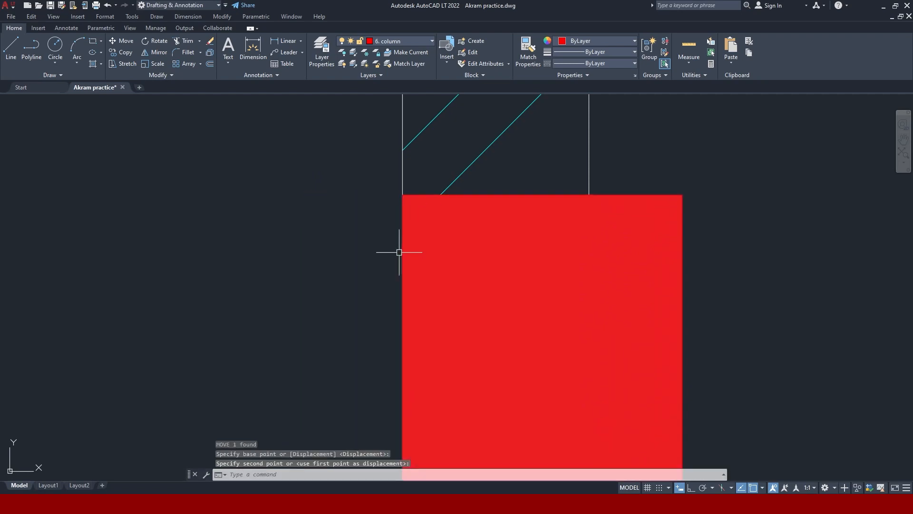
scroll(399, 252, "down", 10)
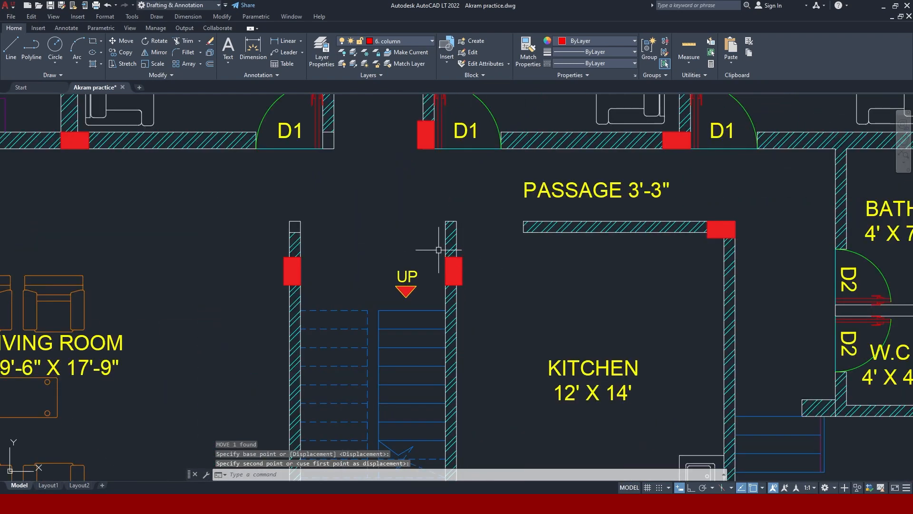
- Save the drawing and delete the loose column copies below the outer wall
scroll(435, 262, "down", 4)
key("ctrl+s")
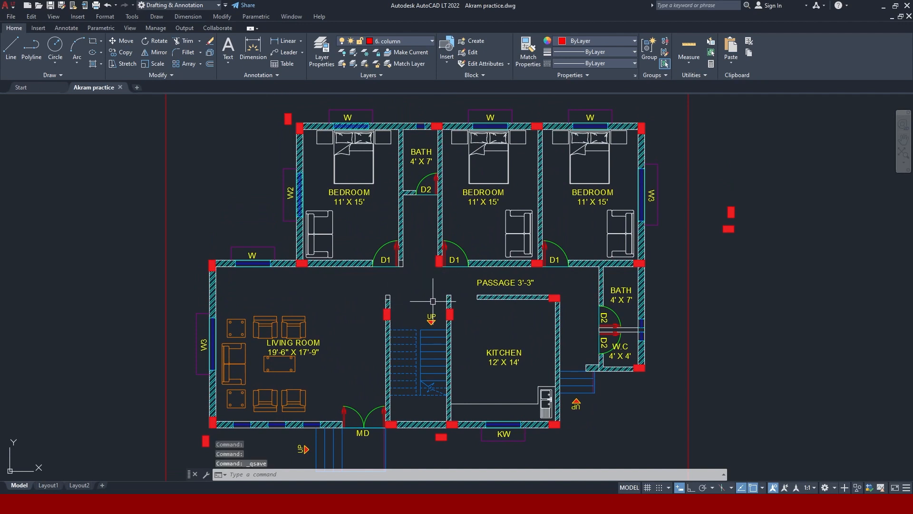
left_click(439, 438)
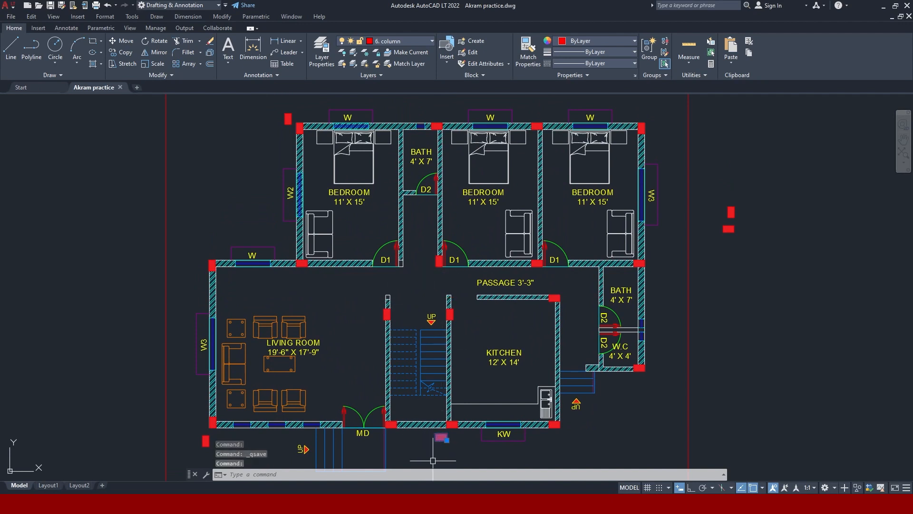
key("Delete")
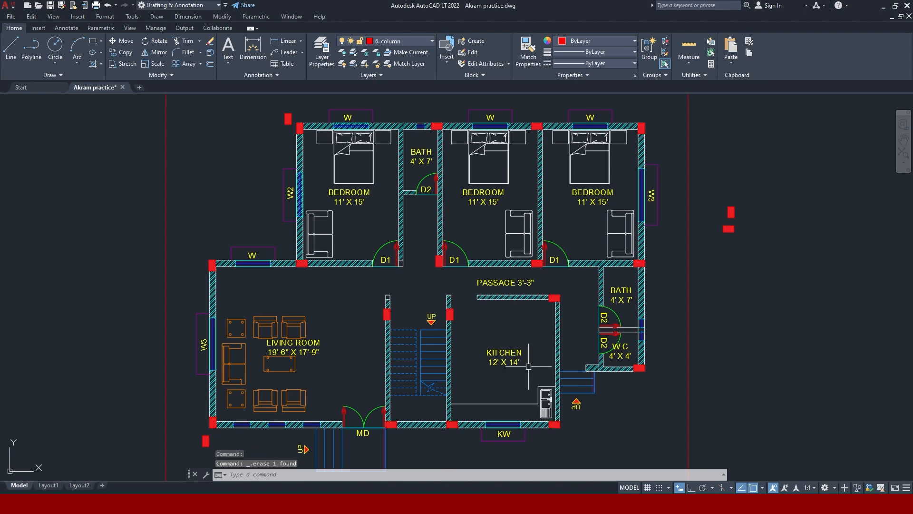
middle_click_drag(362, 275, 422, 141)
scroll(380, 285, "up", 4)
middle_click_drag(380, 281, 407, 237)
scroll(402, 249, "down", 3)
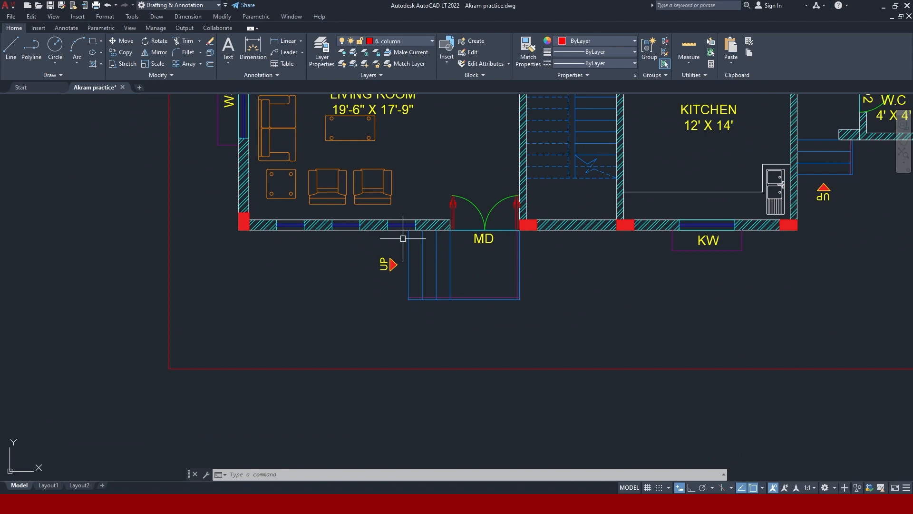
- Make 1.Wall the current layer and start a polyline at the lower-left corner of the living room's corner column
scroll(349, 206, "up", 5)
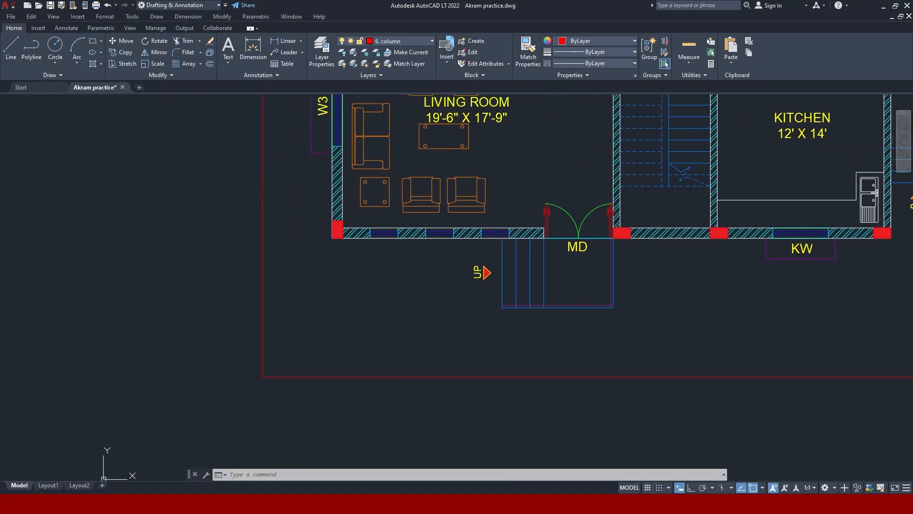
left_click(399, 42)
left_click(402, 65)
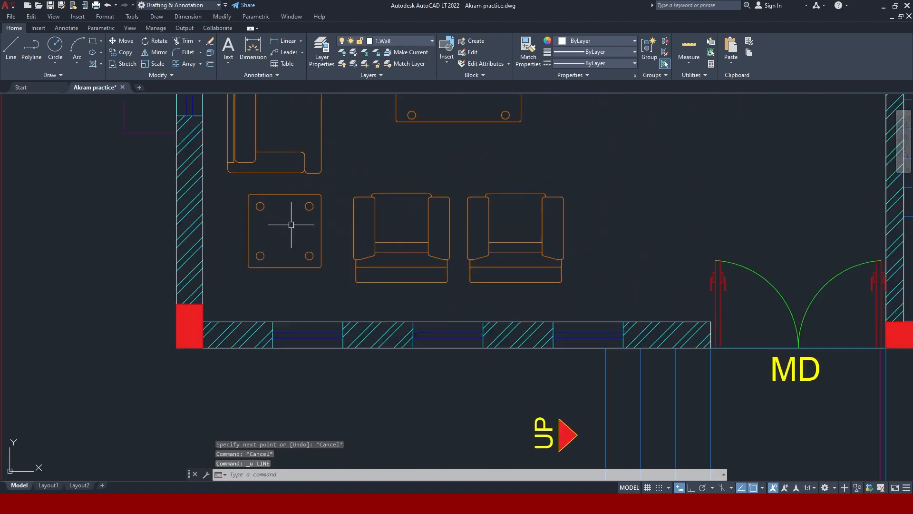
middle_click_drag(232, 241, 302, 167)
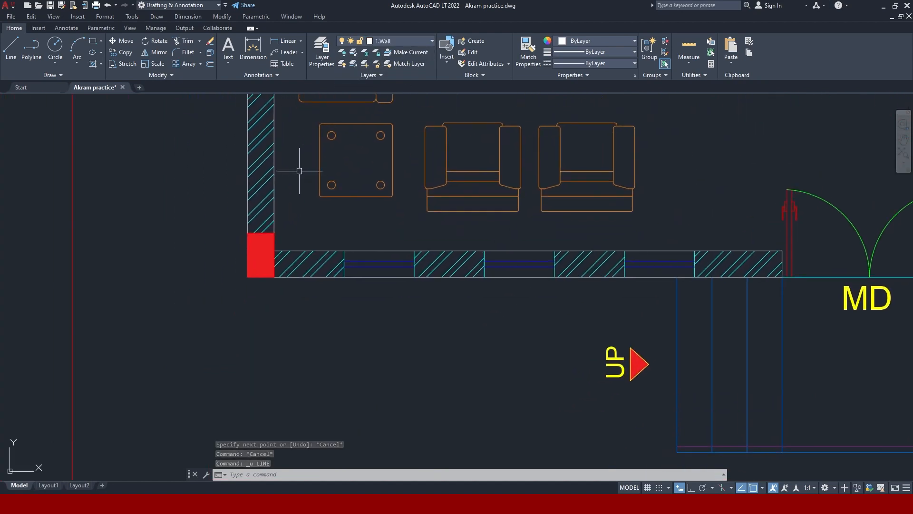
left_click(34, 52)
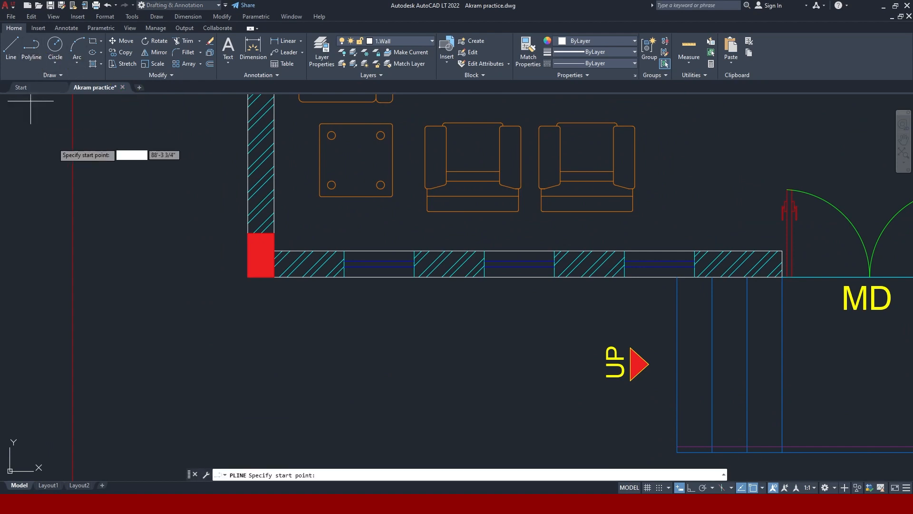
scroll(221, 266, "up", 2)
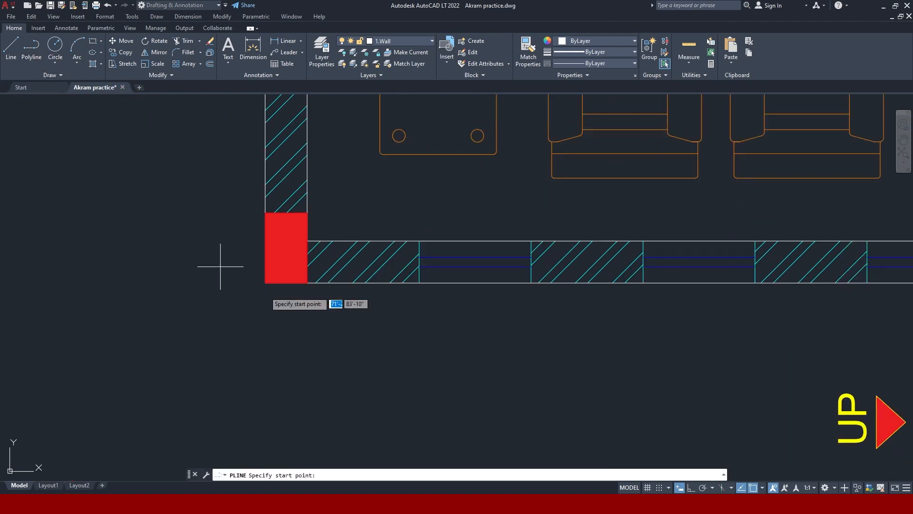
left_click(265, 283)
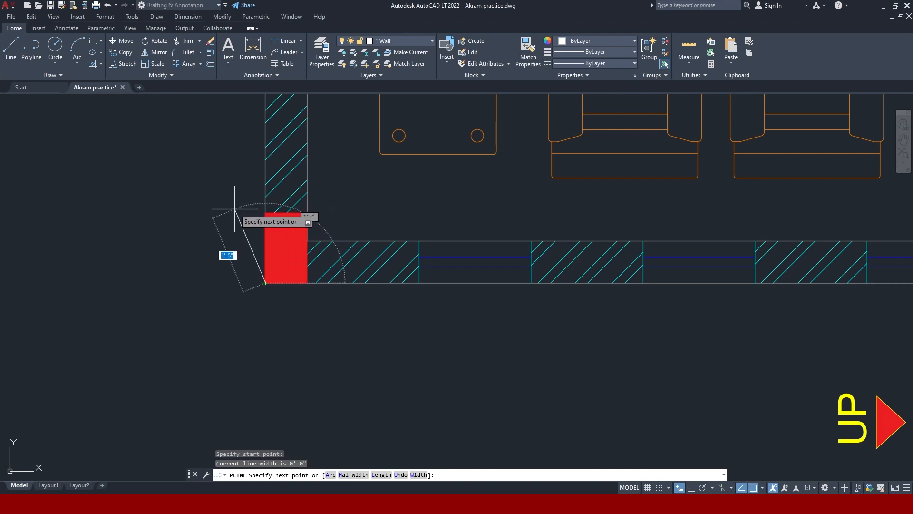
- With ortho on, draw the polyline 1'6" up along the outer wall and 1'6" outward to the left
key("F8")
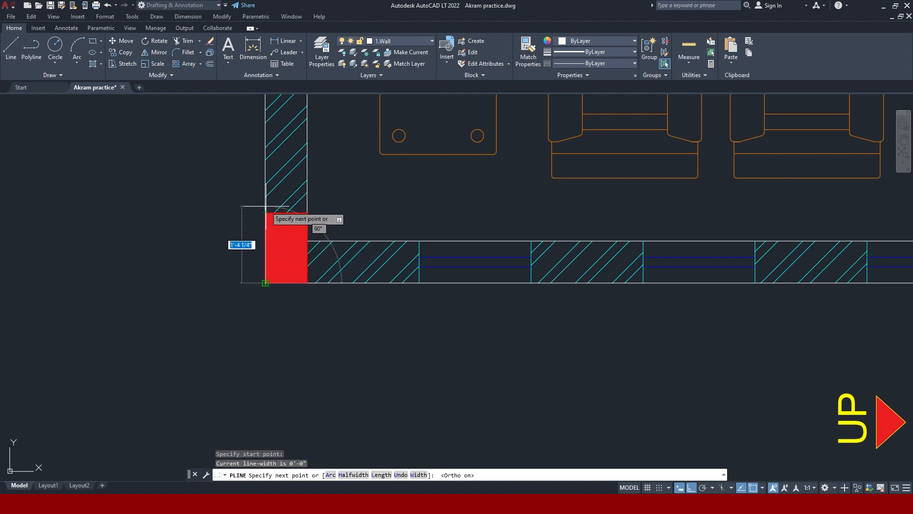
scroll(248, 192, "up", 2)
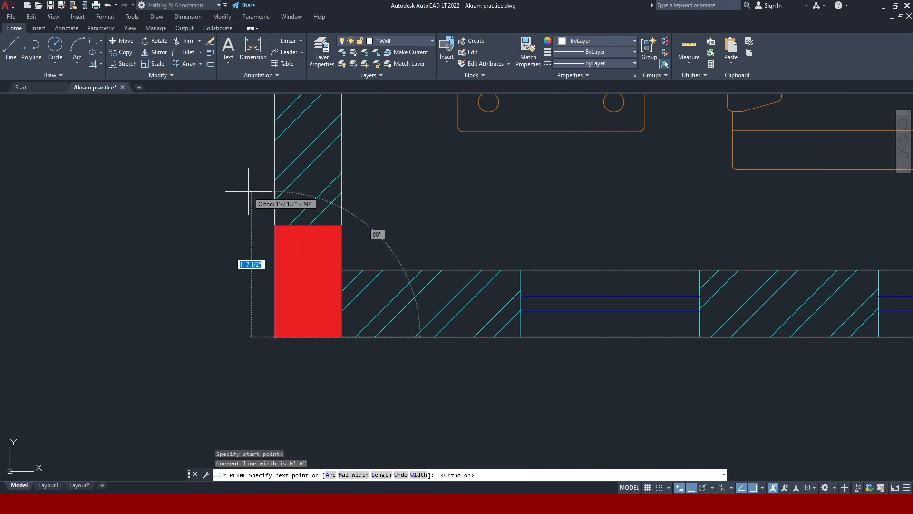
type("1'6")
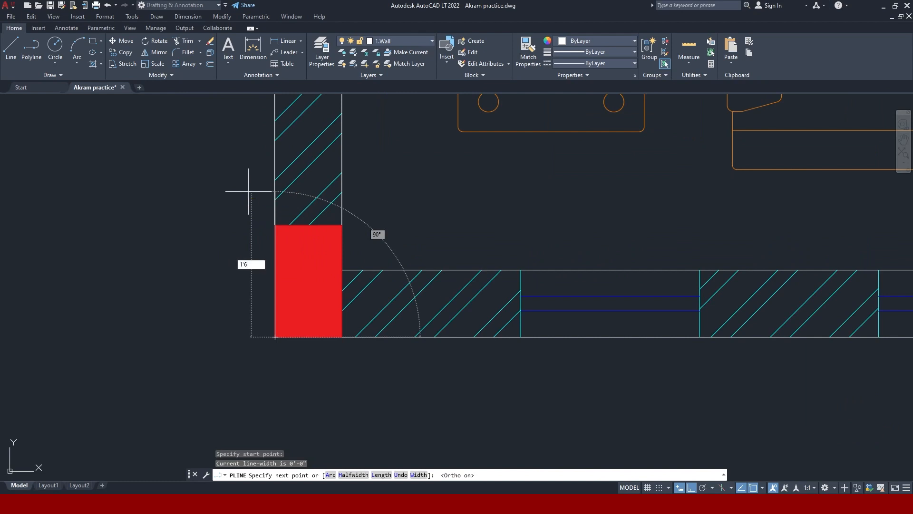
key("Return")
scroll(252, 192, "down", 4)
type("1")
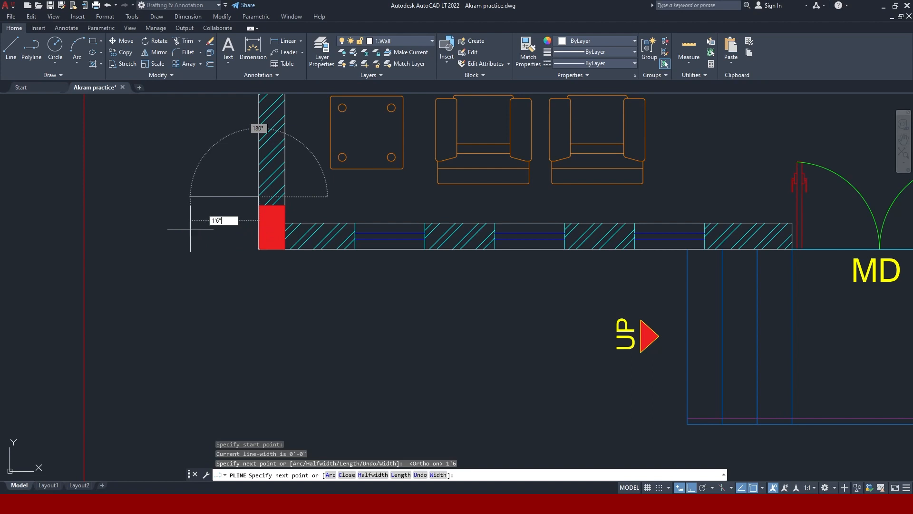
type("'6")
key("Return")
- Continue the polyline 8' down, 22' right and back up to the outer wall beside the main door, finishing the porch outline
scroll(222, 285, "down", 2)
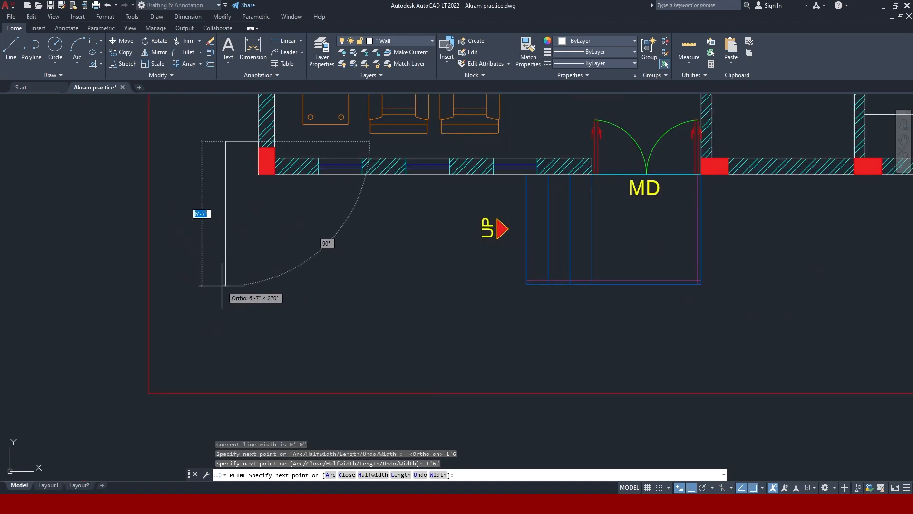
type("8'")
key("Return")
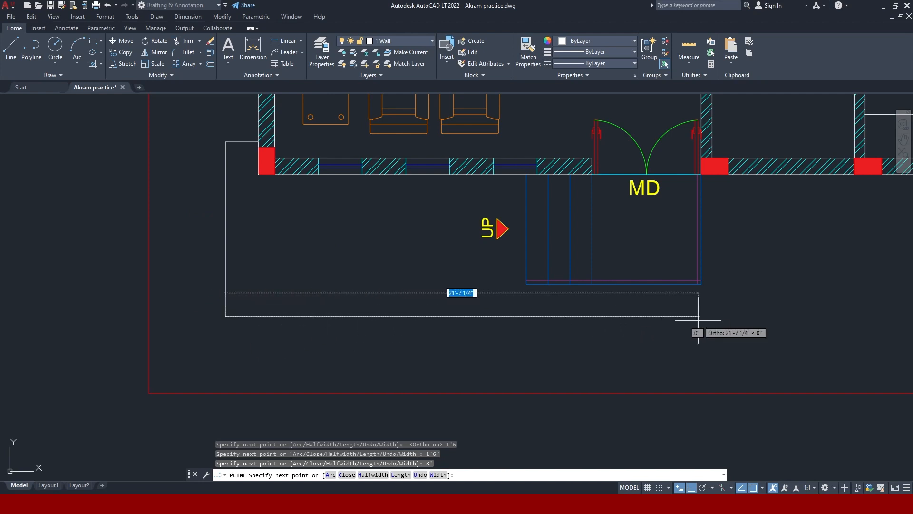
type("22")
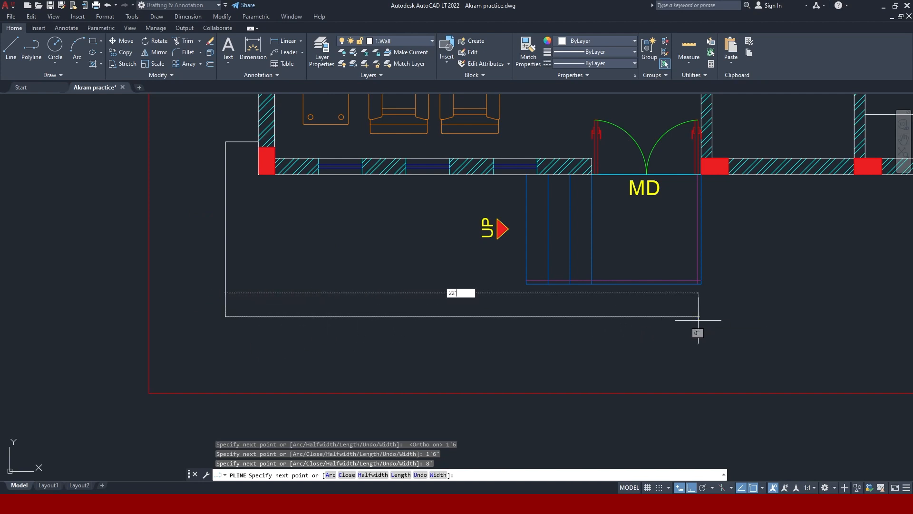
key("Return")
scroll(709, 175, "up", 5)
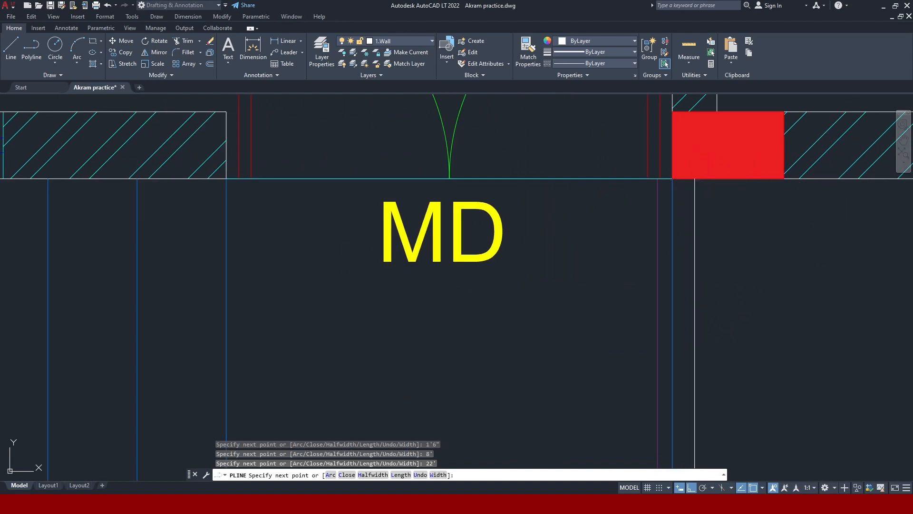
key("Return")
scroll(700, 235, "down", 5)
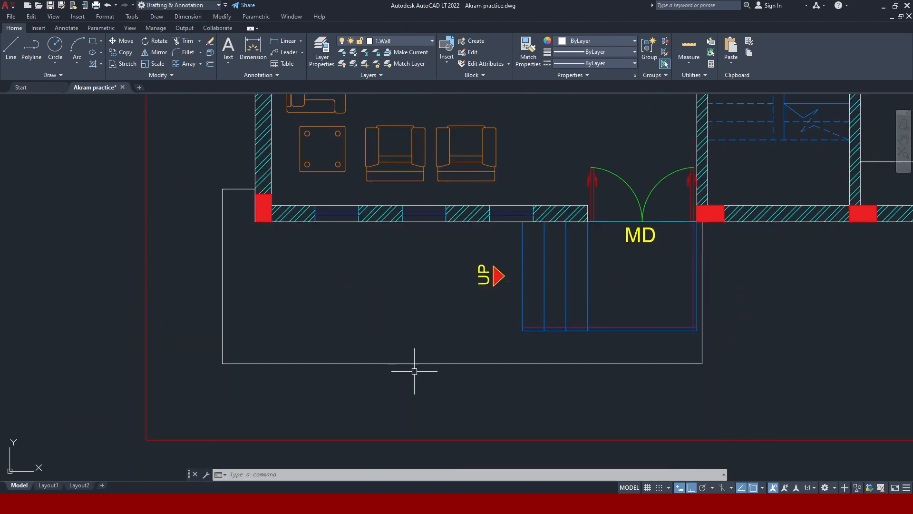
- Offset the porch outline 9" inward
scroll(385, 385, "up", 2)
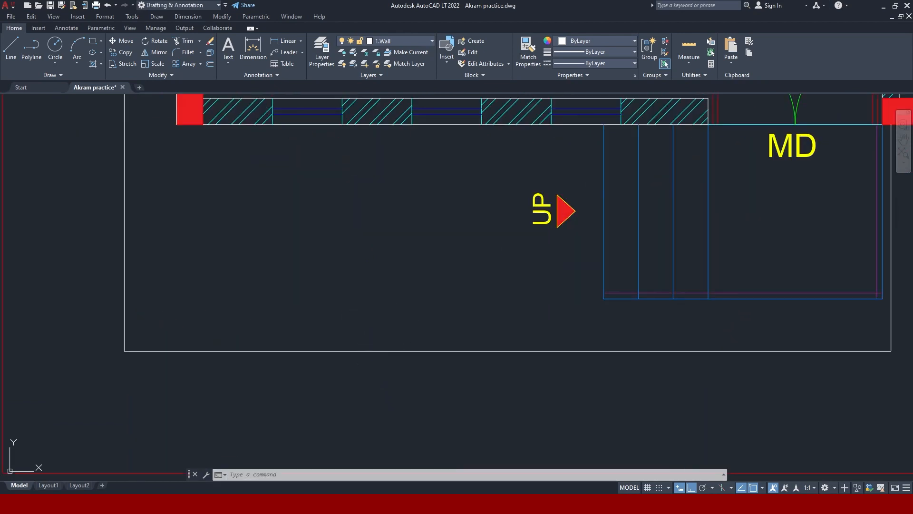
key("Return")
type("9\"")
key("Return")
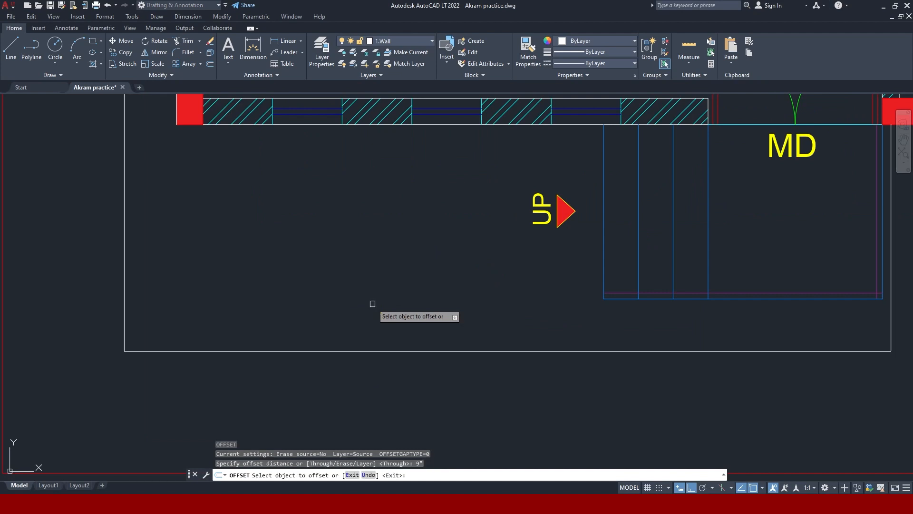
left_click(390, 351)
left_click(392, 326)
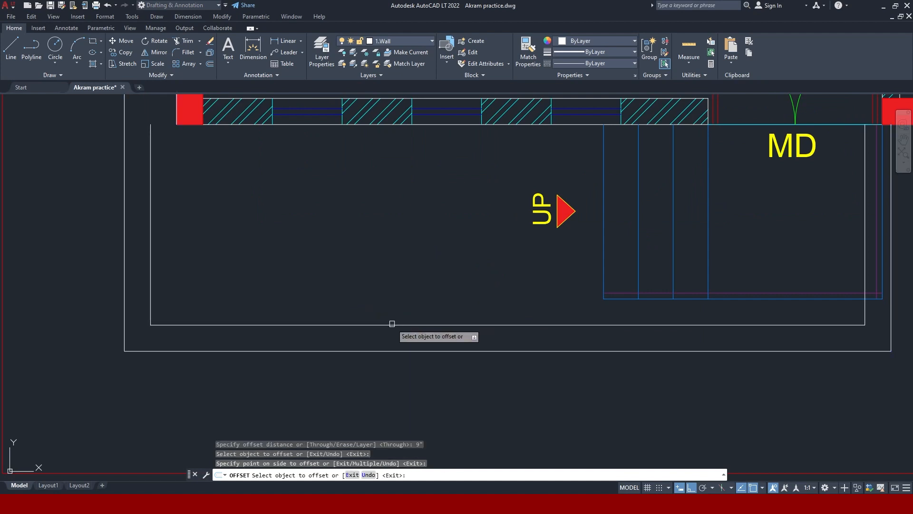
scroll(391, 326, "down", 2)
scroll(280, 225, "up", 2)
key("Escape")
- Extend the left end of the inner porch line up to the outline's short top edge
scroll(240, 262, "up", 2)
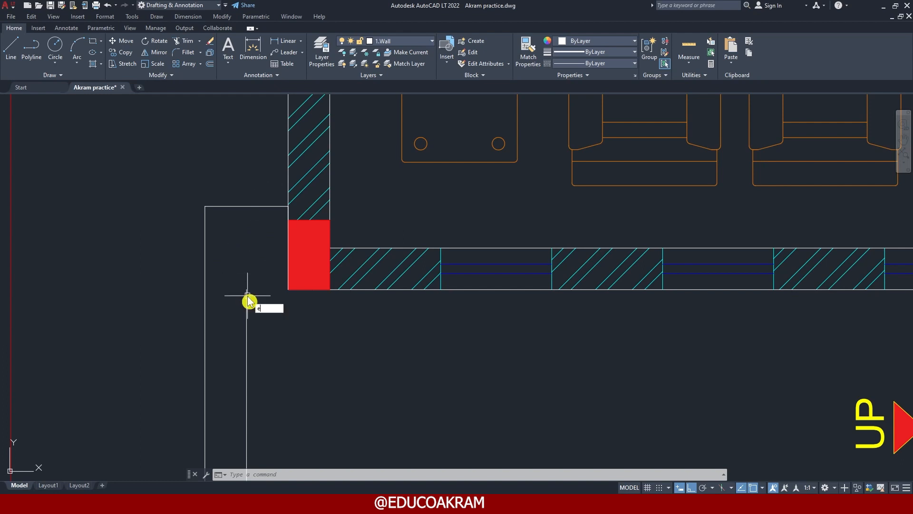
type("x")
key("Return")
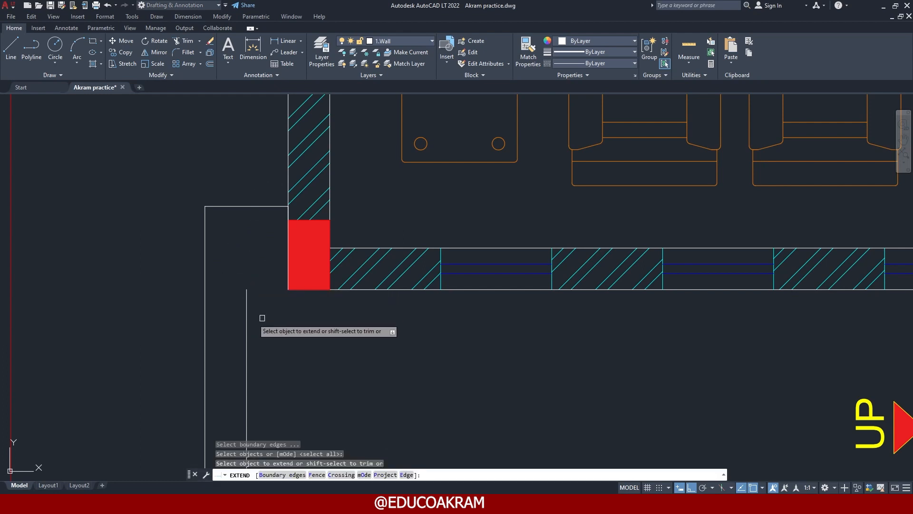
key("Escape")
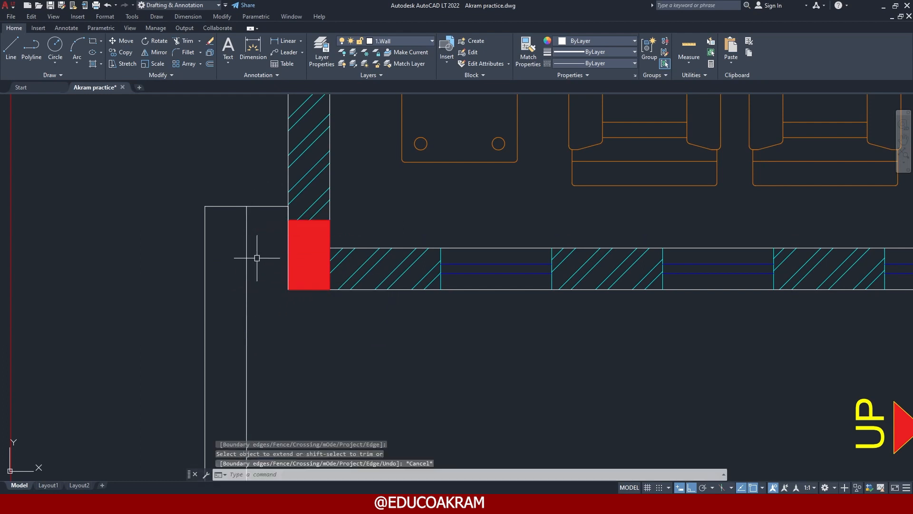
- Draw a circle of 8" radius centred on the lower-left corner of the inner porch line
scroll(252, 252, "down", 6)
middle_click_drag(263, 288, 293, 234)
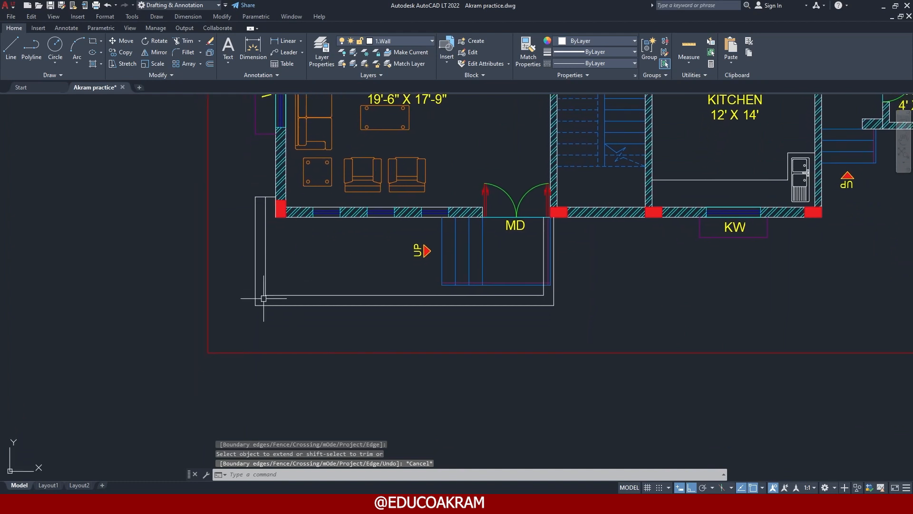
scroll(263, 298, "up", 6)
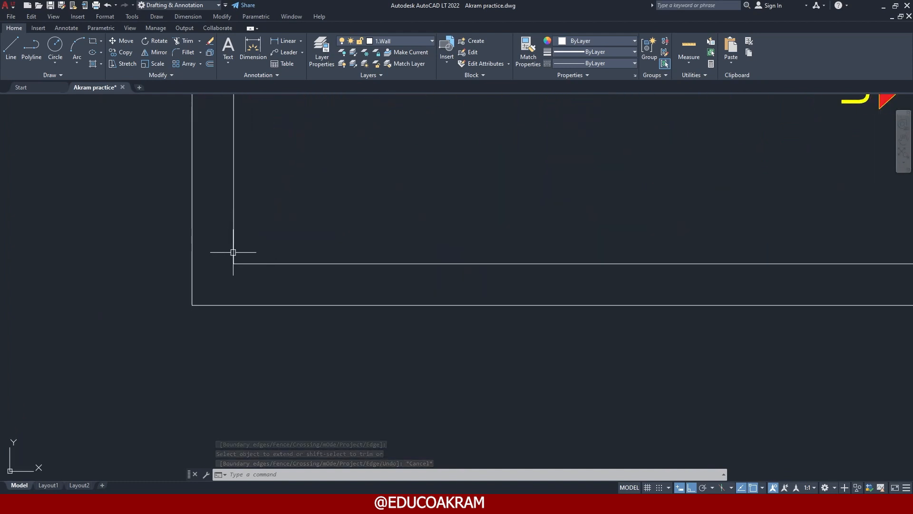
scroll(233, 253, "up", 4)
middle_click_drag(237, 255, 266, 278)
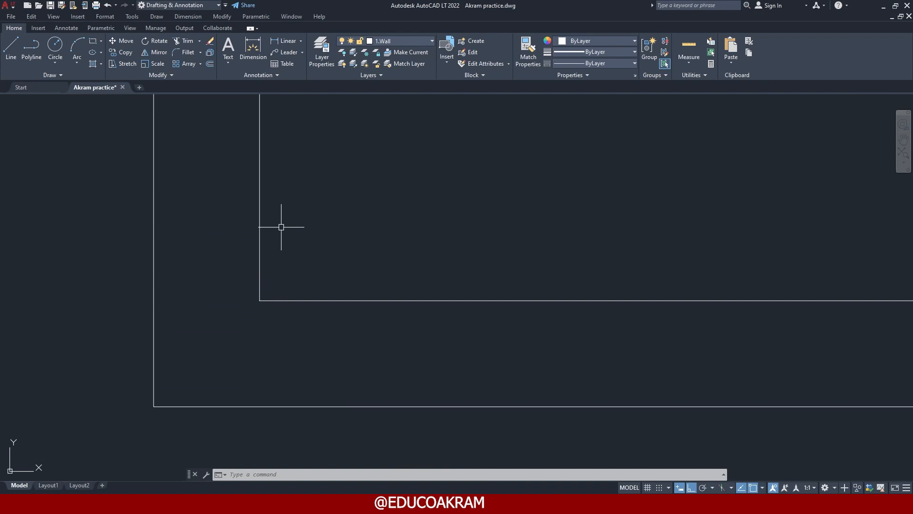
type("c")
key("Return")
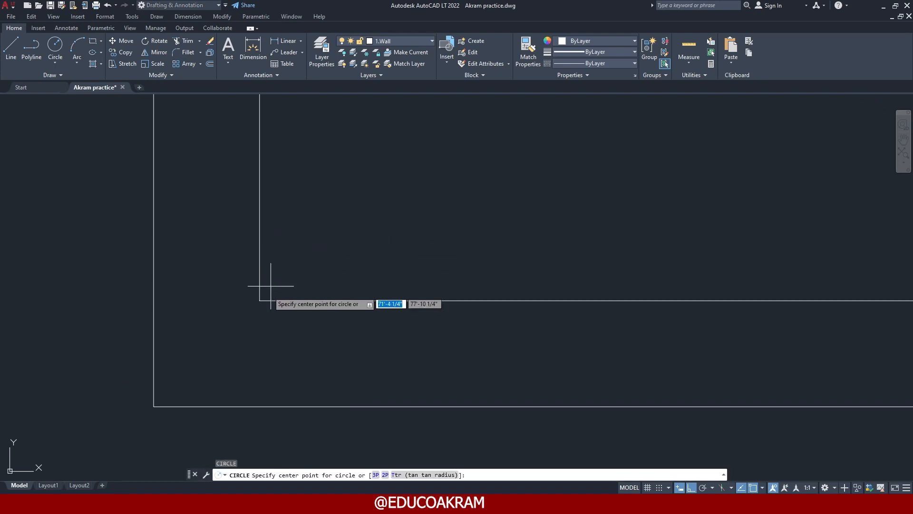
left_click(260, 300)
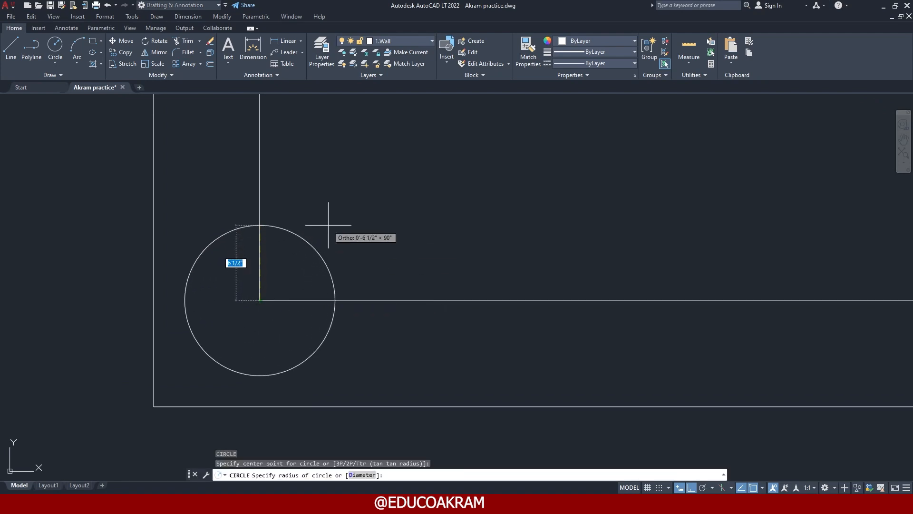
type("8")
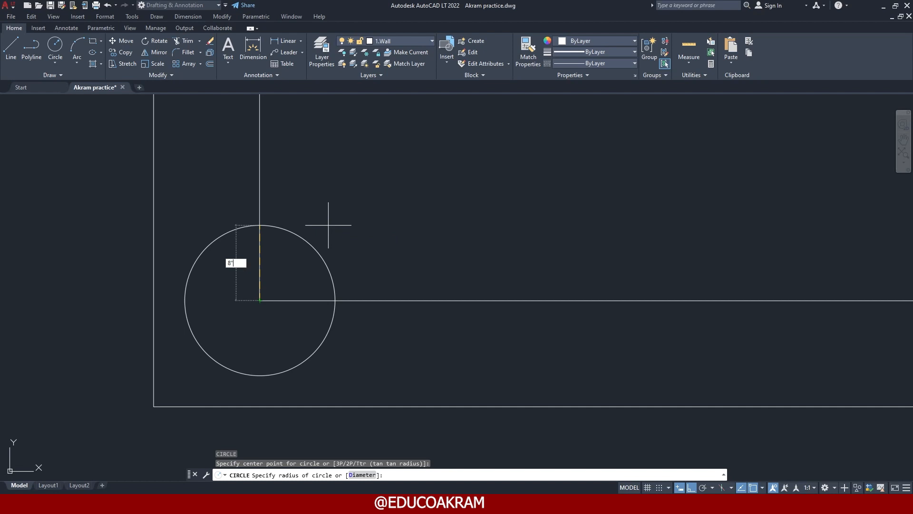
key("Return")
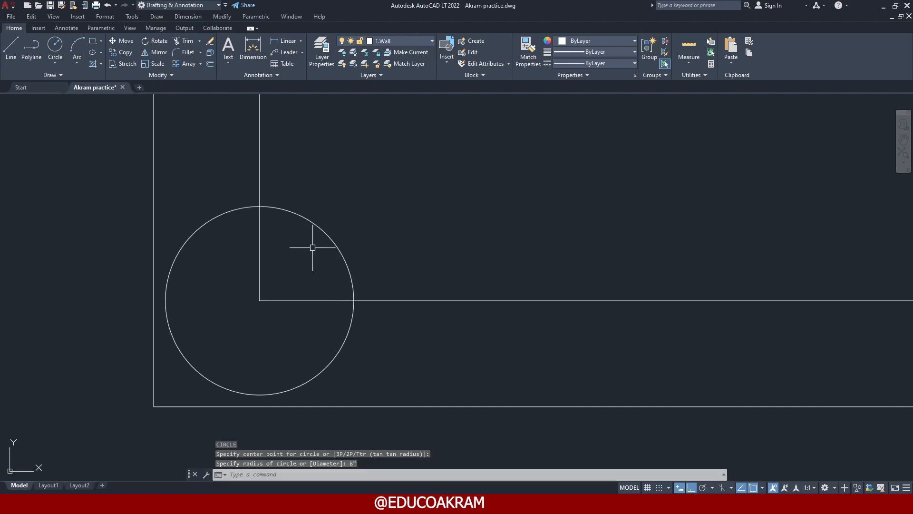
- Offset the porch corner circle 2" inward
type("o")
key("Return")
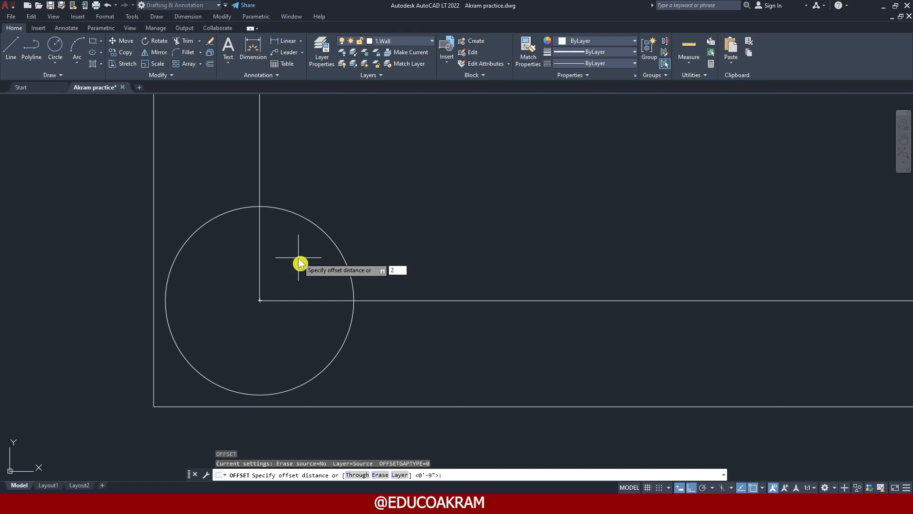
type("2")
key("Return")
left_click(327, 236)
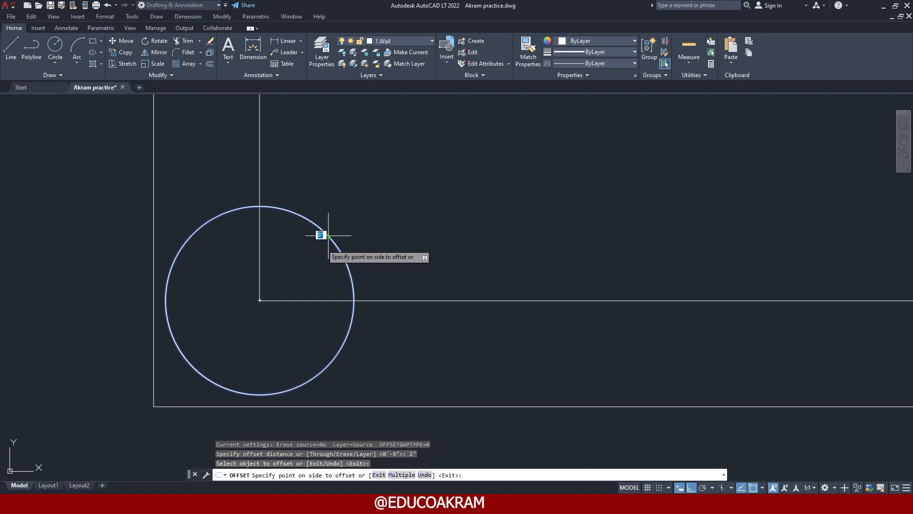
left_click(318, 249)
key("Escape")
- Assign both concentric circles to the 6. column layer
left_click_drag(336, 229, 317, 239)
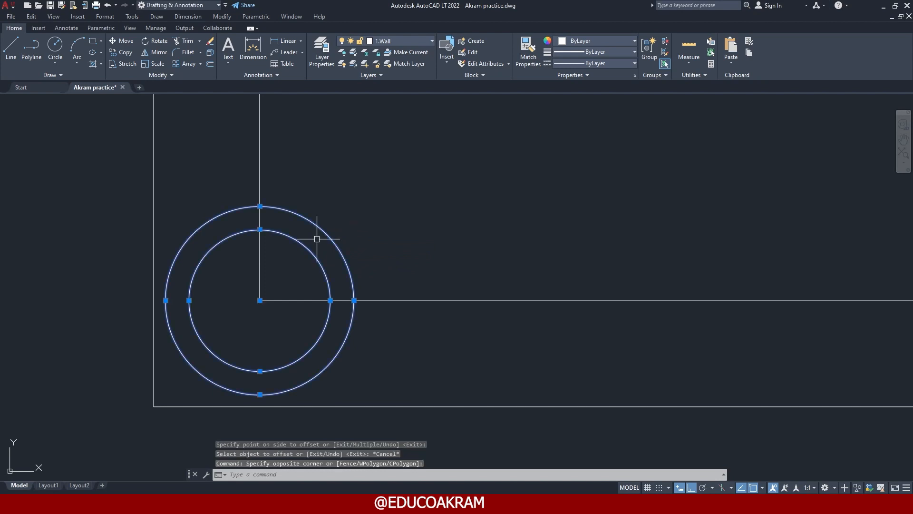
left_click(394, 41)
left_click(393, 118)
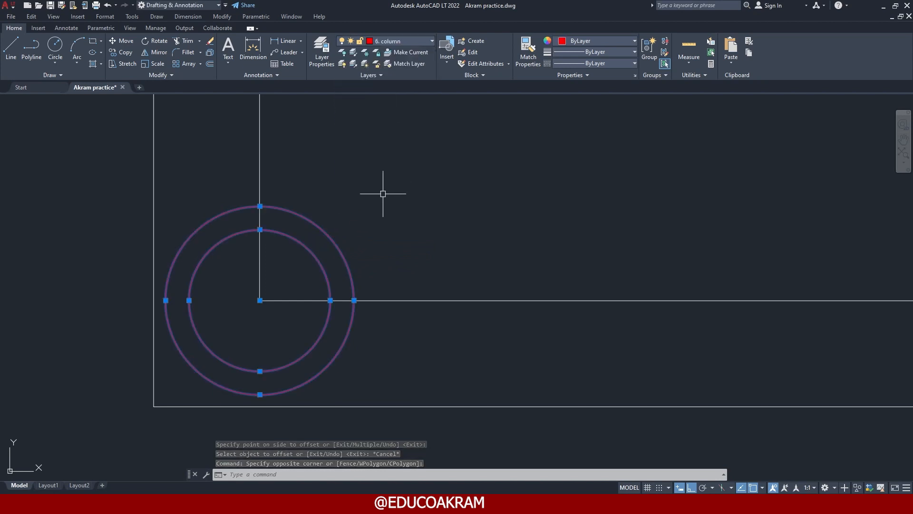
- Copy the two concentric column circles from the inner porch line's lower-left corner to its lower-right corner
scroll(384, 188, "down", 8)
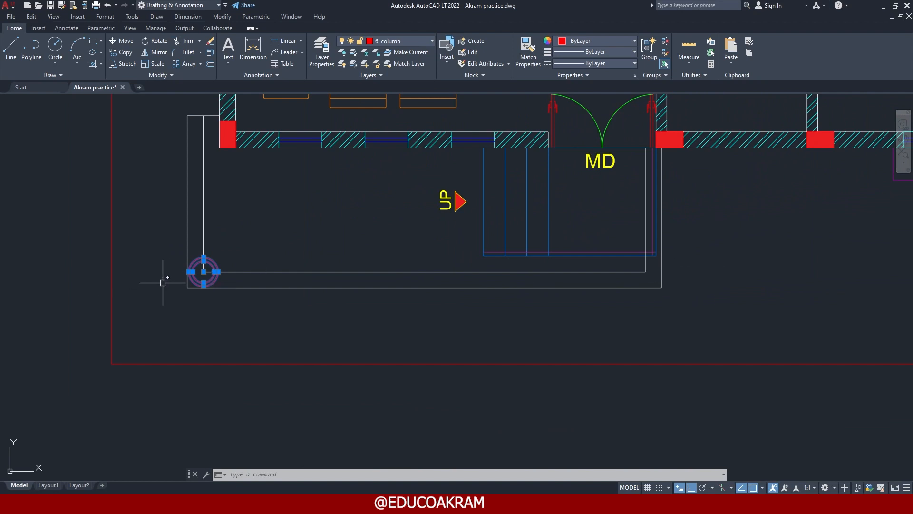
type("co")
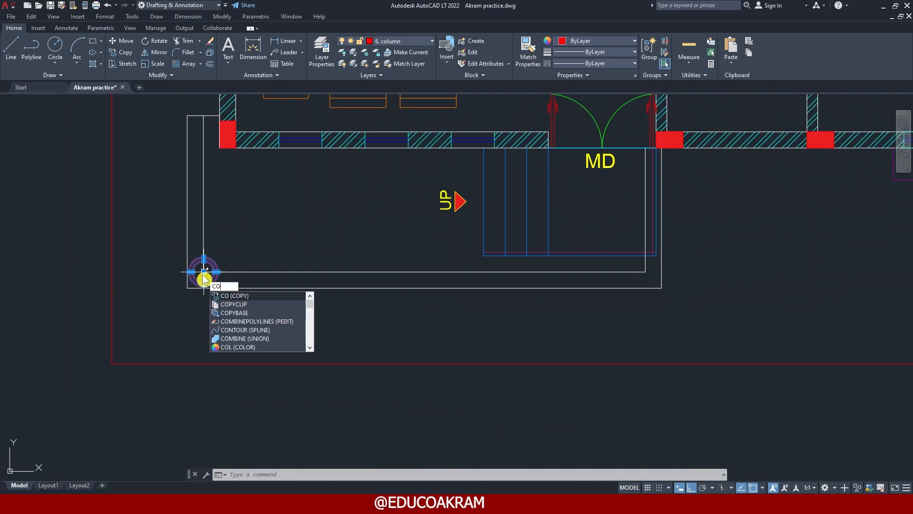
key("Return")
left_click(203, 271)
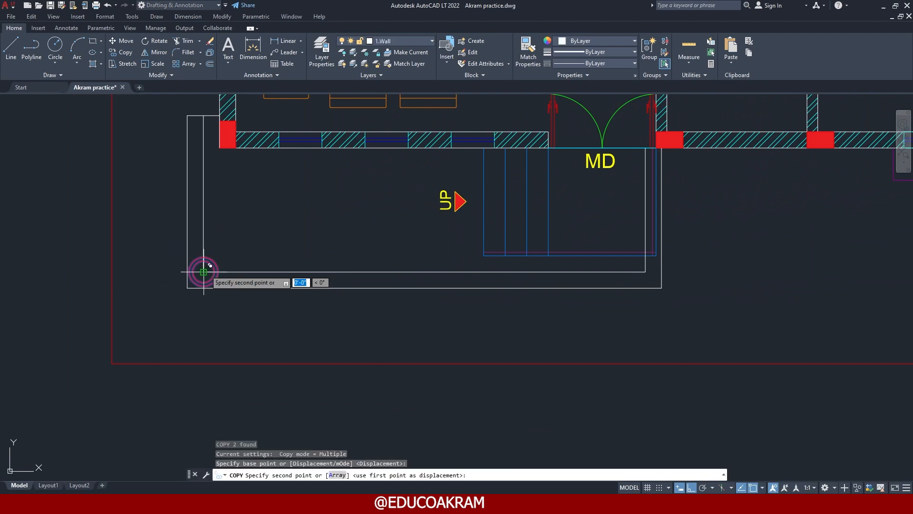
left_click(647, 271)
key("Escape")
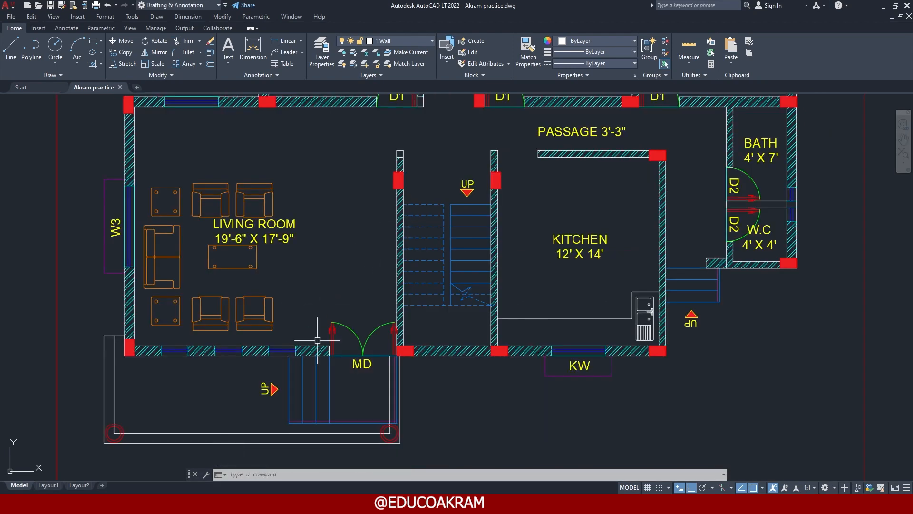
- Modify the Standard dimension style's primary units to Architectural format with 0'-0 1/4" precision
middle_click_drag(304, 335, 260, 352)
scroll(295, 279, "down", 2)
middle_click_drag(308, 241, 320, 307)
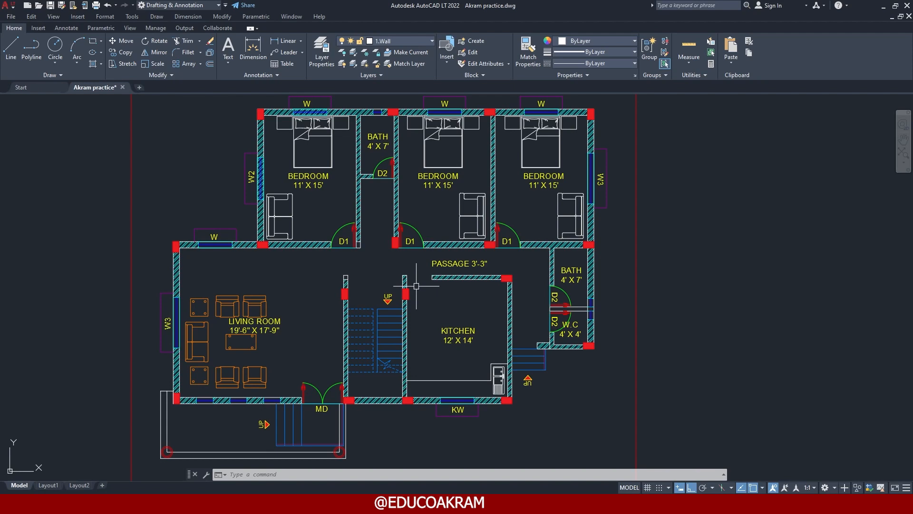
key("Return")
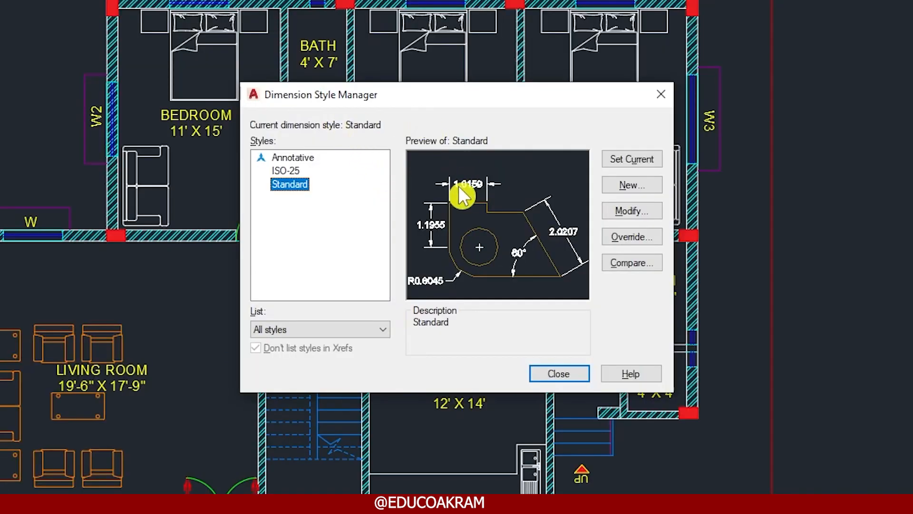
left_click(637, 212)
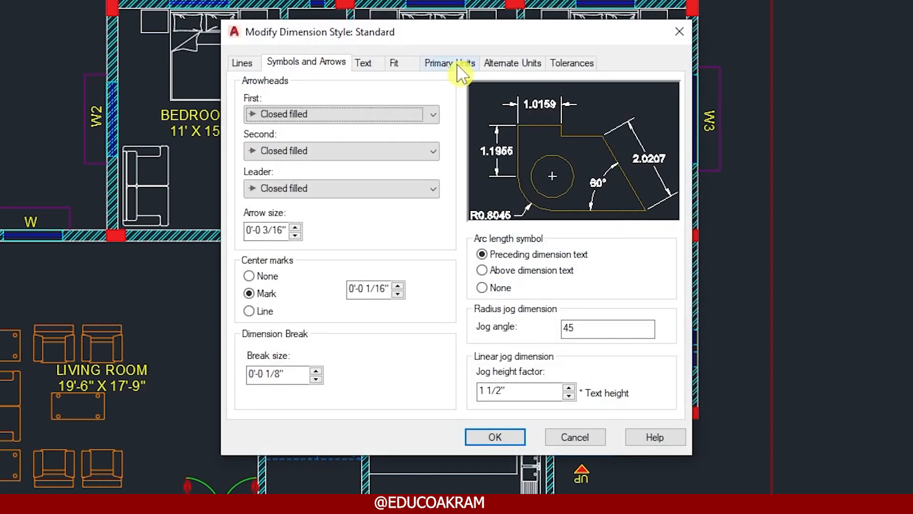
left_click(457, 64)
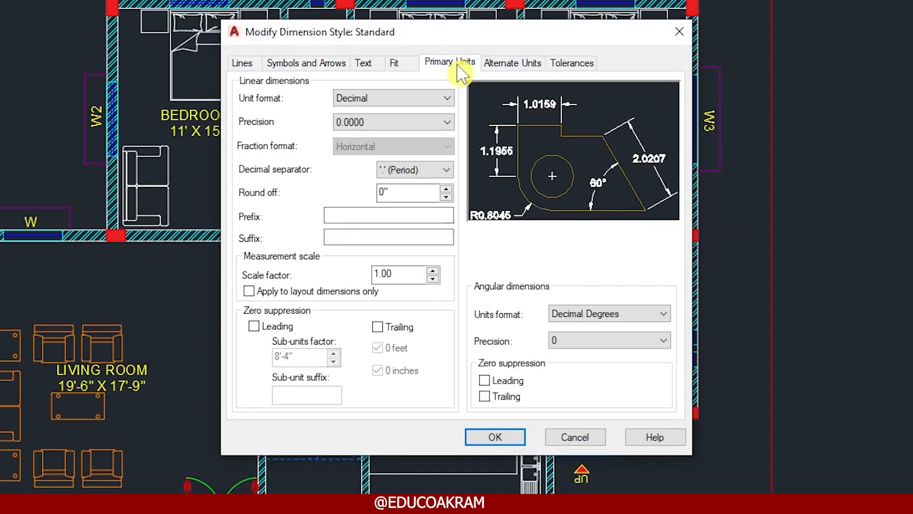
left_click(395, 97)
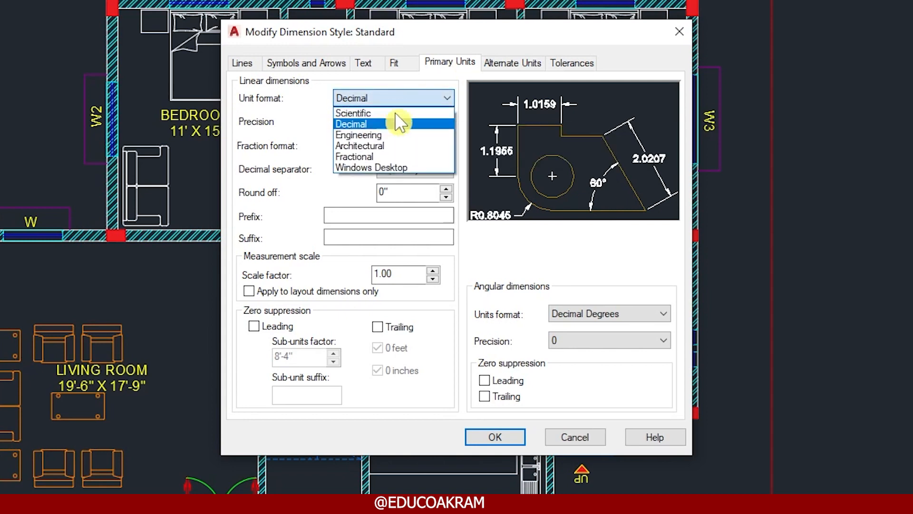
left_click(380, 147)
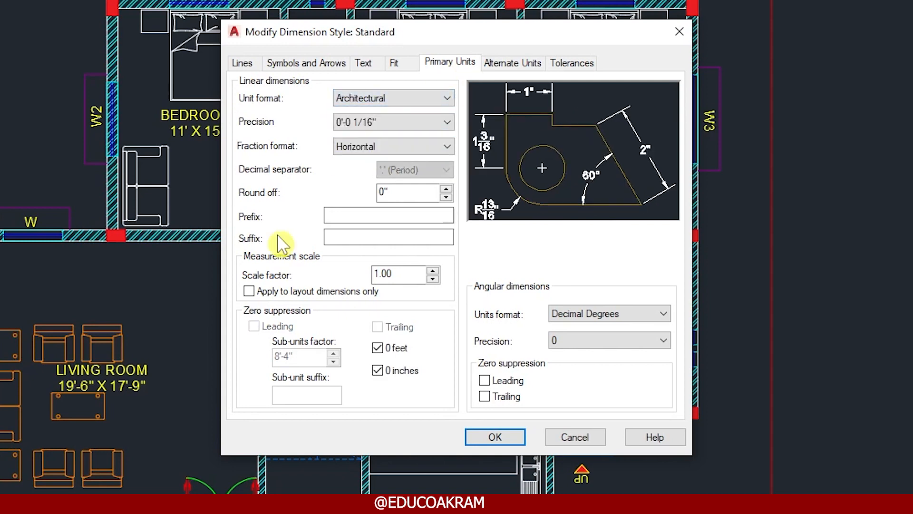
left_click(369, 125)
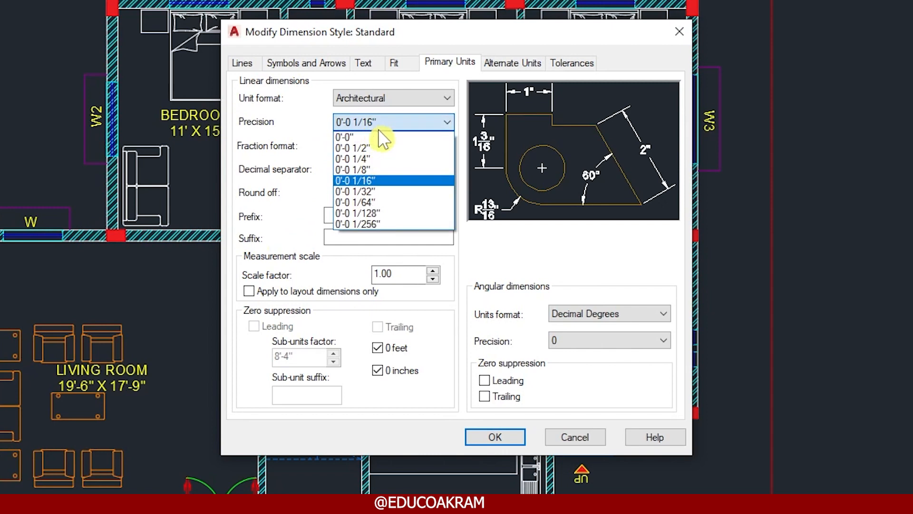
left_click(398, 150)
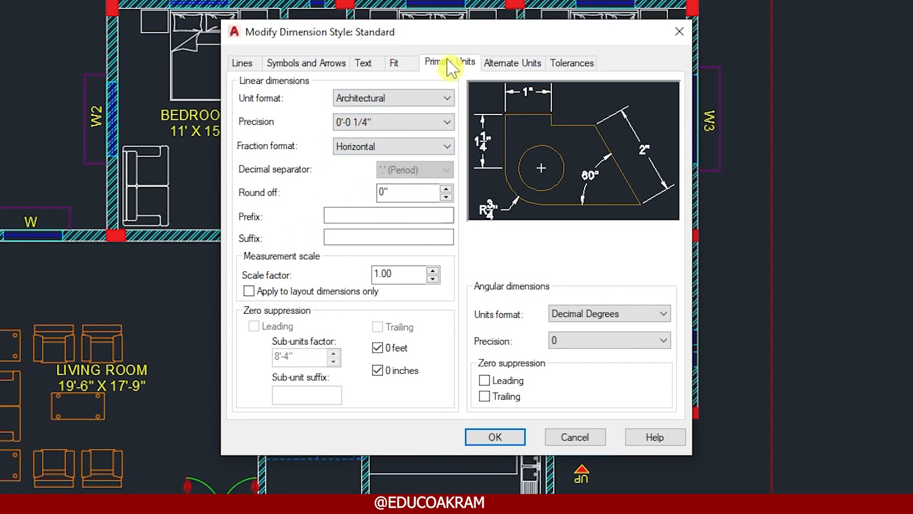
- Set the dimension text height to 10" and align the text with the dimension line
left_click(365, 64)
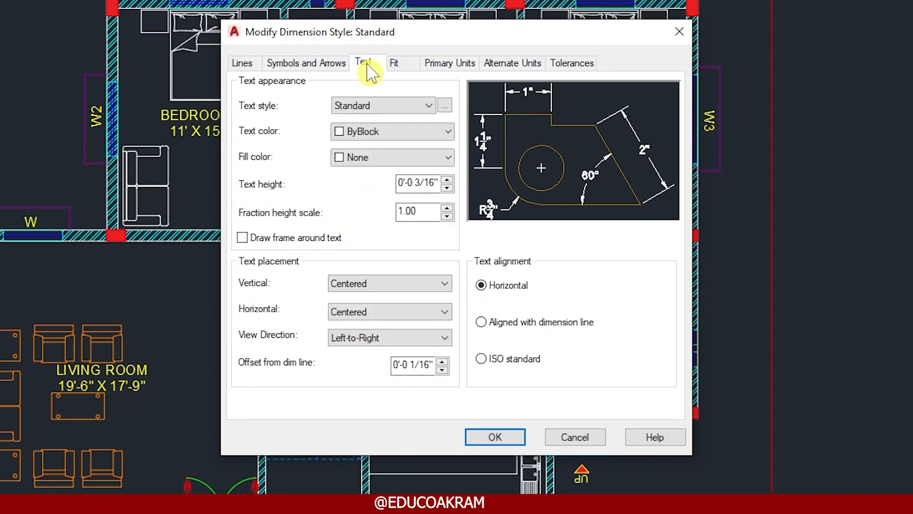
left_click(414, 183)
double_click(415, 184)
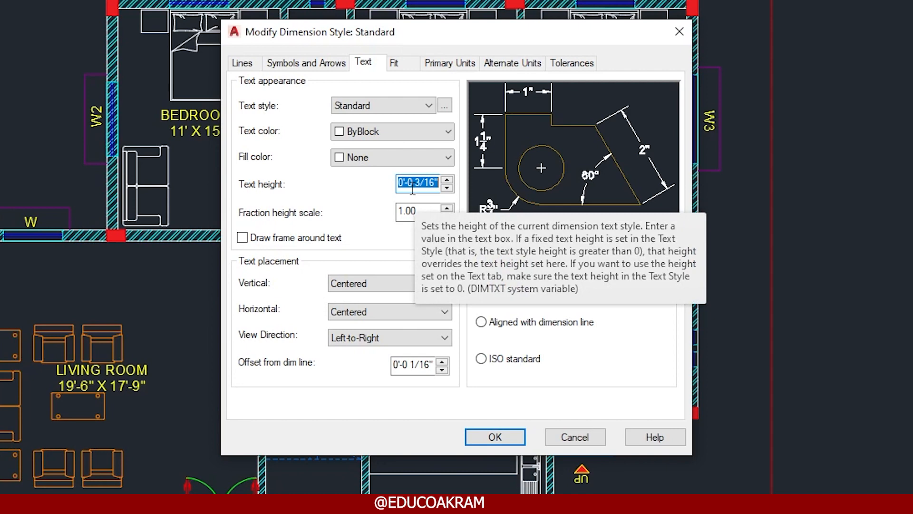
type("10")
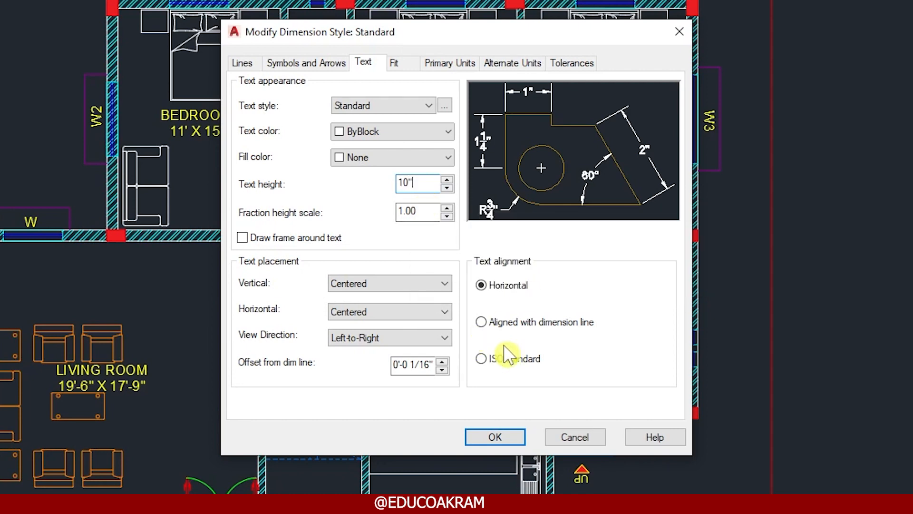
left_click(482, 325)
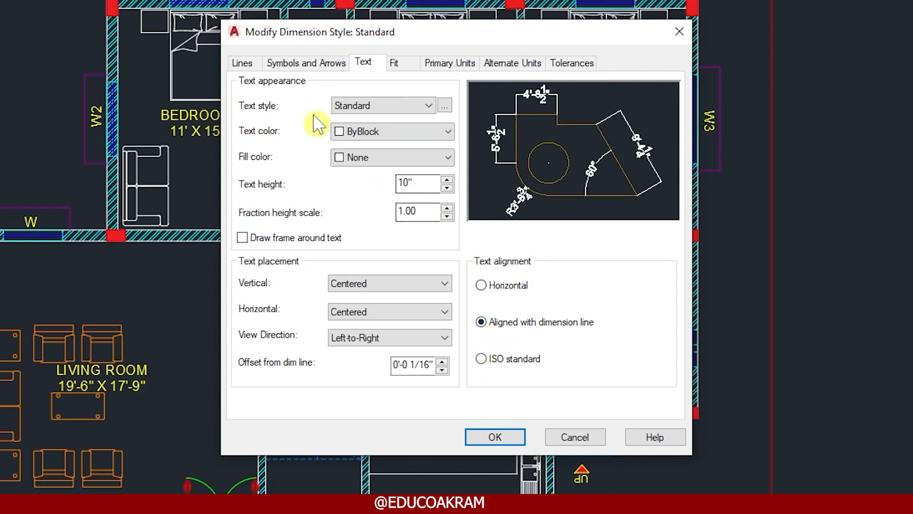
- Set the dimension arrowheads to Architectural tick with an 8" arrow size, and apply the modified style
left_click(307, 62)
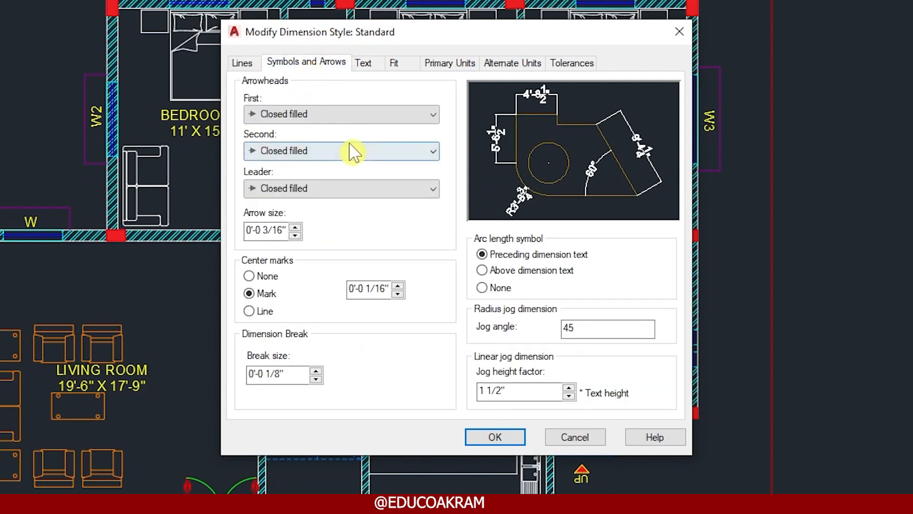
left_click(355, 113)
left_click(350, 189)
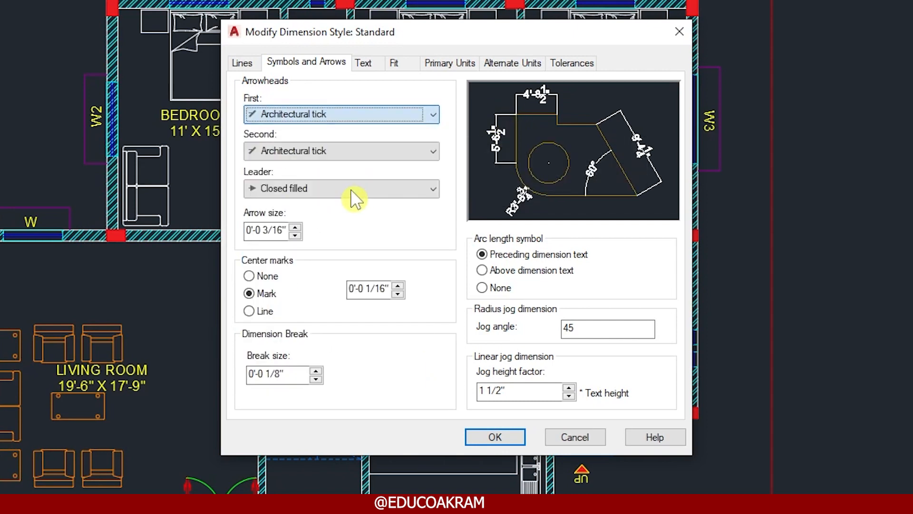
left_click(267, 232)
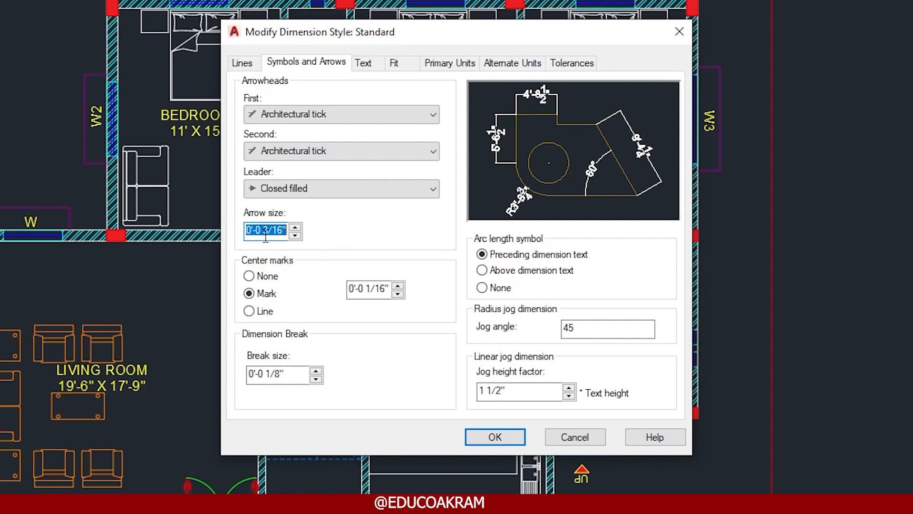
type("8")
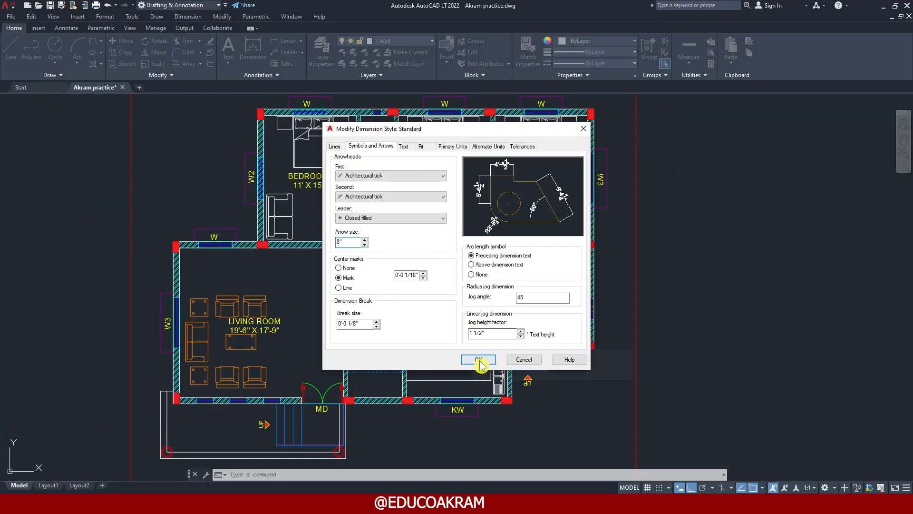
left_click(495, 437)
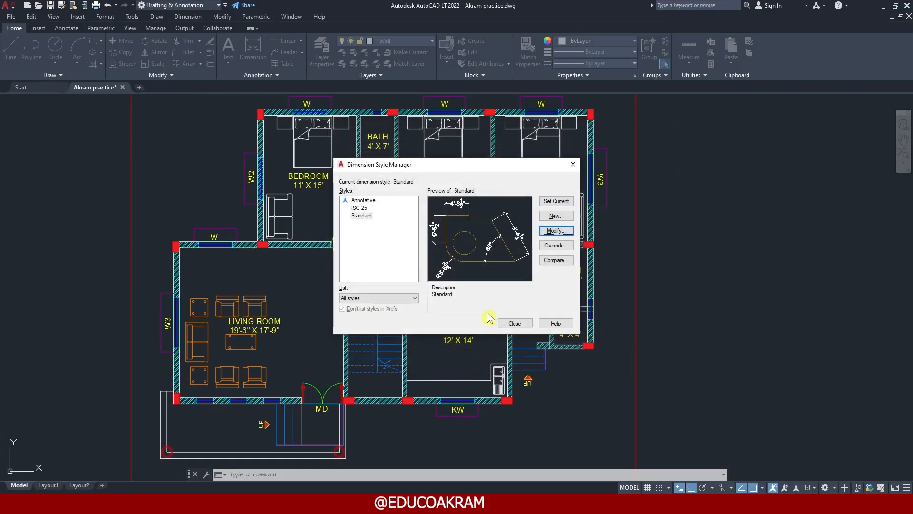
left_click(514, 324)
- Make 12.dimension the current layer and add a linear dimension across the staircase bay's inside width, just below the stairs
scroll(506, 334, "down", 3)
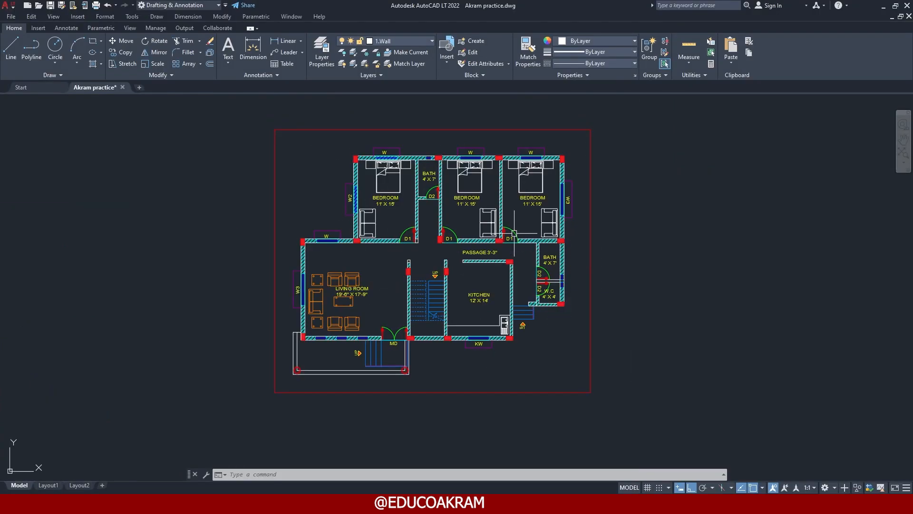
scroll(491, 238, "up", 6)
middle_click_drag(437, 259, 573, 97)
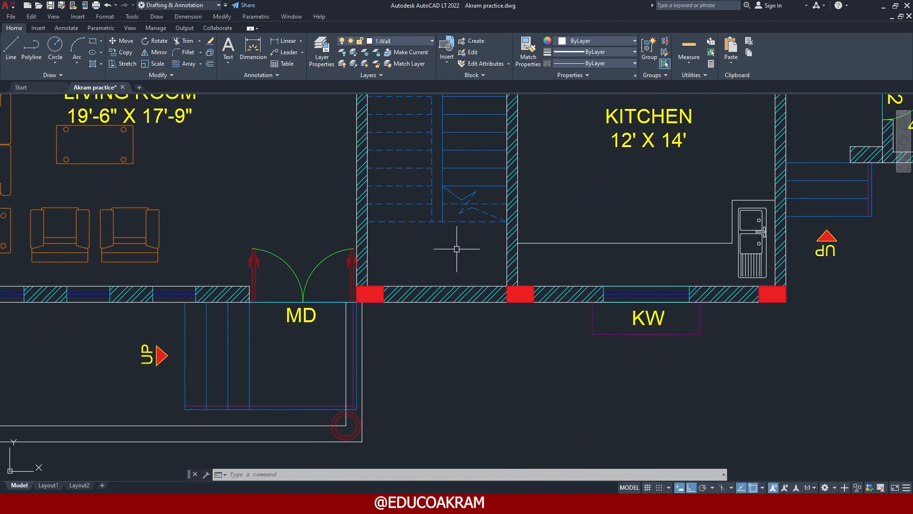
left_click(392, 44)
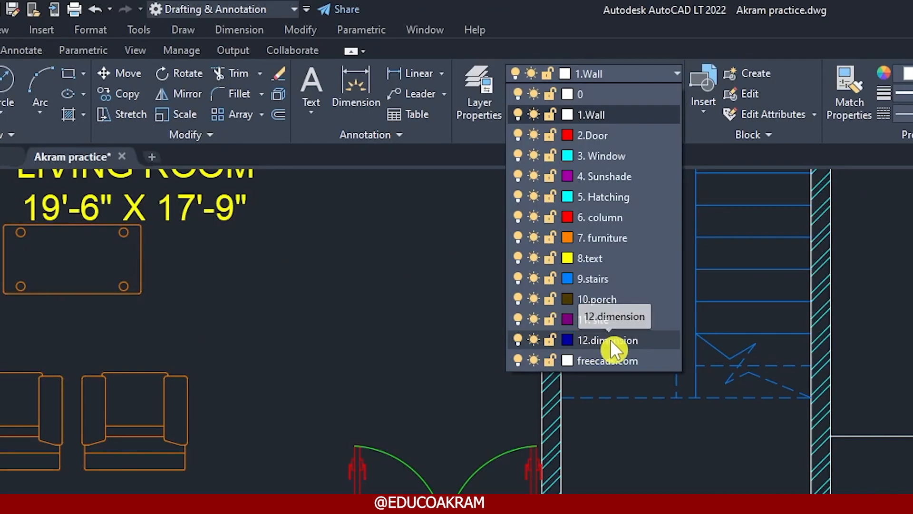
left_click(393, 190)
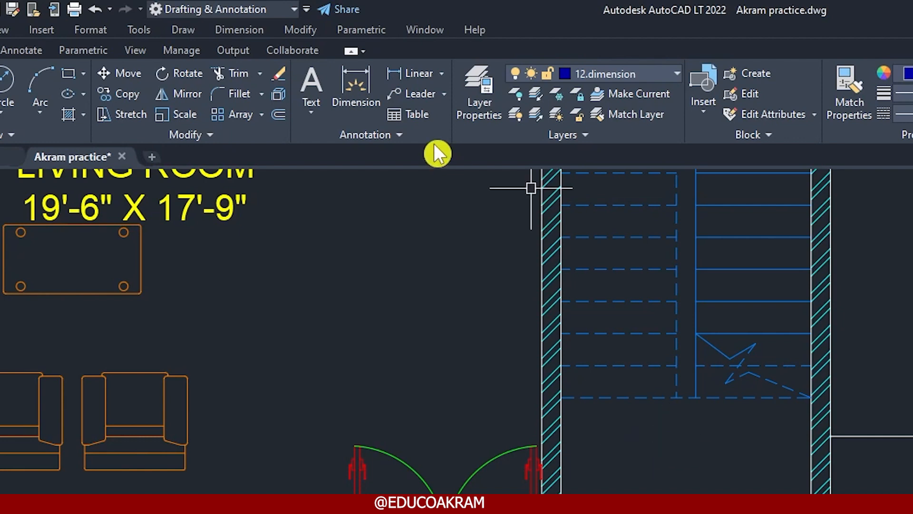
left_click(405, 76)
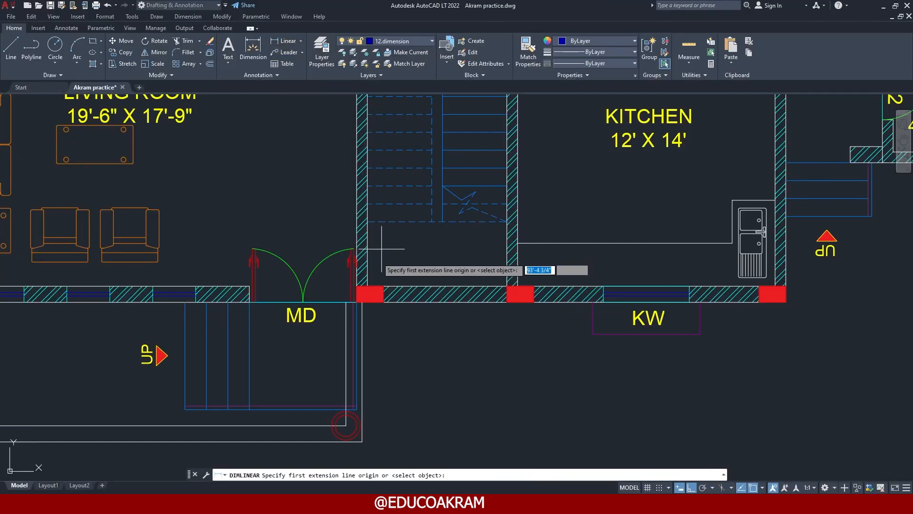
left_click(367, 286)
left_click(507, 286)
left_click(497, 250)
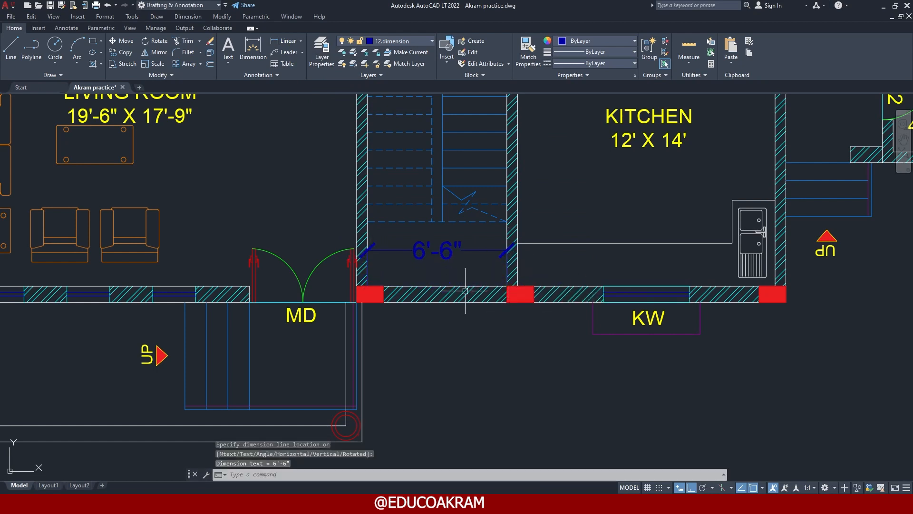
- Change the colour of the 12.dimension layer to white
left_click(438, 249)
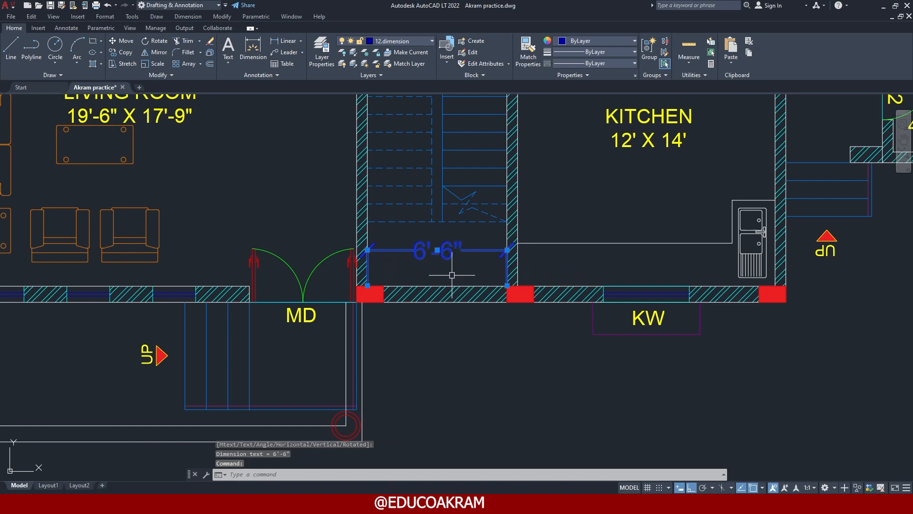
left_click(399, 41)
left_click(372, 190)
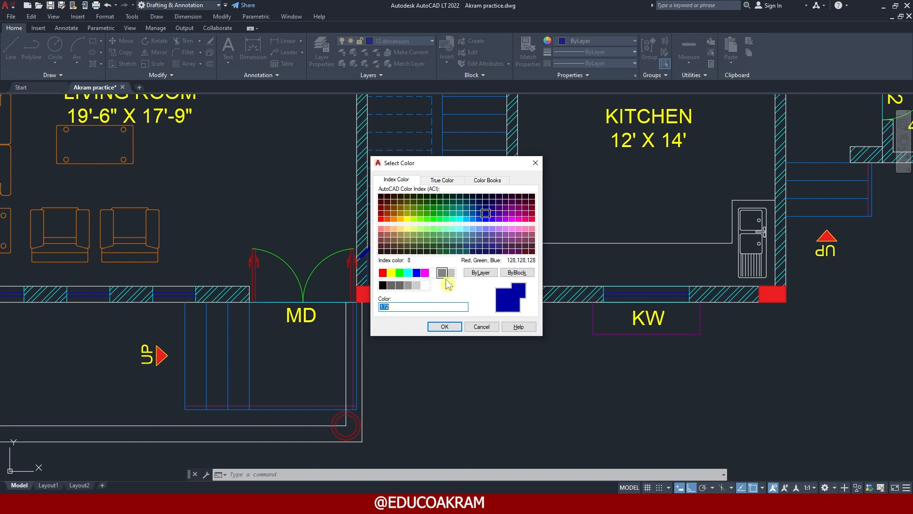
left_click(433, 273)
left_click(444, 326)
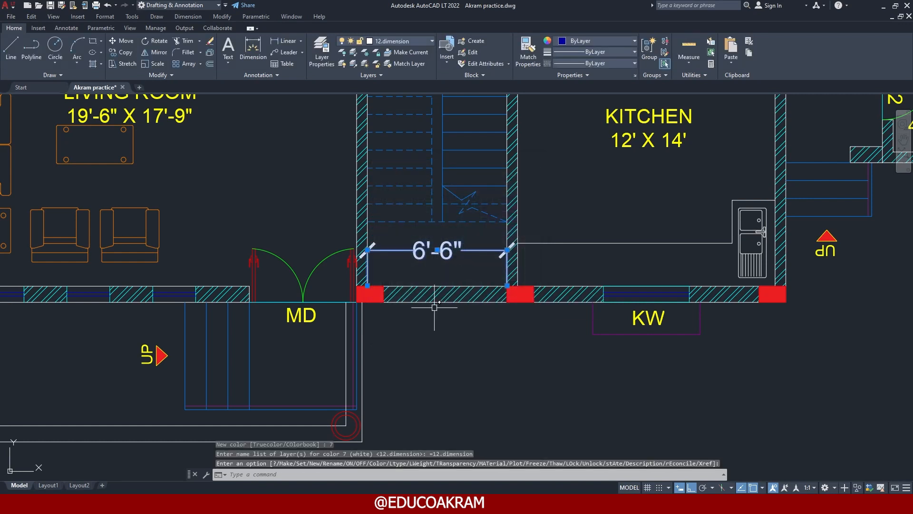
key("Escape")
- Add a vertical linear dimension from the front site boundary to the outer face of the staircase bay's front wall
scroll(433, 328, "down", 2)
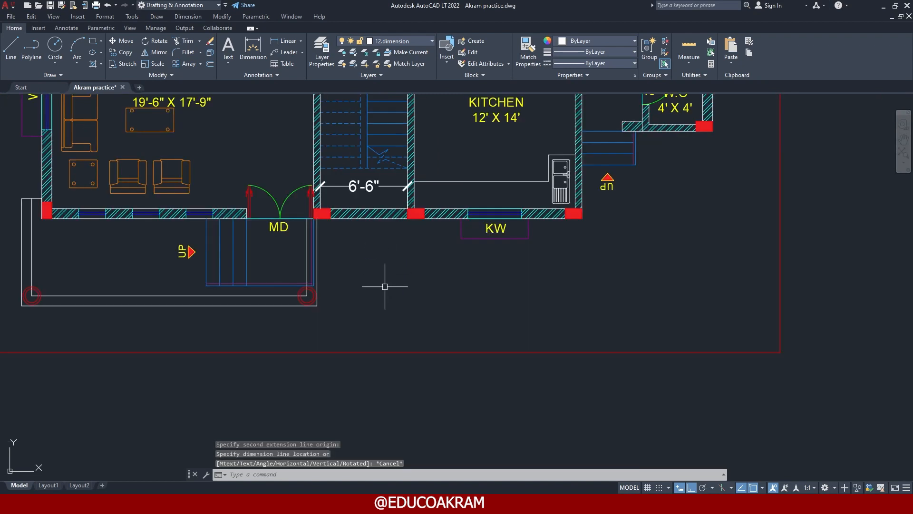
left_click(285, 41)
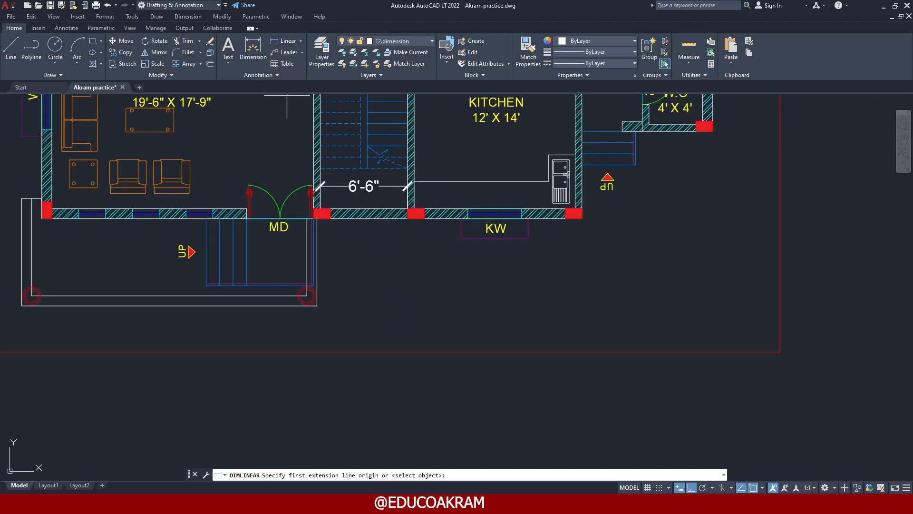
left_click(377, 352)
left_click(377, 217)
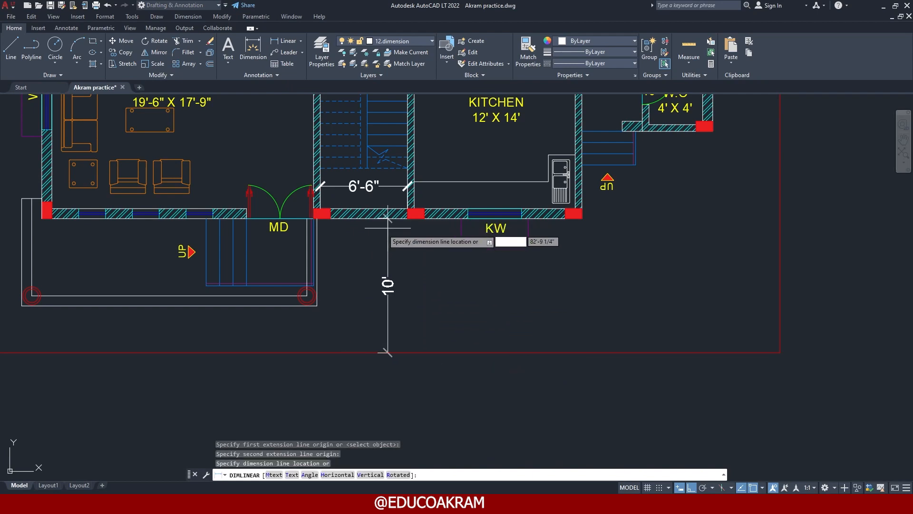
left_click(374, 232)
- Add a horizontal linear dimension from the left site boundary to the outer face of the living room wall, just above window W3
middle_click_drag(386, 284, 559, 274)
middle_click_drag(411, 267, 469, 359)
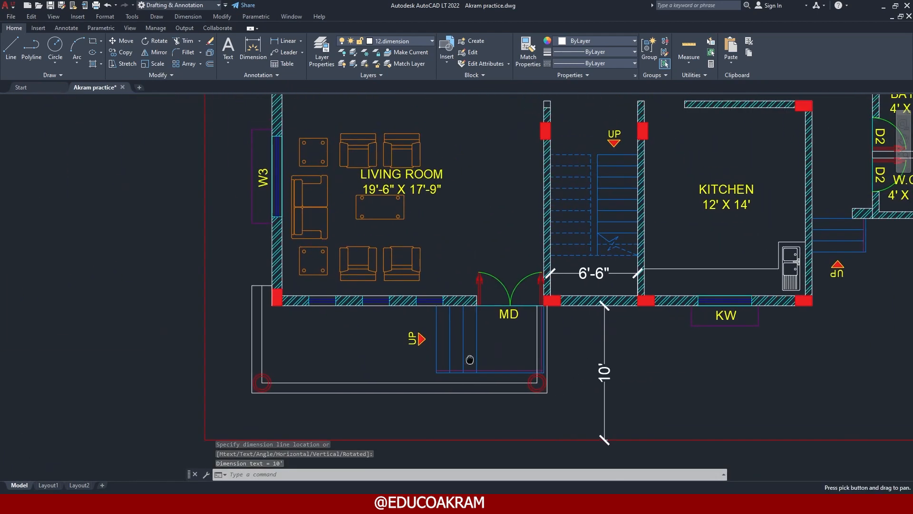
scroll(400, 275, "down", 5)
middle_click_drag(375, 224, 375, 230)
scroll(343, 266, "up", 6)
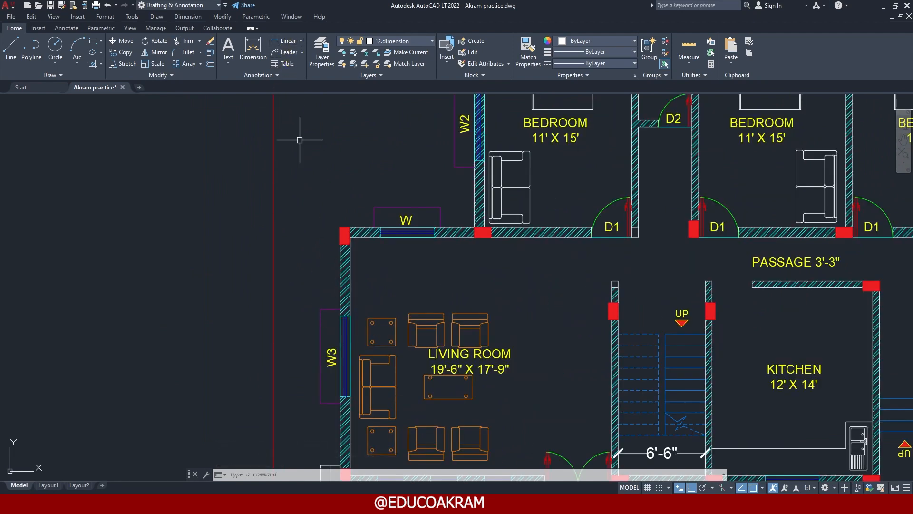
key("space")
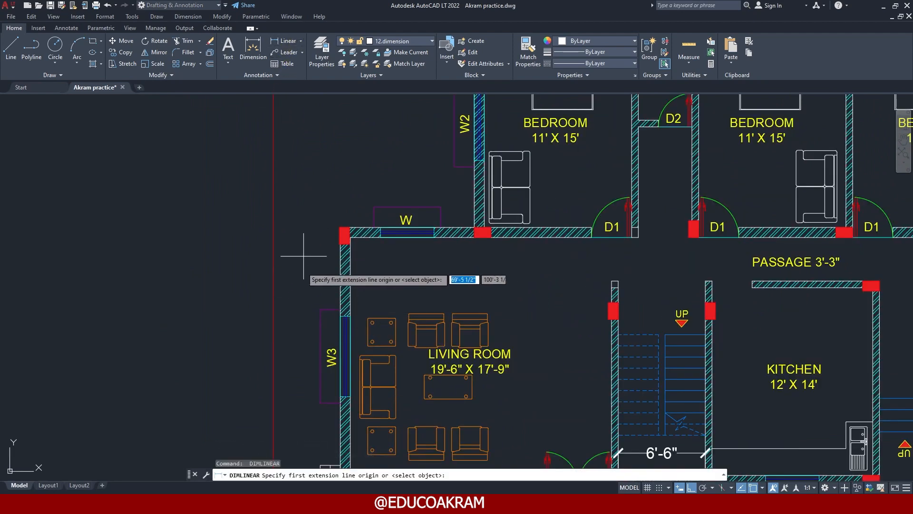
left_click(273, 284)
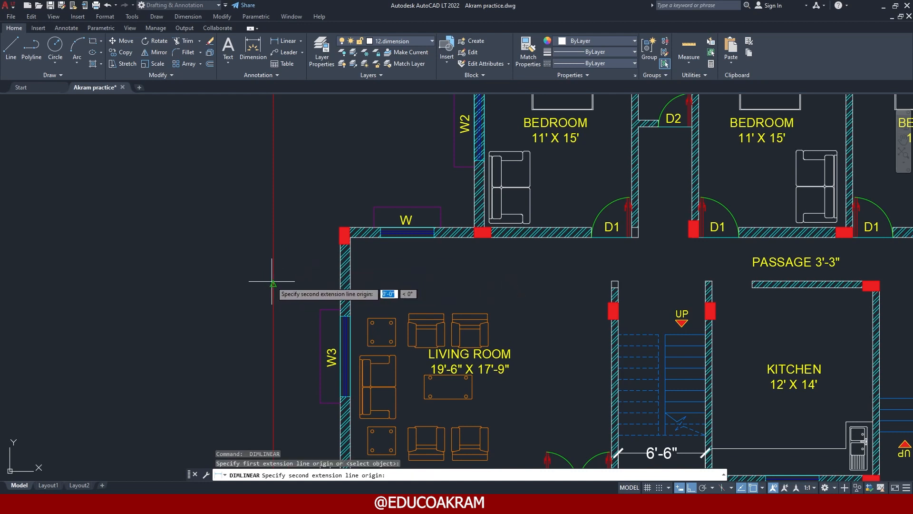
left_click(341, 285)
left_click(342, 284)
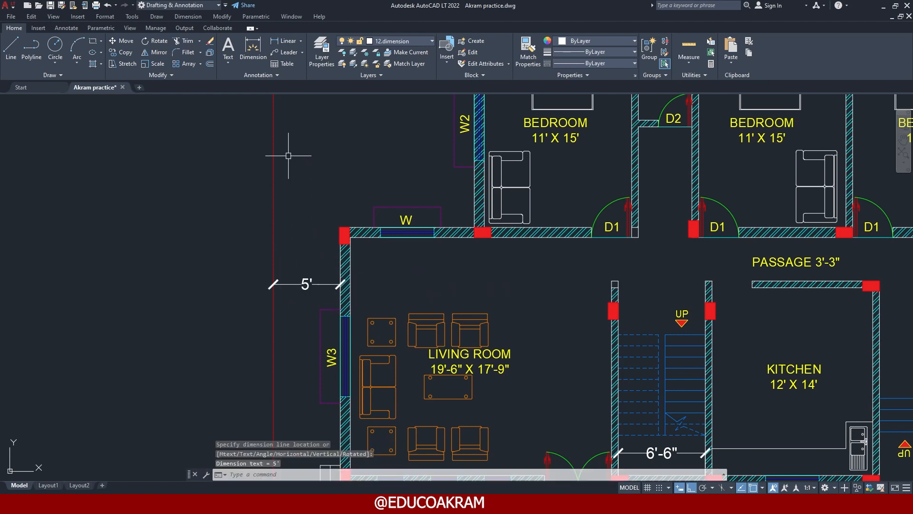
- Add a horizontal linear dimension from the left site boundary to the outer face of the left bedroom's side wall, below window W2
key("space")
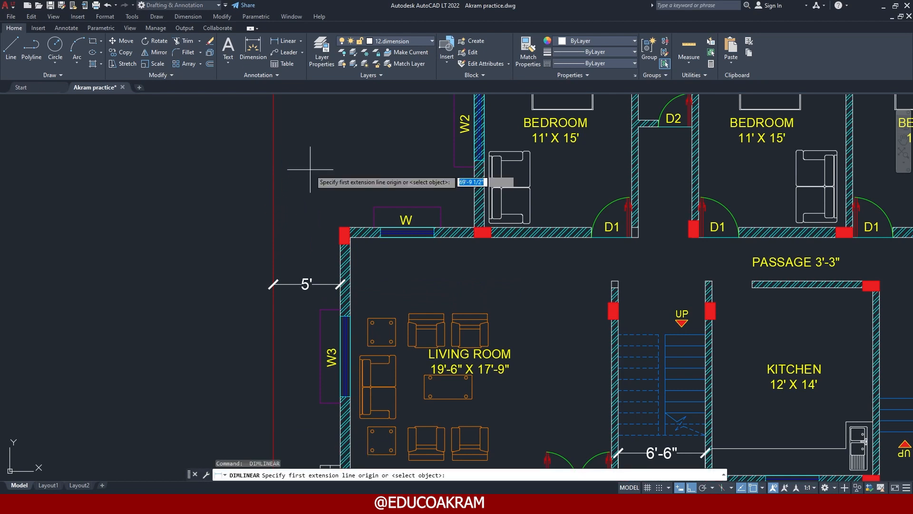
left_click(273, 188)
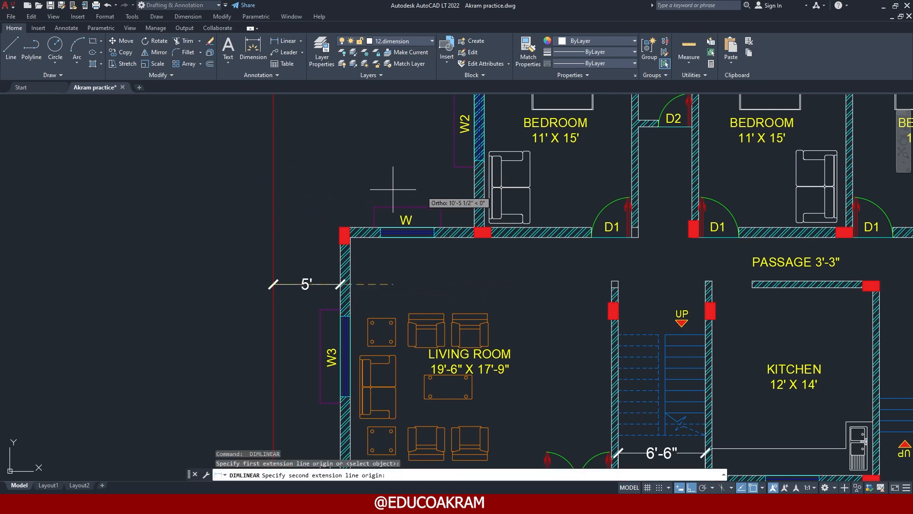
left_click(475, 193)
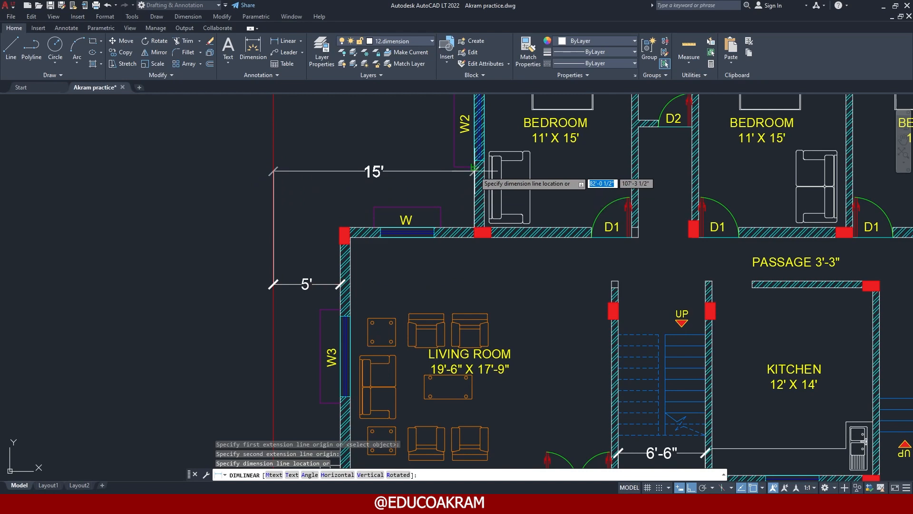
left_click(474, 179)
- Add a vertical linear dimension from the living room's outer rear corner up to the rear site boundary
scroll(426, 154, "down", 2)
mouse_move(426, 154)
middle_mouse_down()
mouse_move(208, 200)
mouse_move(304, 200)
middle_mouse_up()
scroll(214, 206, "up", 2)
scroll(187, 192, "down", 1)
middle_click_drag(201, 176, 235, 240)
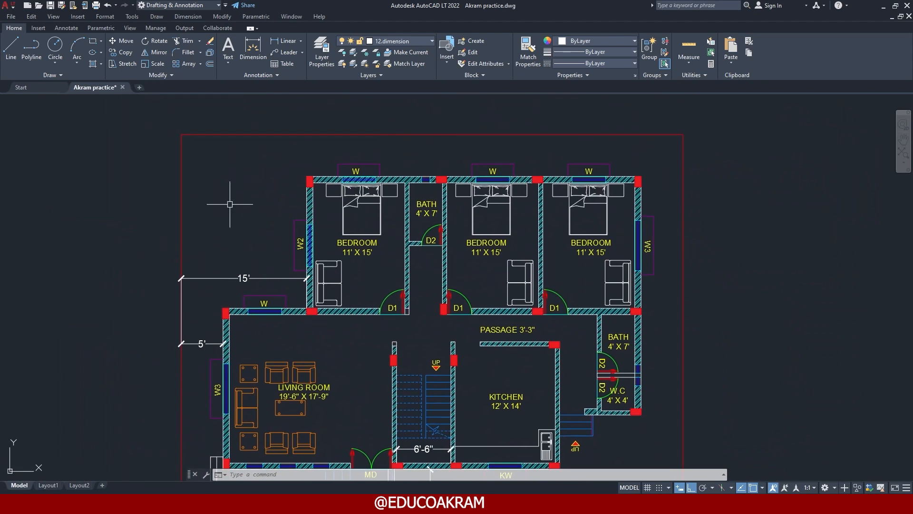
key("space")
left_click(223, 308)
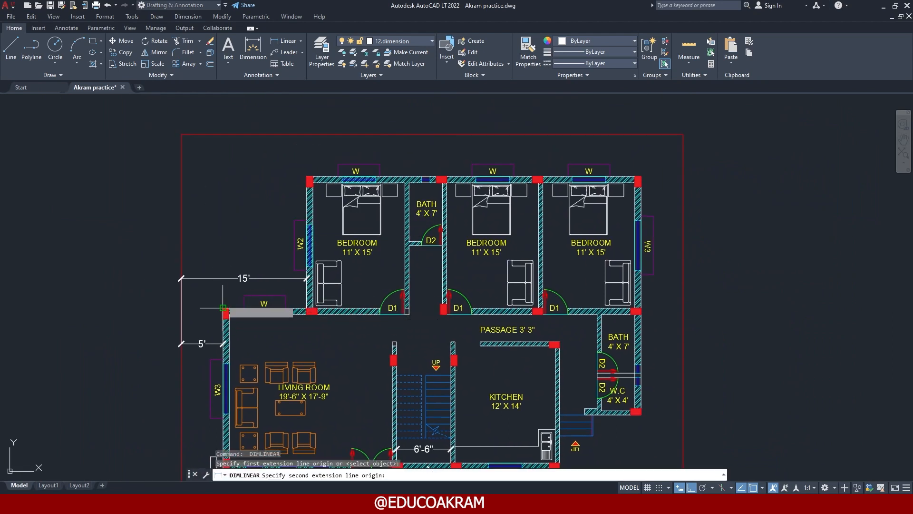
left_click(229, 135)
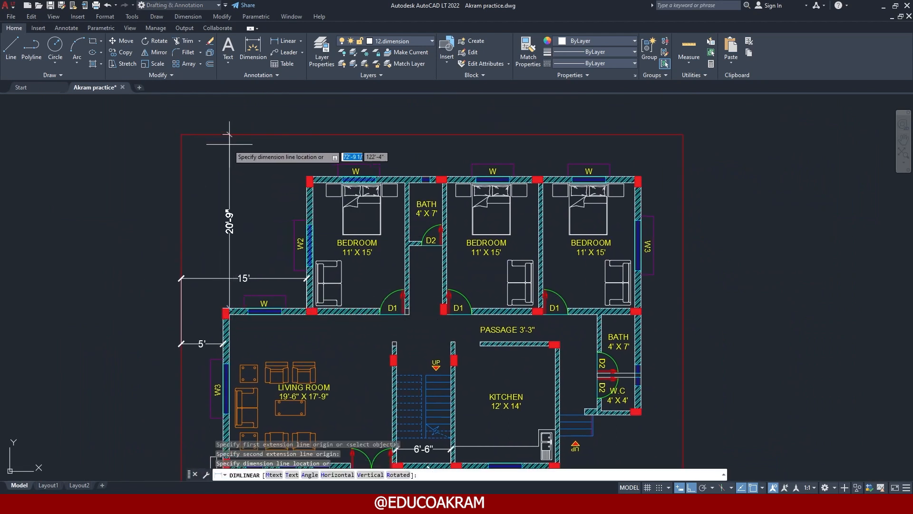
left_click(226, 146)
- Add a vertical linear dimension from the rear wall between the left bedroom and bath to the rear site boundary
middle_click_drag(244, 217, 183, 207)
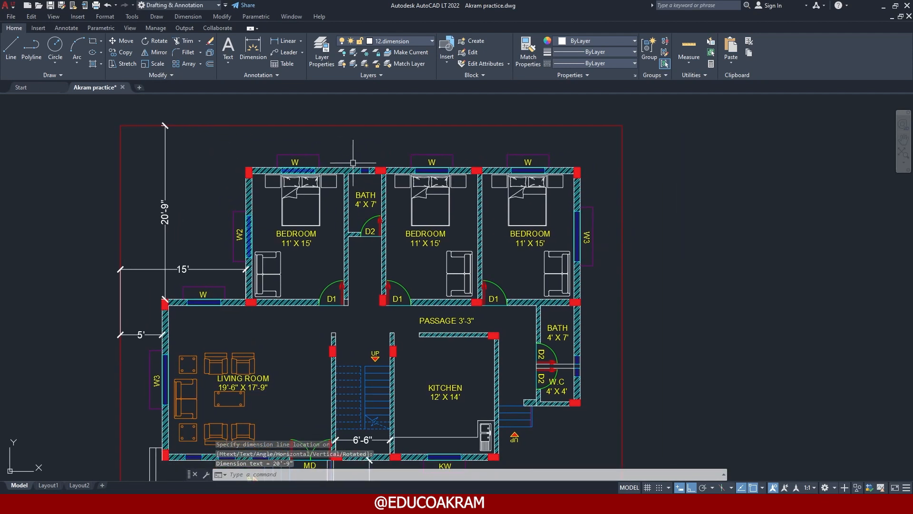
key("space")
left_click(346, 168)
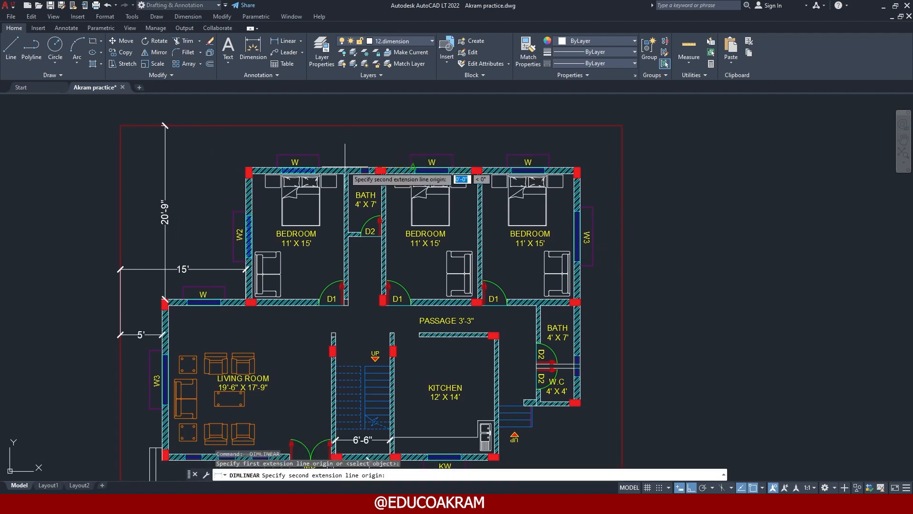
left_click(354, 126)
left_click(343, 146)
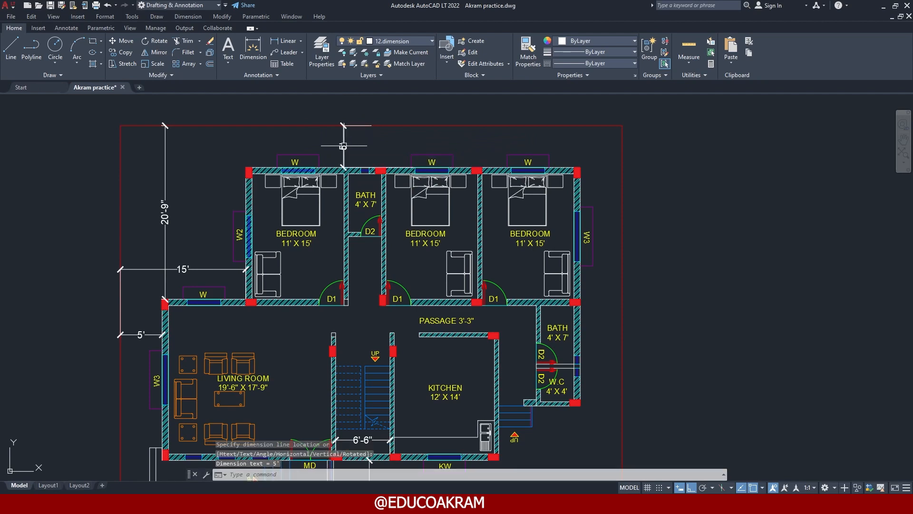
- Add a horizontal linear dimension from the right bedroom's outer rear corner to the right site boundary
middle_click_drag(576, 215, 435, 183)
scroll(451, 172, "up", 2)
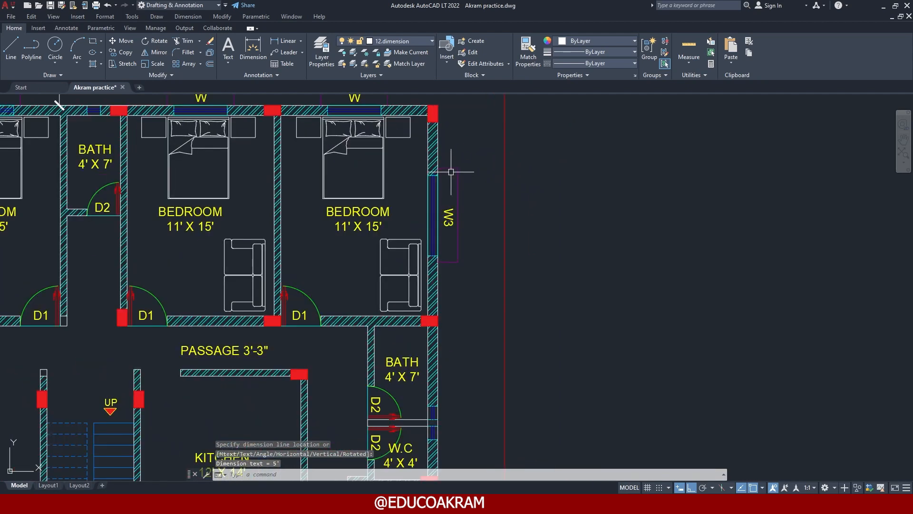
key("Return")
left_click(437, 106)
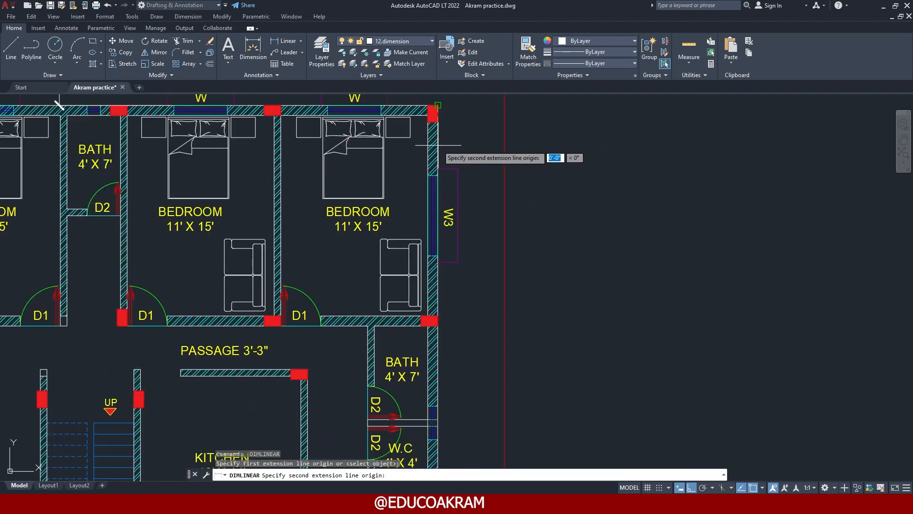
left_click(498, 140)
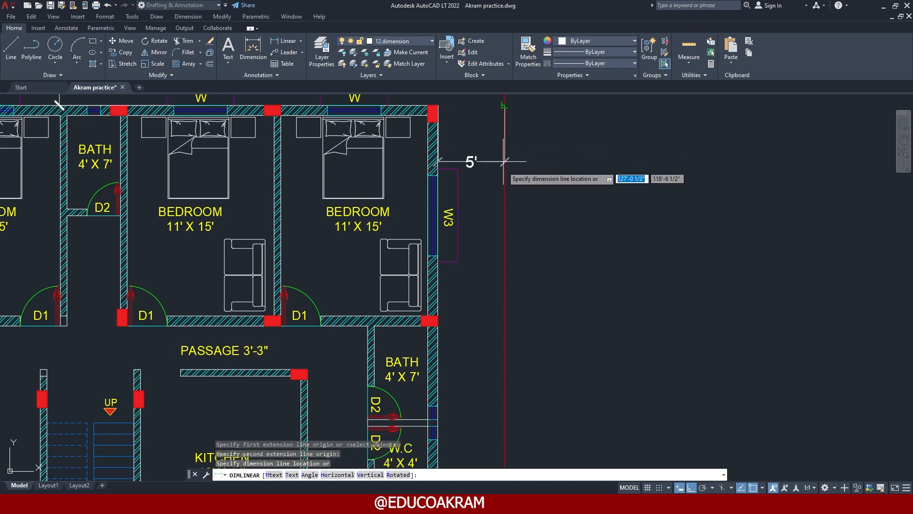
left_click(500, 152)
- Move the right bedroom's side setback dimension line down, just below the corner column
middle_click_drag(474, 139, 470, 202)
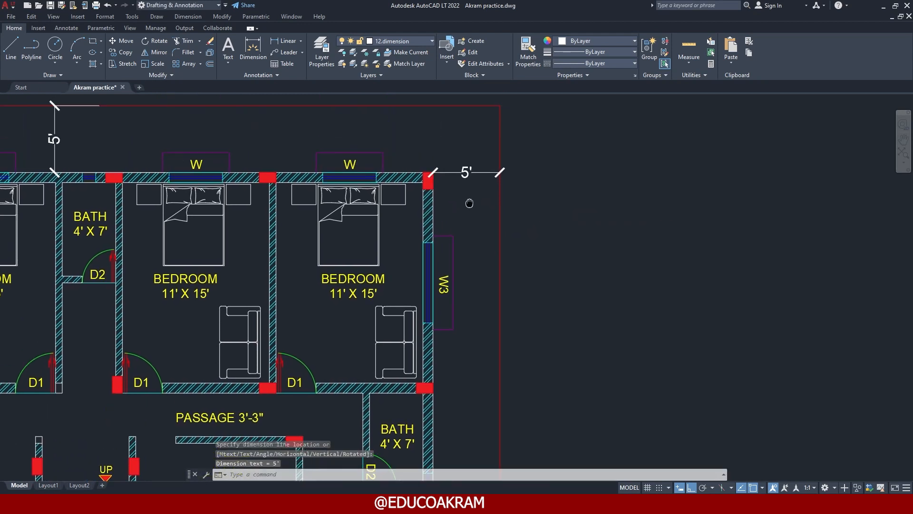
scroll(467, 173, "up", 4)
left_click(478, 169)
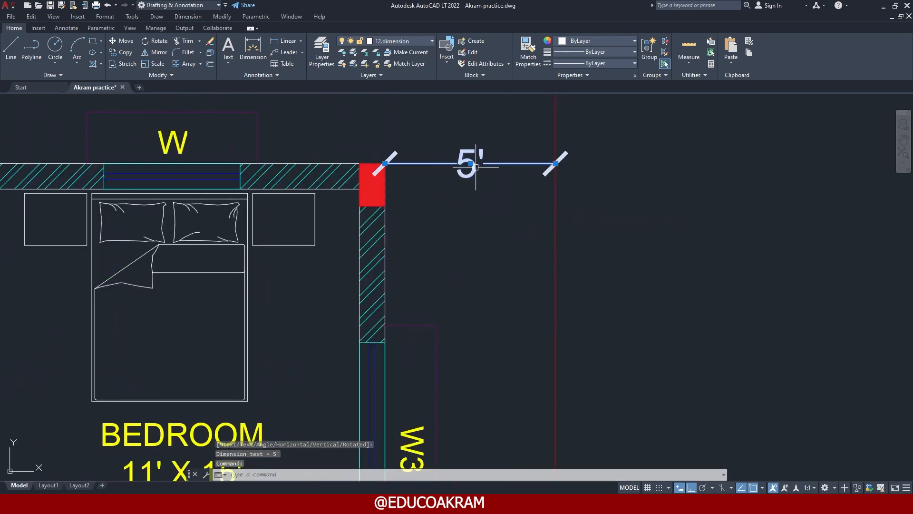
left_click(476, 167)
left_click(467, 216)
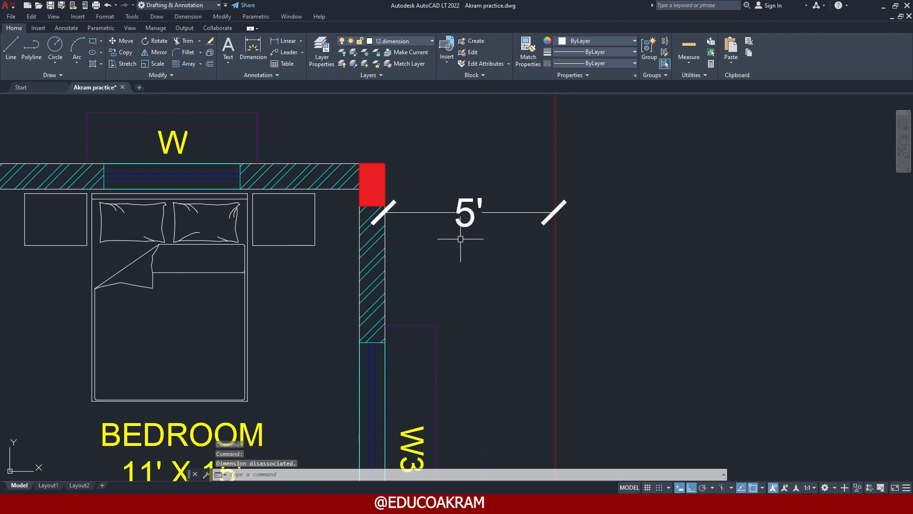
- Add a vertical linear dimension from the outer face of the W.C's front wall to the front site boundary
scroll(461, 239, "down", 5)
scroll(438, 248, "up", 2)
scroll(443, 261, "up", 2)
scroll(445, 210, "down", 2)
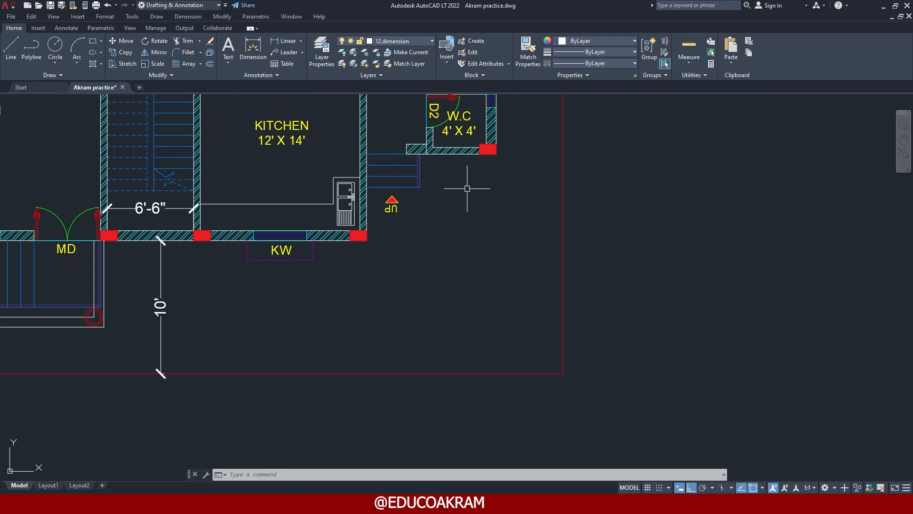
type("dli")
key("Return")
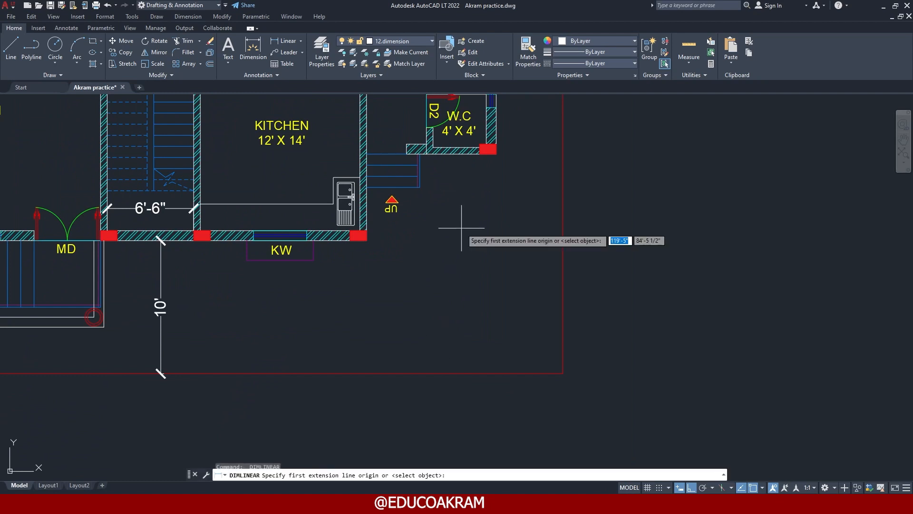
left_click(460, 153)
left_click(460, 373)
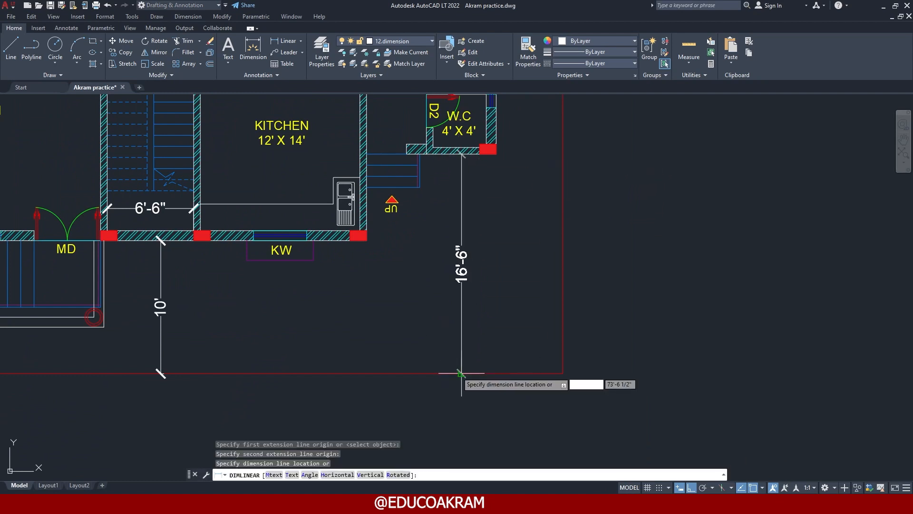
left_click(461, 375)
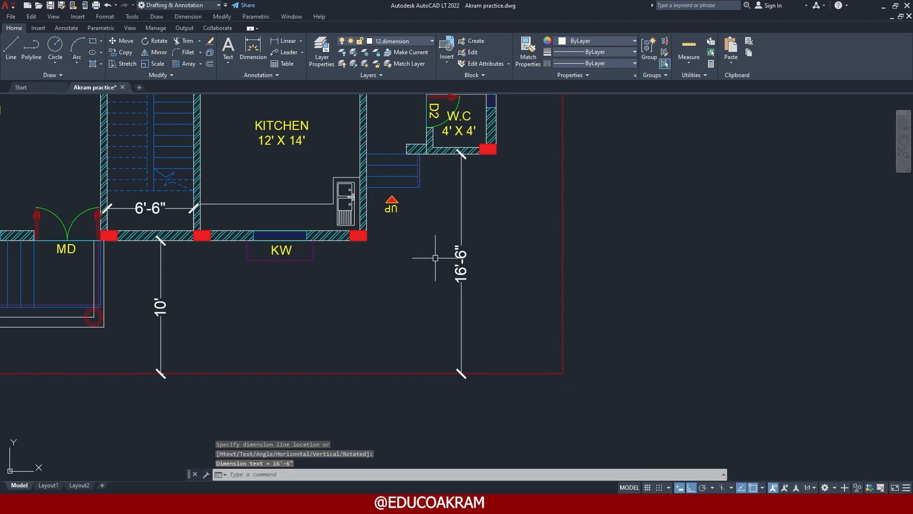
- Add a horizontal linear dimension from the kitchen's outer front corner to the right site boundary
key("Return")
left_click(367, 240)
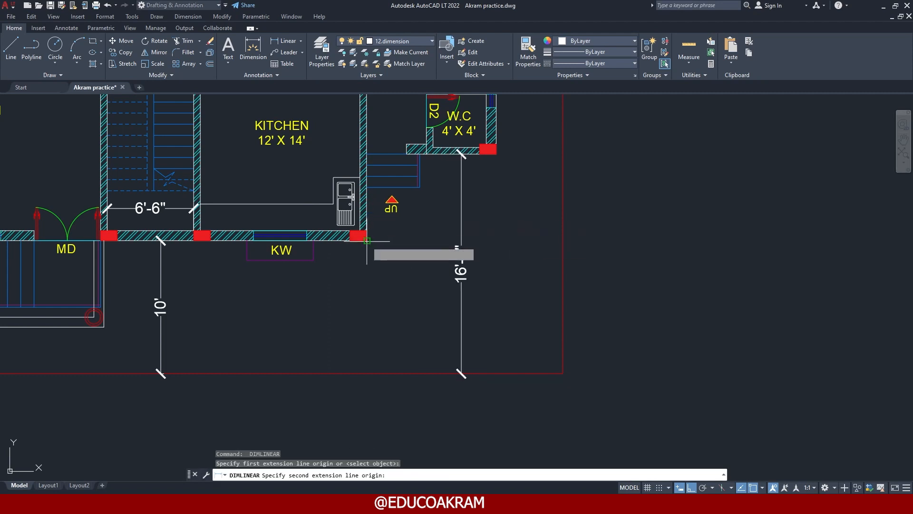
left_click(563, 241)
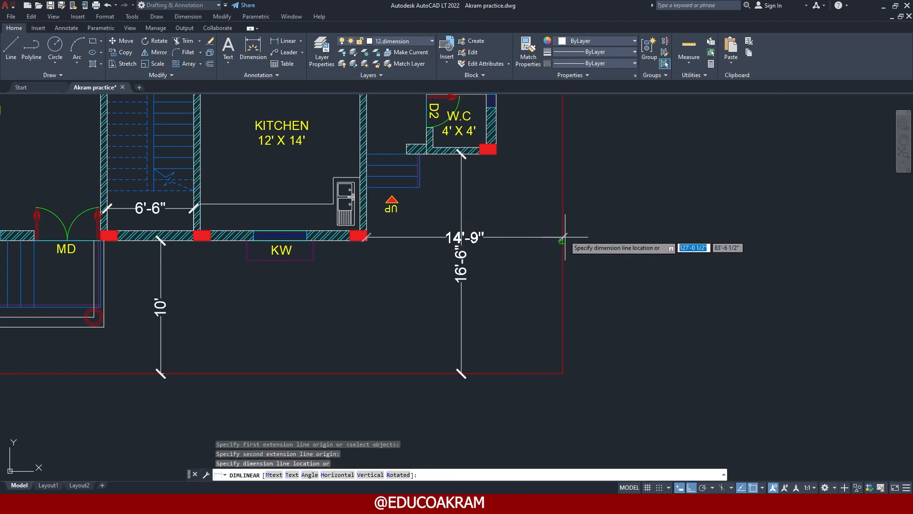
left_click(564, 221)
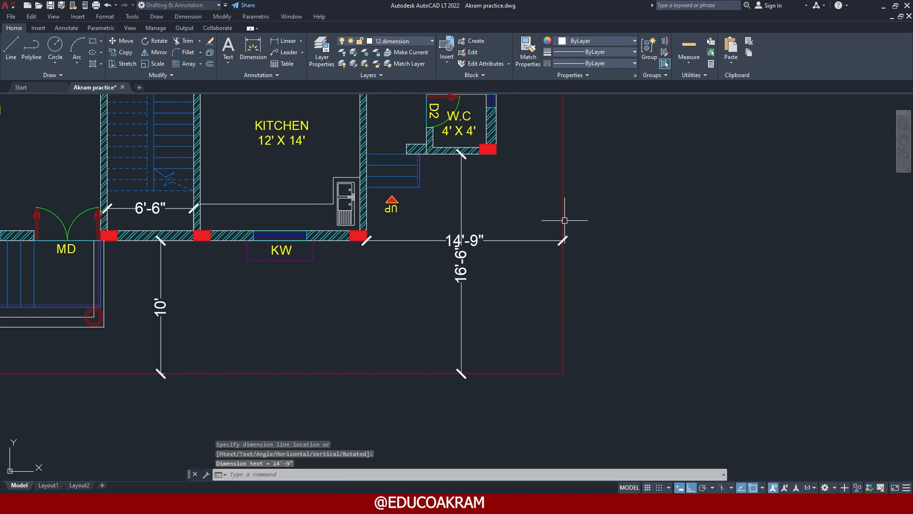
- Separate the two crossing setback dimensions by moving the kitchen's horizontal one up and the W.C's vertical one to the right
left_click(473, 241)
left_click_drag(473, 240, 473, 213)
left_click(461, 265)
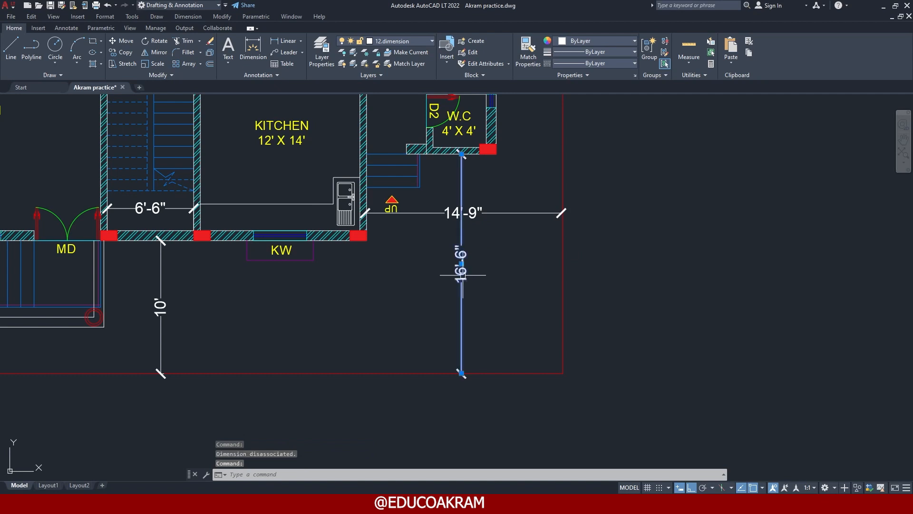
left_click_drag(461, 266, 483, 273)
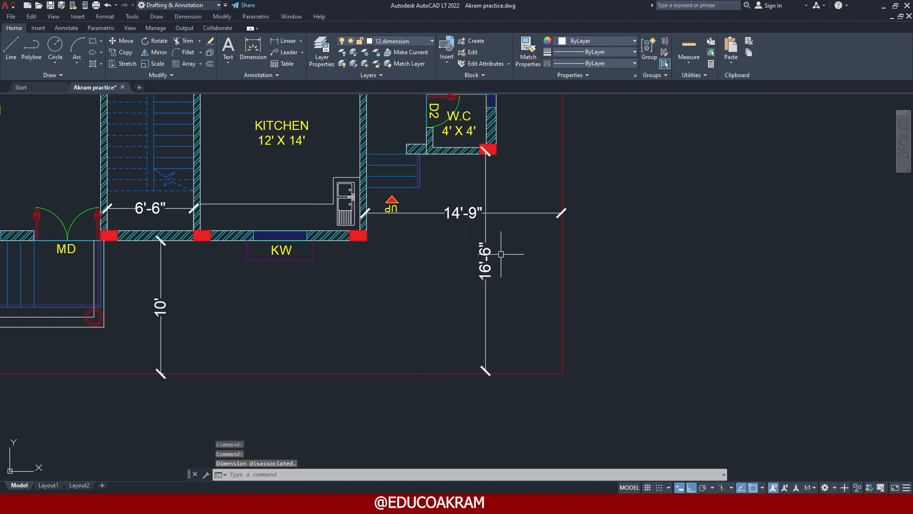
- Add a horizontal linear dimension across the front porch's full outer width, placed just below its front edge
scroll(497, 247, "down", 5)
scroll(216, 273, "up", 5)
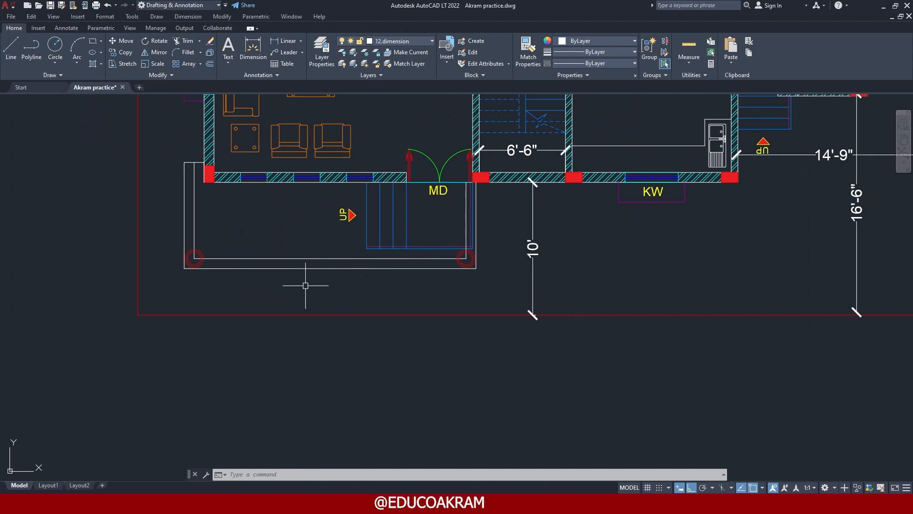
key("Return")
left_click(184, 268)
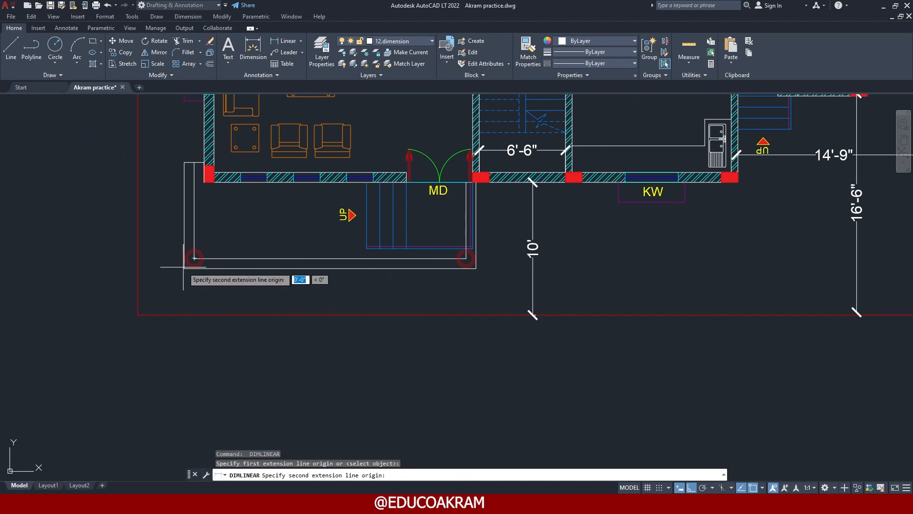
left_click(476, 268)
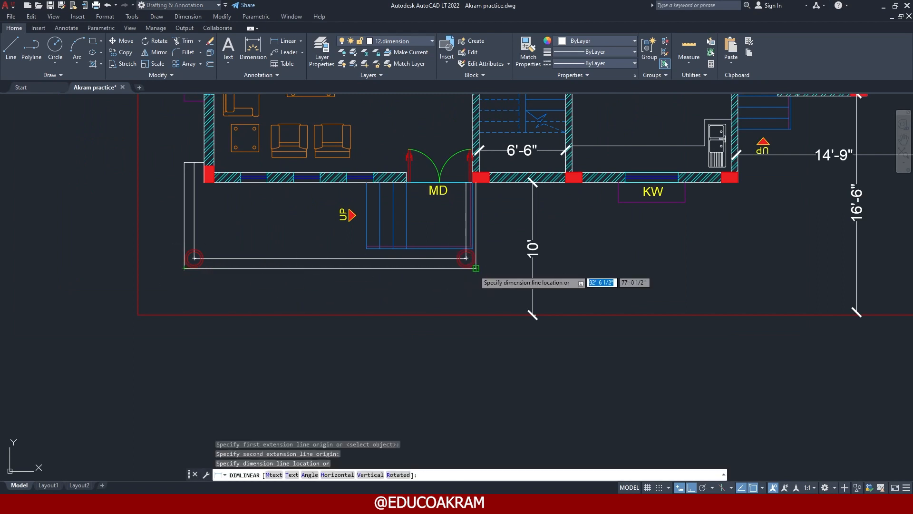
left_click(476, 285)
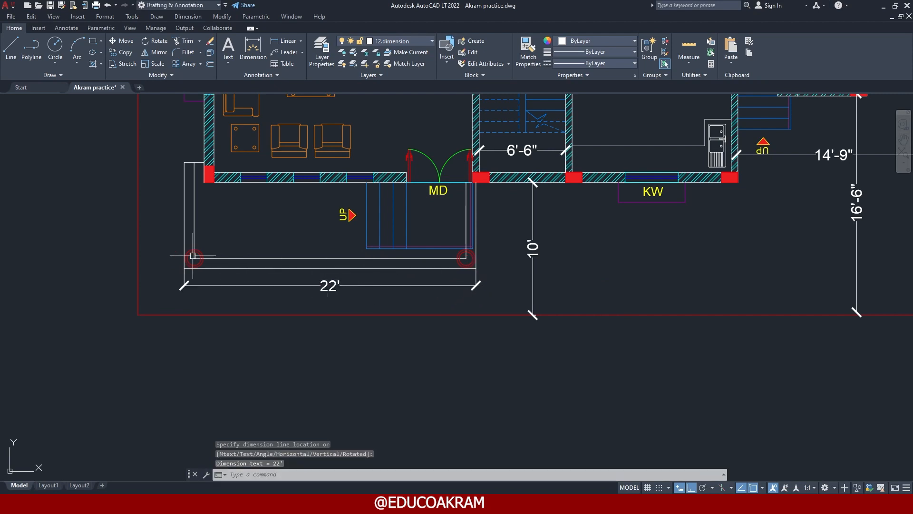
- Add a vertical linear dimension along the front porch's full outer depth, placed just outside its left edge
key("Escape")
scroll(202, 256, "up", 5)
key("Escape")
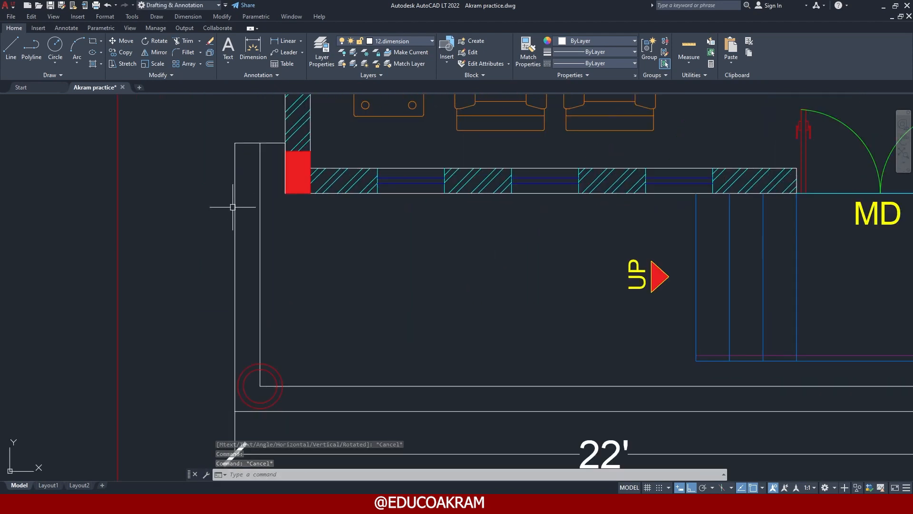
key("Return")
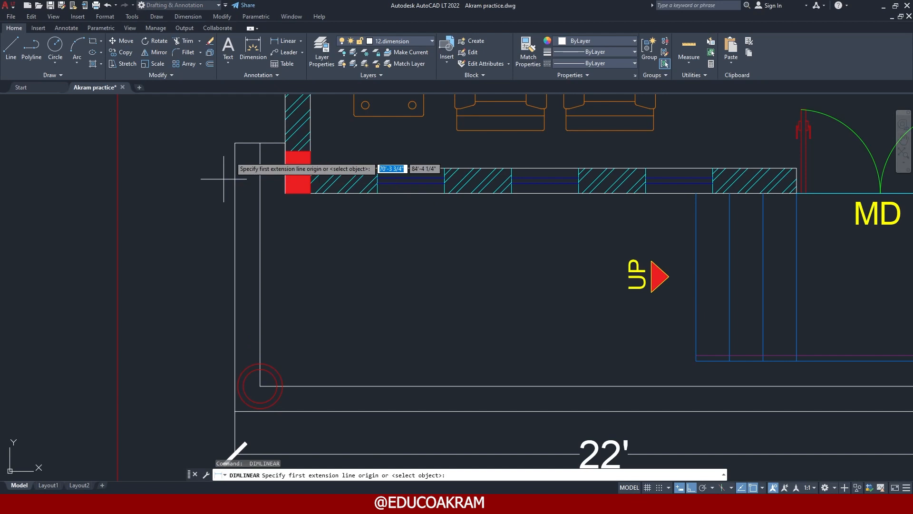
left_click(235, 143)
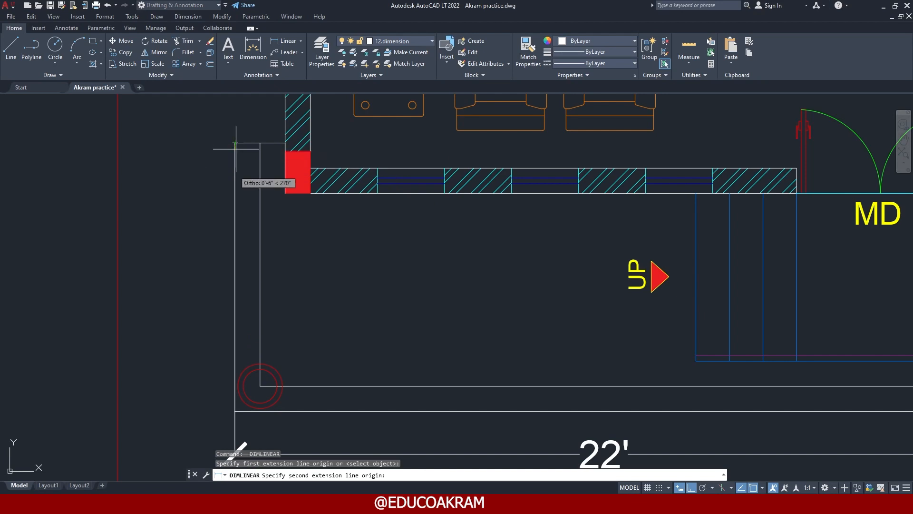
left_click(235, 410)
left_click(205, 411)
scroll(204, 380, "down", 5)
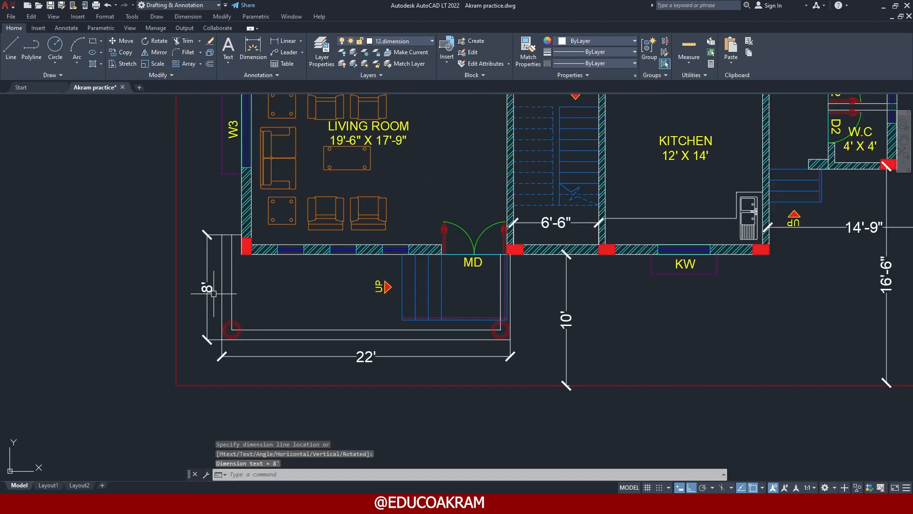
scroll(243, 263, "down", 3)
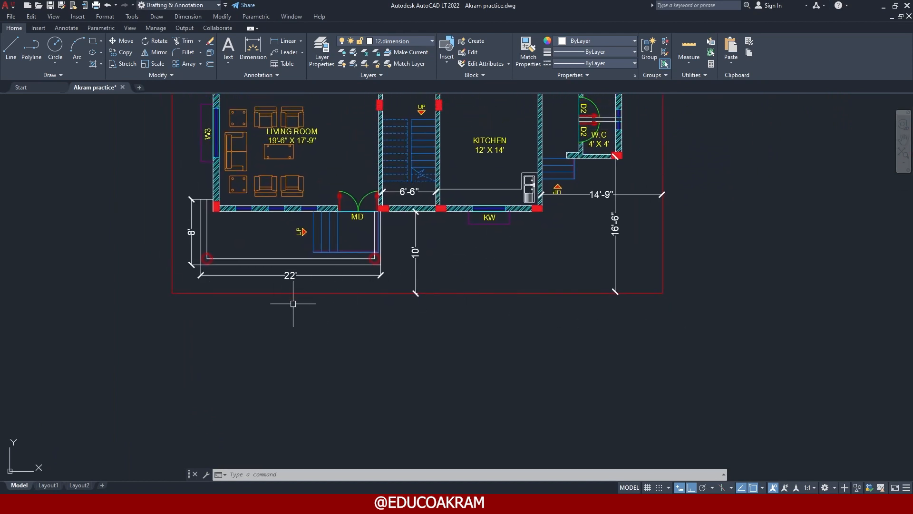
- Add a horizontal linear dimension across the full width of the front site boundary, placed below the boundary line
left_click(284, 41)
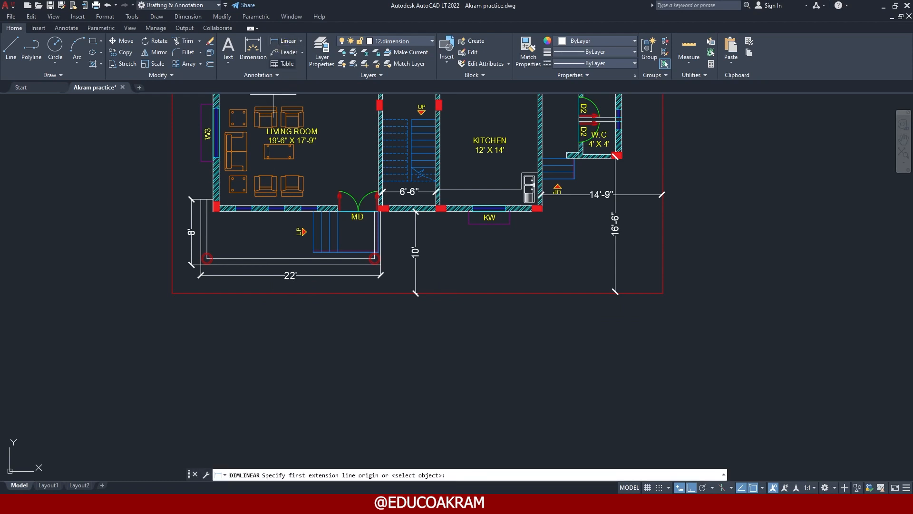
left_click(176, 293)
left_click(663, 293)
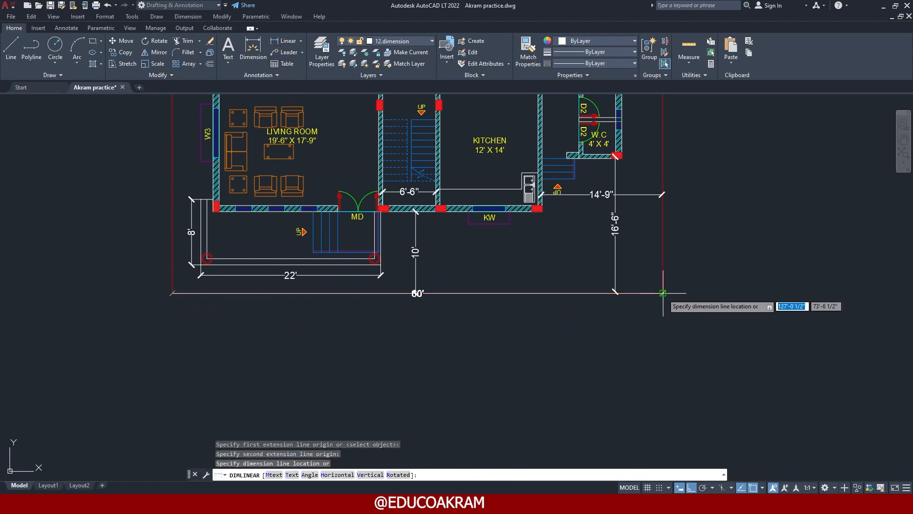
left_click(637, 324)
scroll(407, 318, "up", 4)
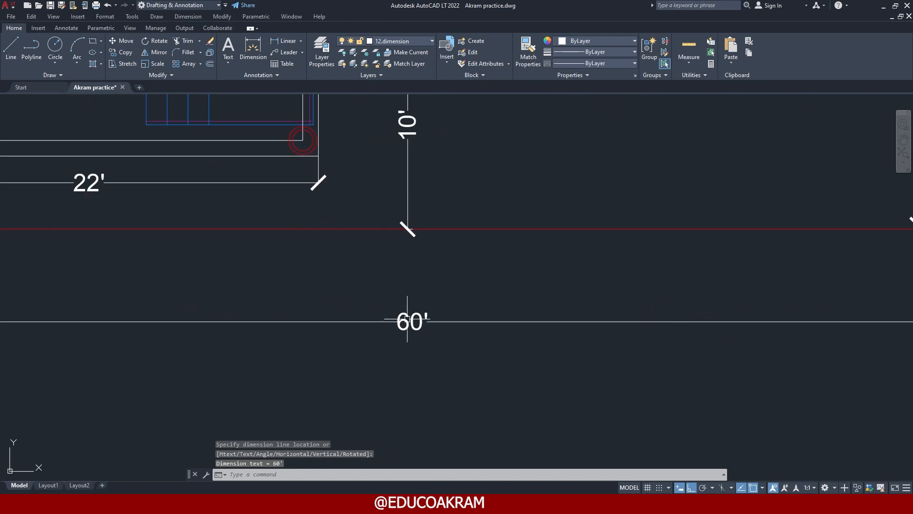
scroll(455, 292, "down", 6)
mouse_move(505, 270)
middle_mouse_down()
mouse_move(285, 336)
mouse_move(307, 400)
middle_mouse_up()
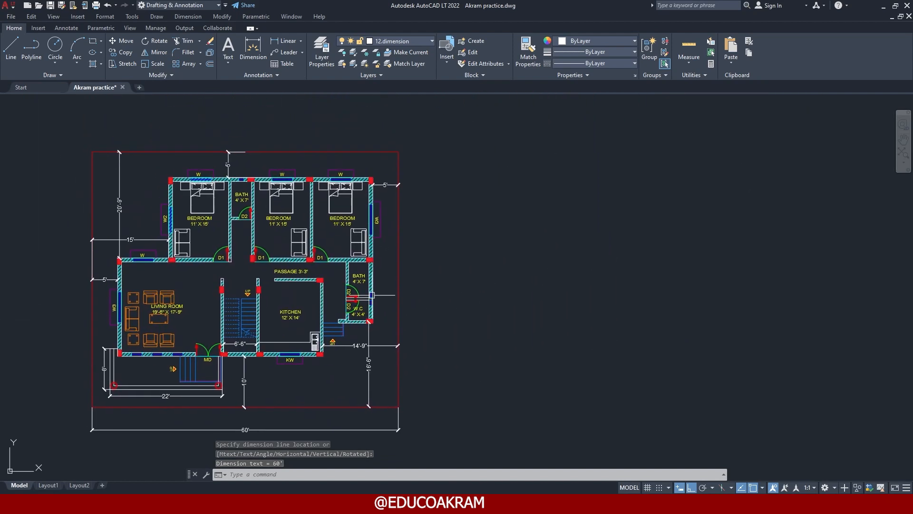
- Add a vertical linear dimension along the full depth of the right site boundary, placed outside the boundary line
middle_click_drag(410, 285, 444, 252)
key("Return")
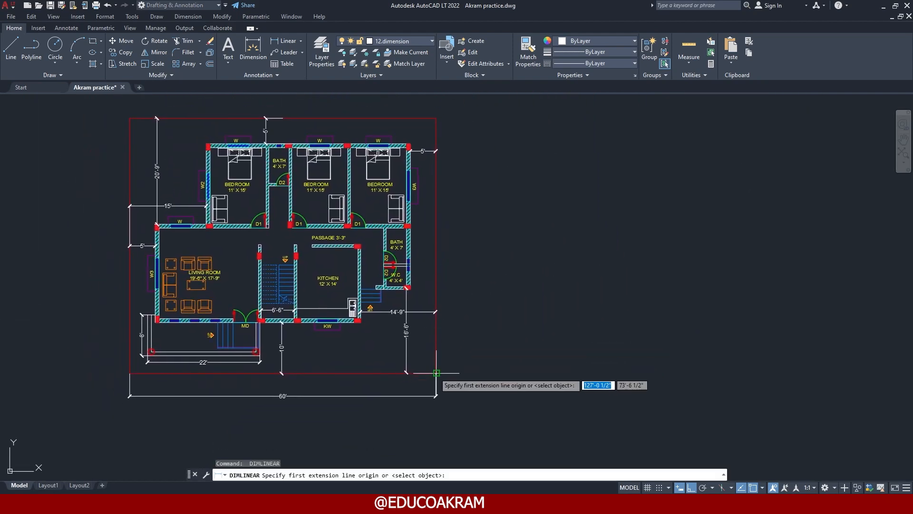
left_click(437, 373)
left_click(437, 118)
left_click(467, 135)
scroll(488, 238, "up", 4)
scroll(409, 259, "down", 3)
middle_click_drag(477, 235, 498, 232)
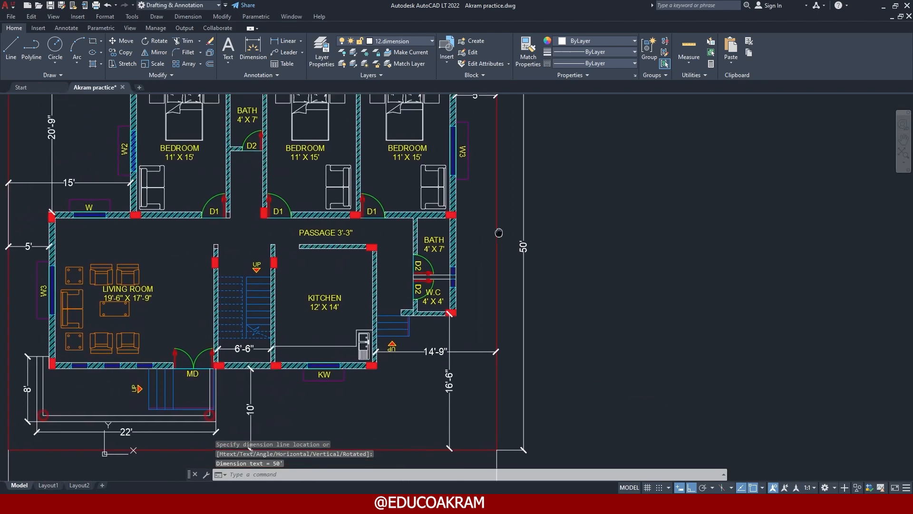
scroll(498, 233, "down", 2)
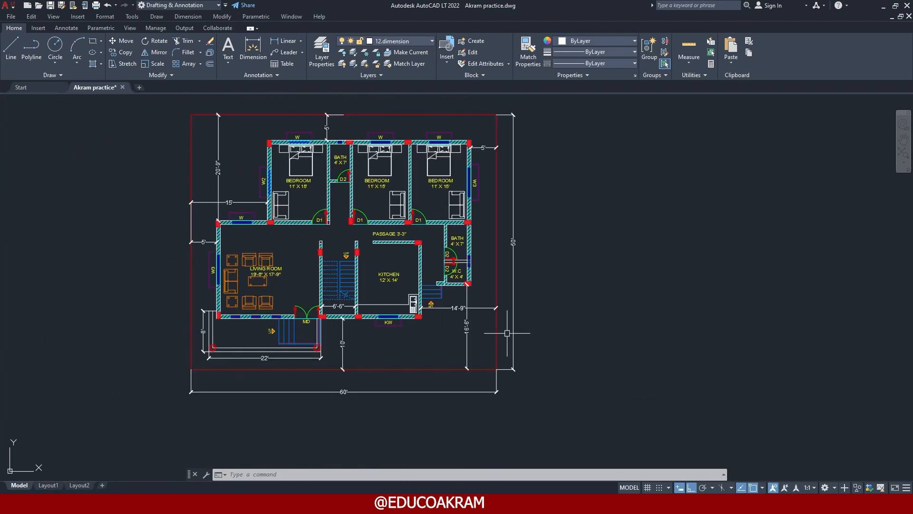
- Add a horizontal linear dimension from the living room's outer front-left corner to the W.C's outer front-right corner, placed between the porch dimension and front boundary
scroll(300, 311, "up", 4)
scroll(298, 310, "down", 2)
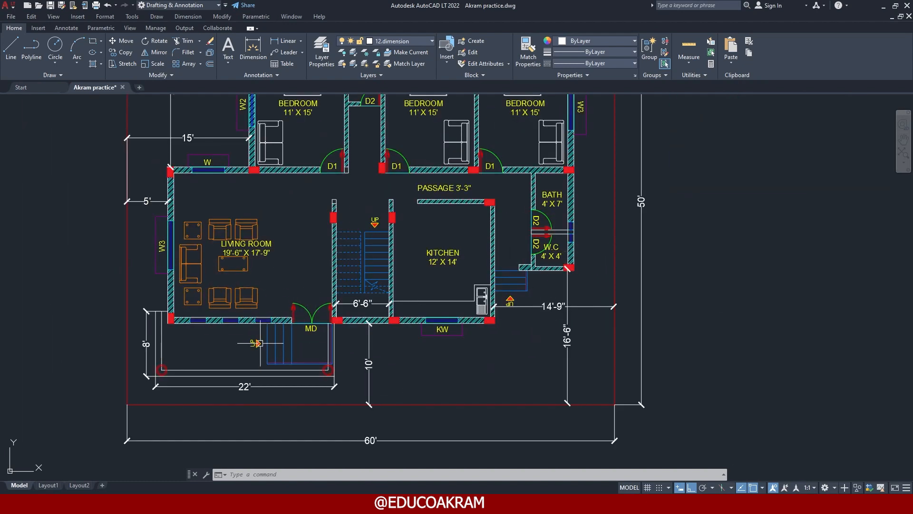
key("Return")
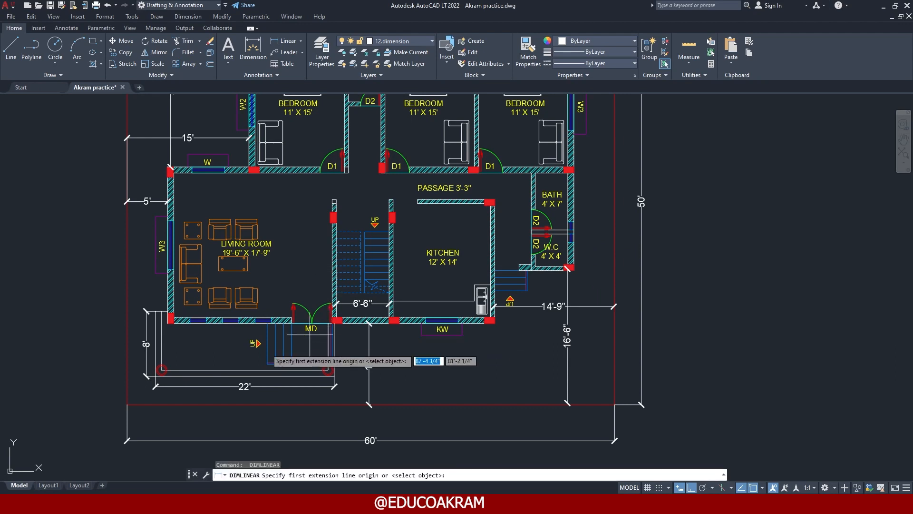
left_click(168, 323)
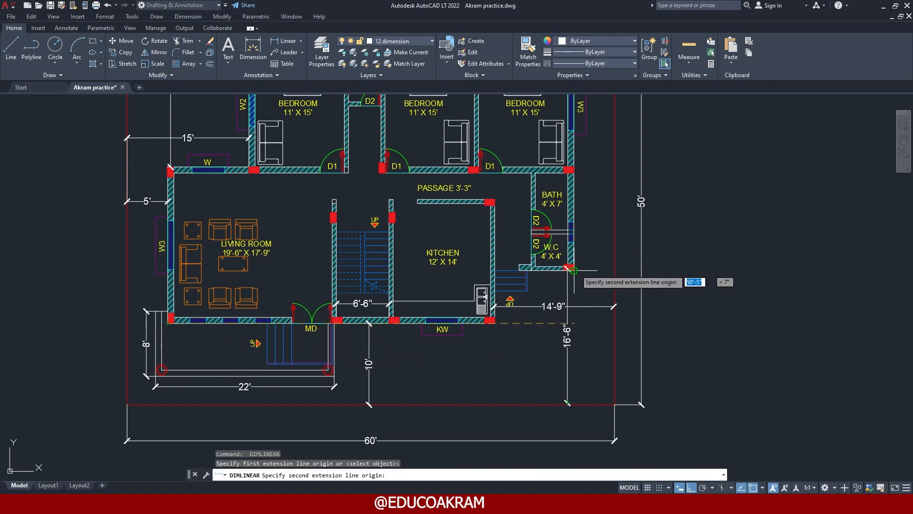
left_click(574, 270)
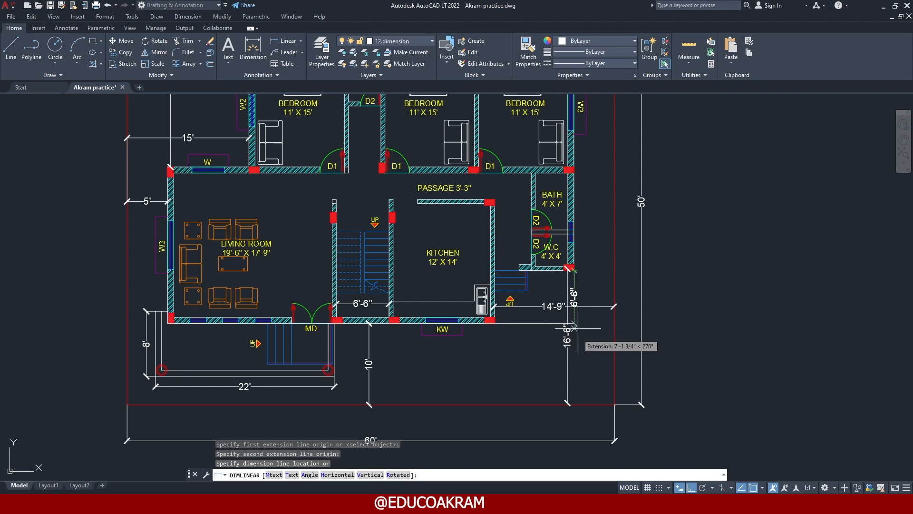
left_click(543, 395)
scroll(389, 392, "up", 4)
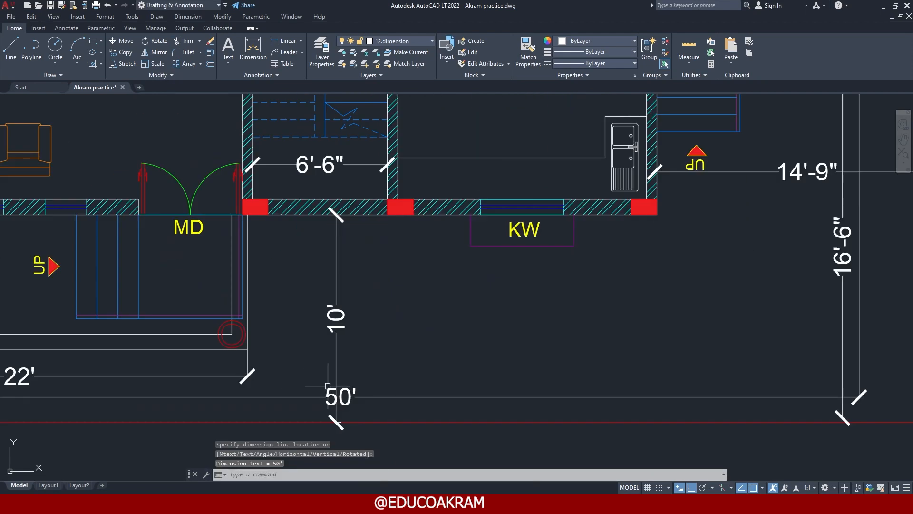
scroll(351, 381, "down", 5)
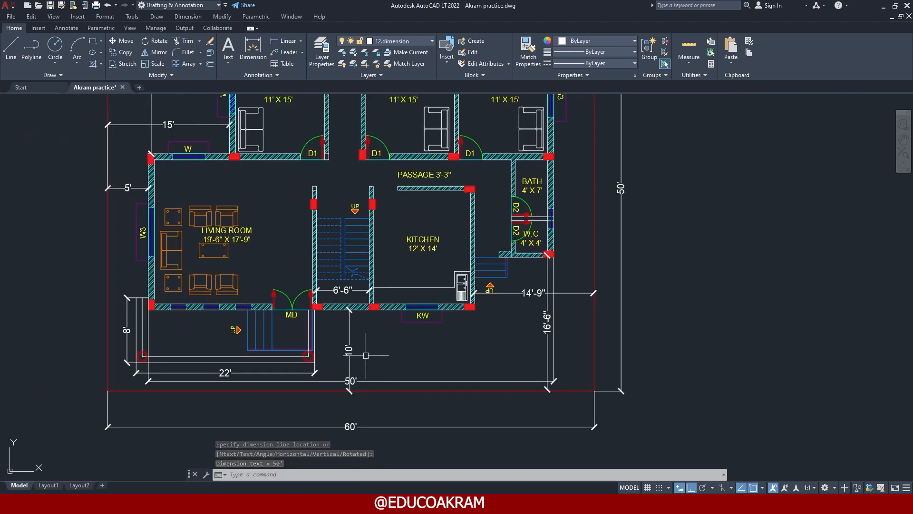
- Shift the staircase bay's vertical front setback dimension slightly left to clear the overall house-width dimension text
left_click(348, 350)
scroll(348, 358, "up", 3)
left_click_drag(351, 339, 313, 342)
scroll(312, 376, "down", 6)
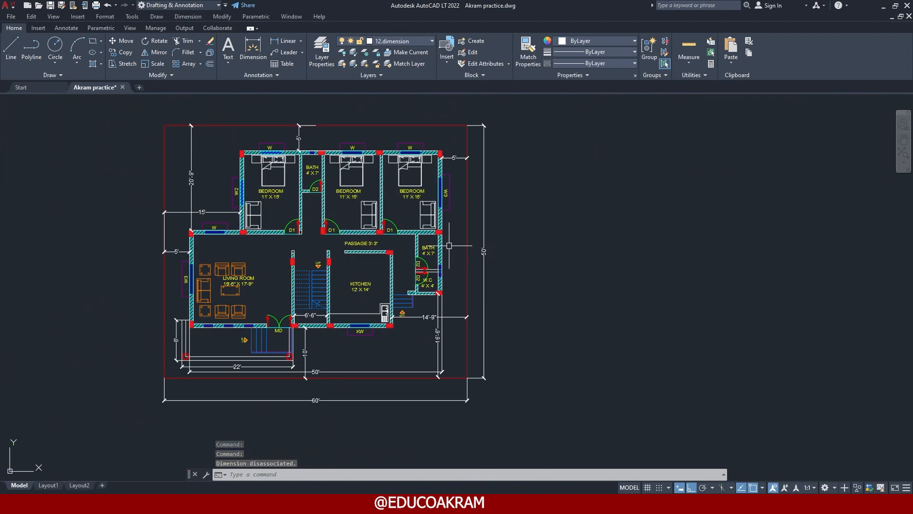
- Add a vertical linear dimension from the W.C's outer front-right corner to the right bedroom's outer rear corner, placed outside the right wall
scroll(455, 268, "up", 4)
scroll(458, 209, "down", 2)
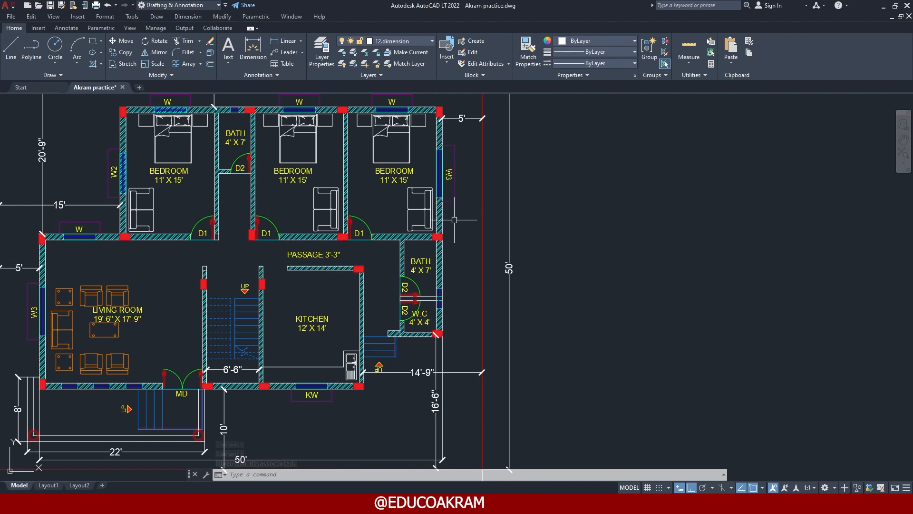
middle_click_drag(454, 220, 457, 267)
type("dli")
key("Return")
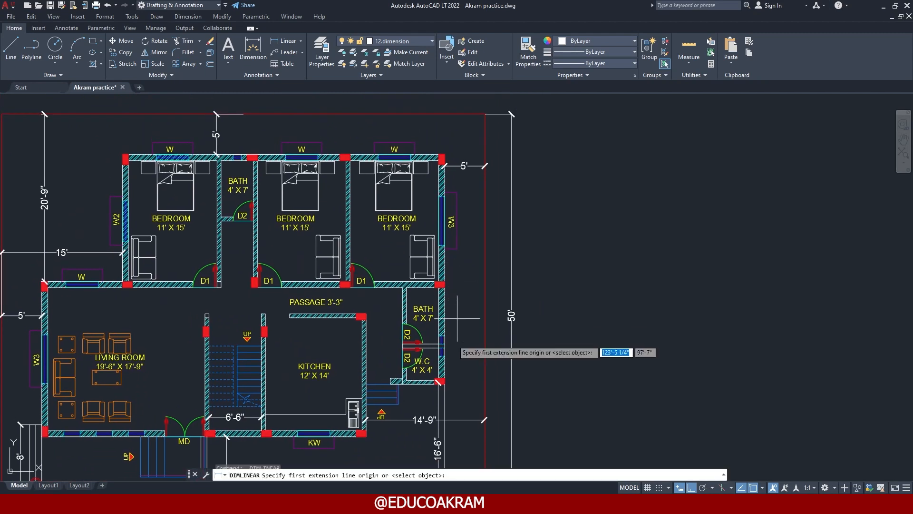
left_click(445, 383)
left_click(444, 154)
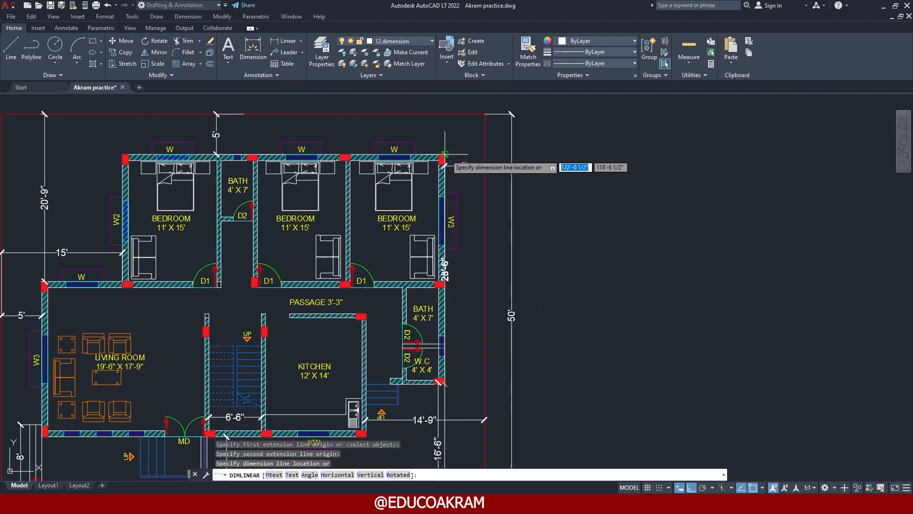
left_click(472, 228)
scroll(462, 228, "down", 2)
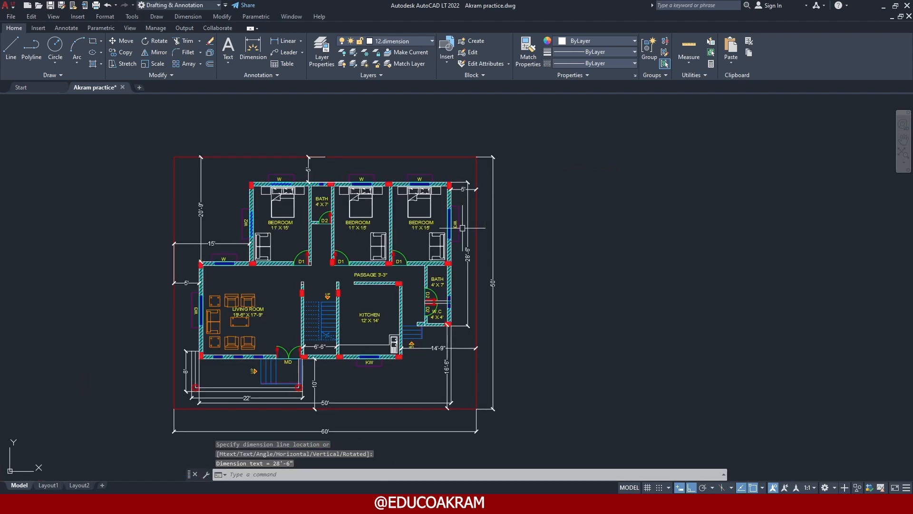
- Add a vertical linear dimension from the kitchen's outer front-right corner to the W.C's front corner, aligned with the right wall's dimension
scroll(414, 300, "up", 2)
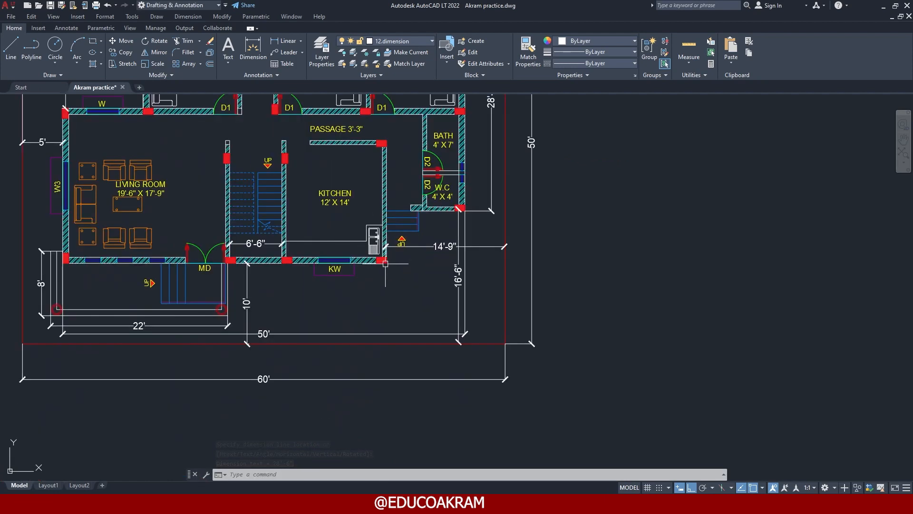
key("Return")
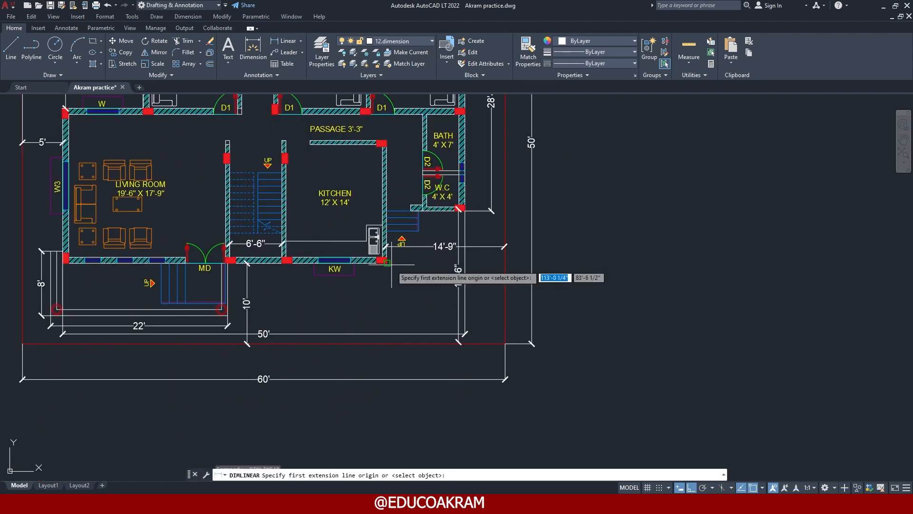
left_click(385, 260)
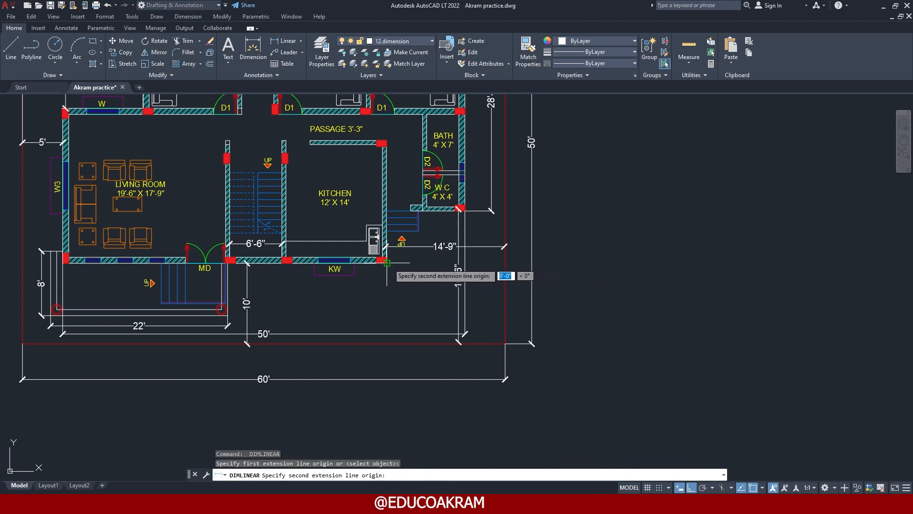
left_click(461, 208)
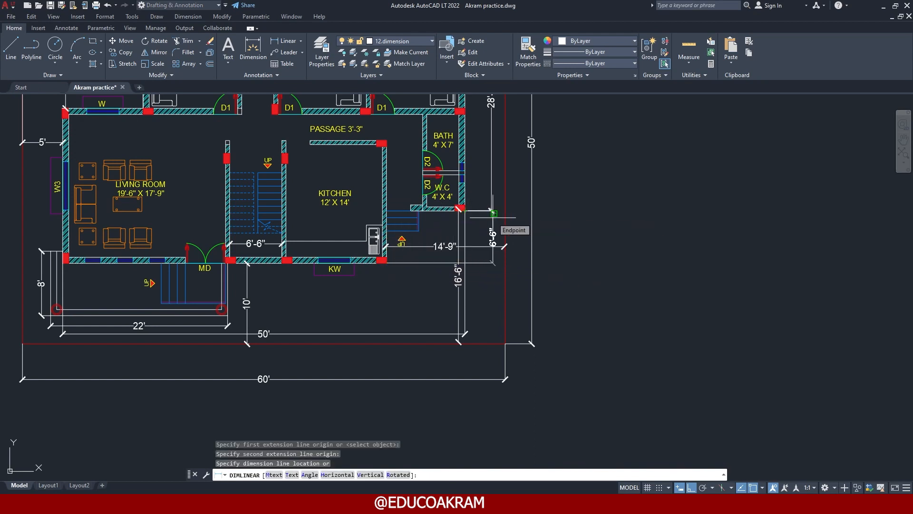
left_click(494, 213)
scroll(681, 439, "down", 2)
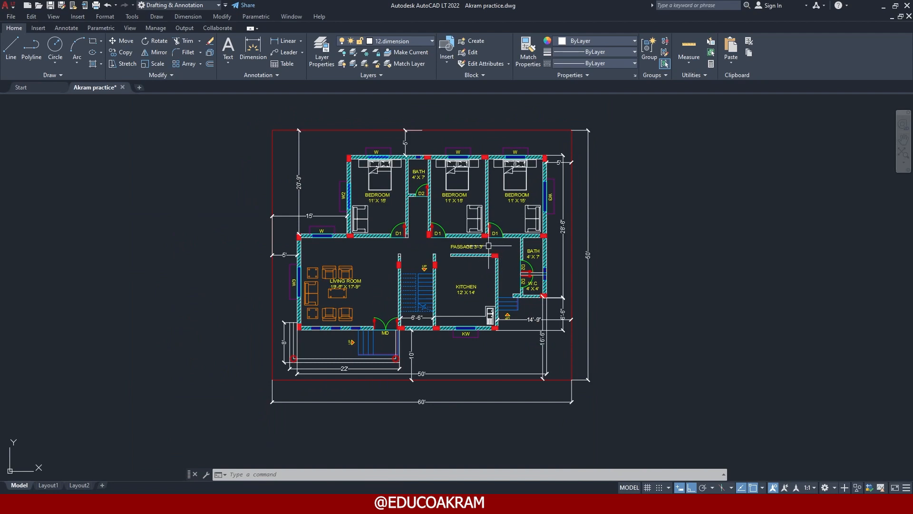
- Save the drawing and check the dimensioned floor plan
key("ctrl+s")
scroll(456, 259, "up", 2)
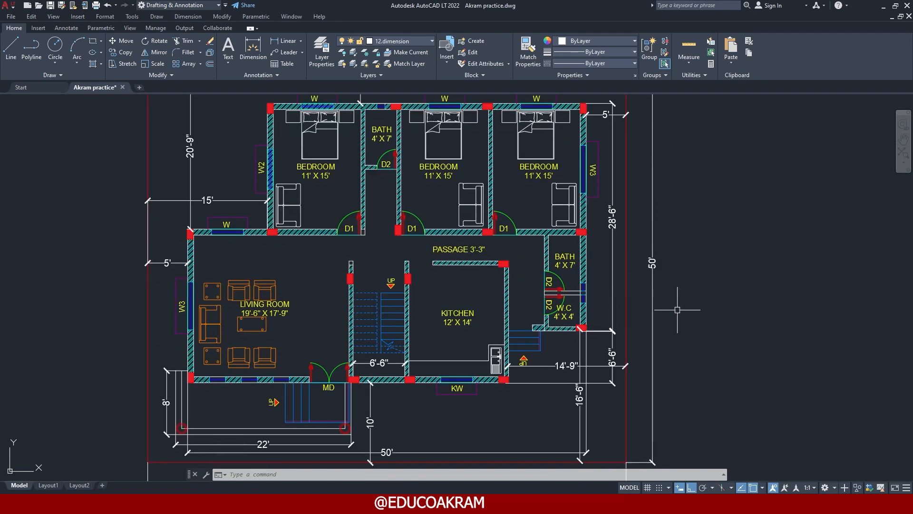
scroll(698, 300, "down", 2)
scroll(703, 292, "up", 2)
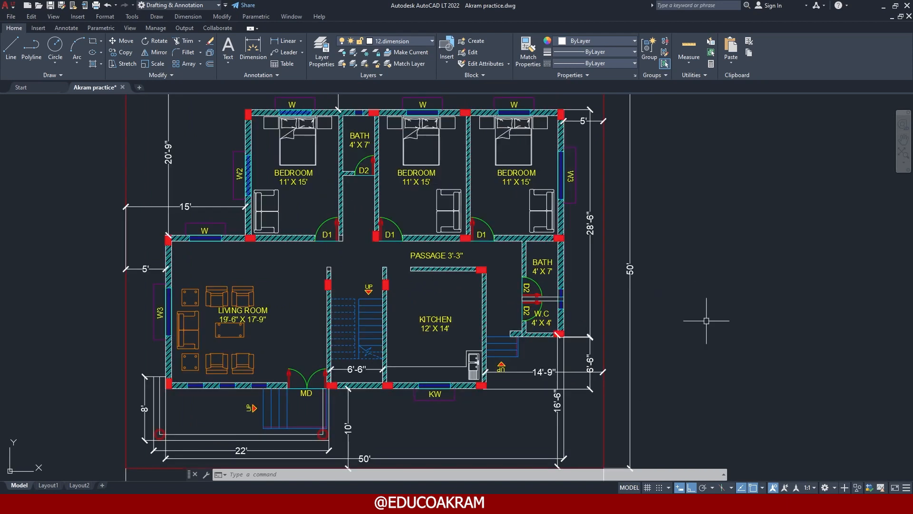